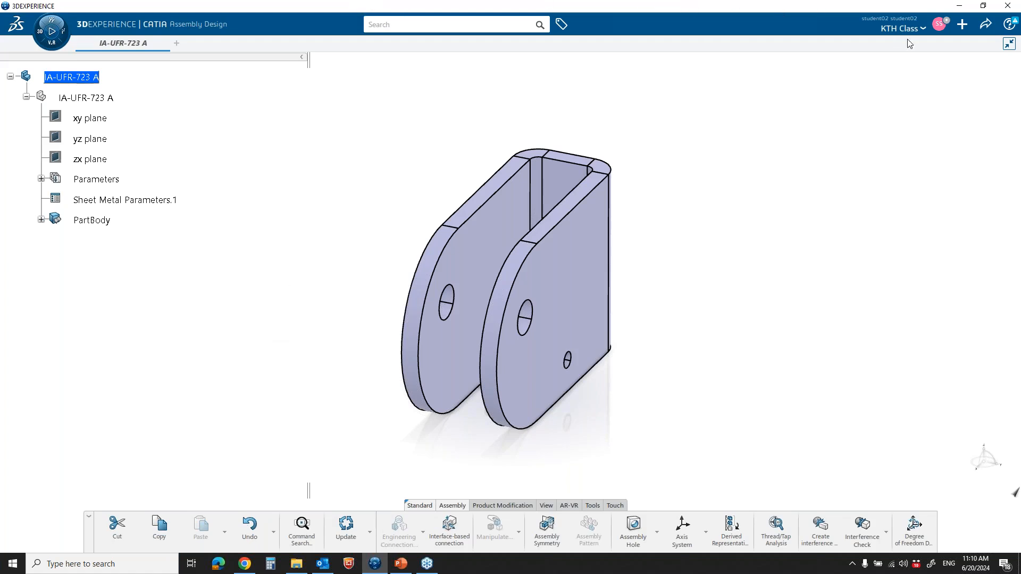
# Check the display unit assigned to the Stress magnitude in the common unit preferences
pyautogui.click(939, 24)
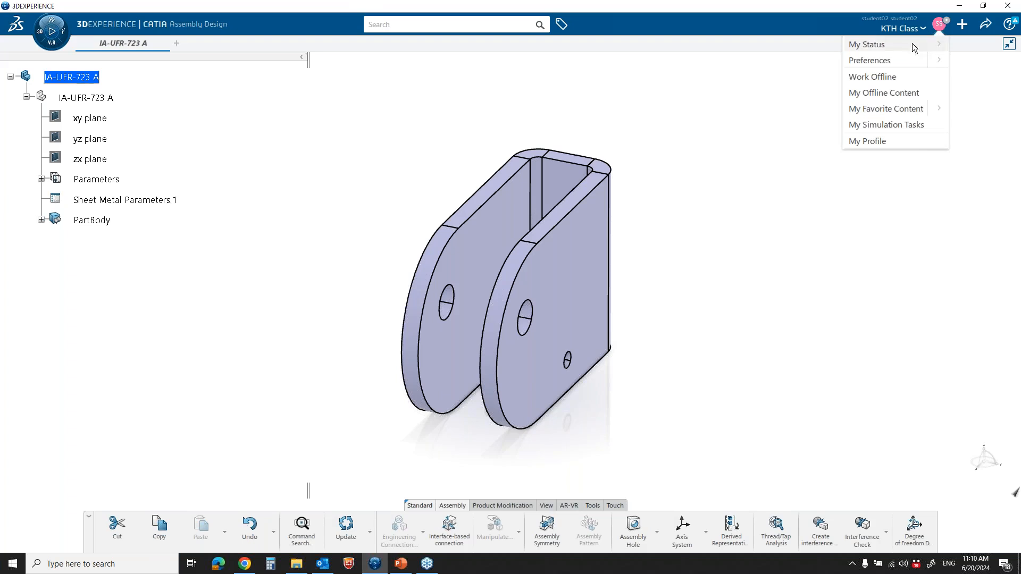
pyautogui.click(894, 62)
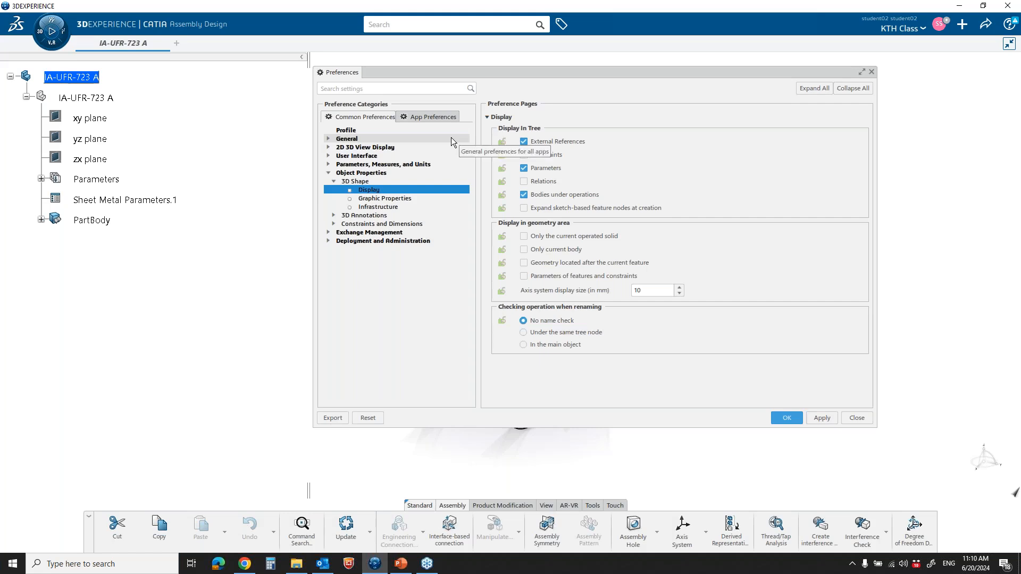
pyautogui.click(328, 164)
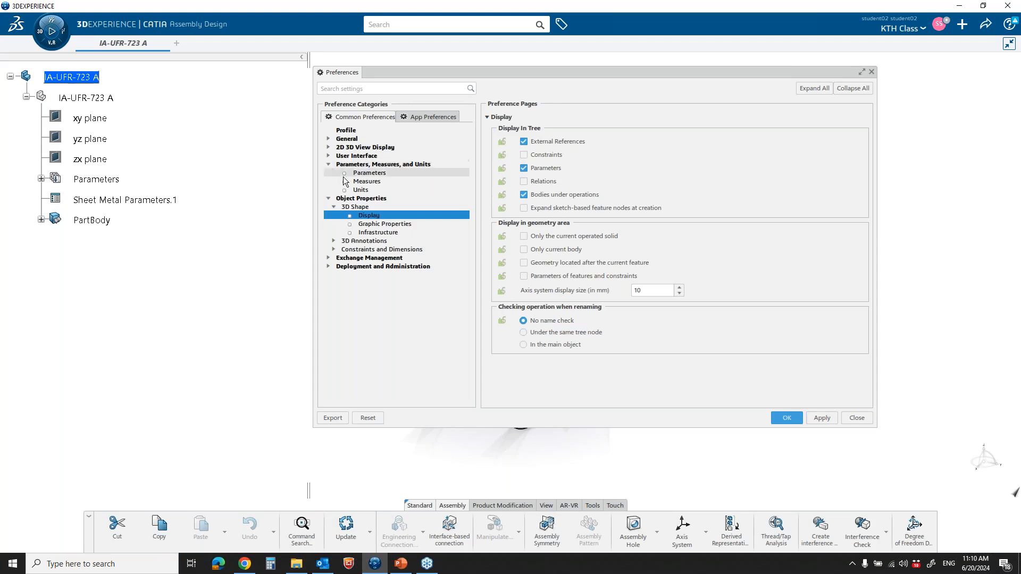
pyautogui.click(361, 190)
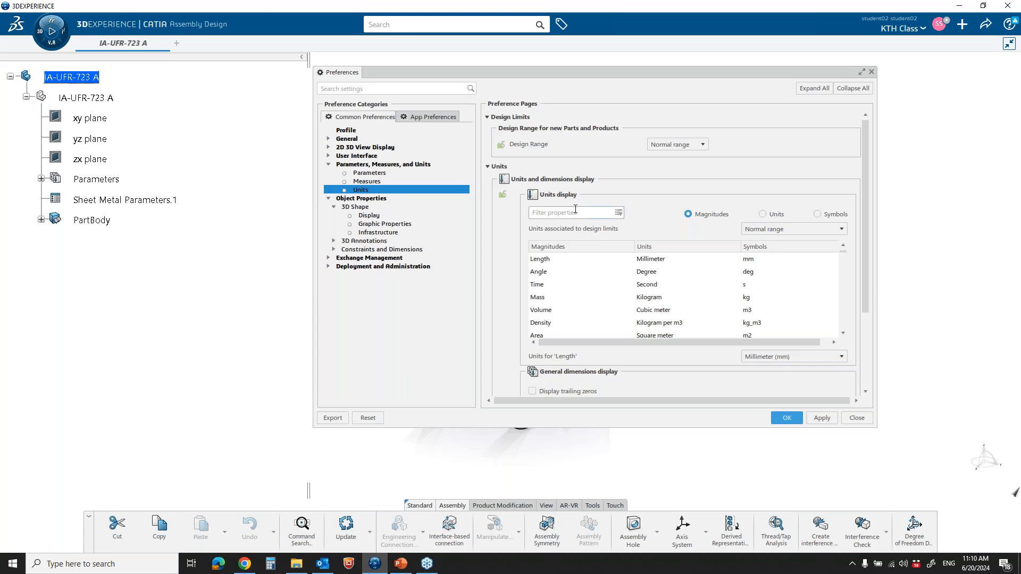
pyautogui.write('stress')
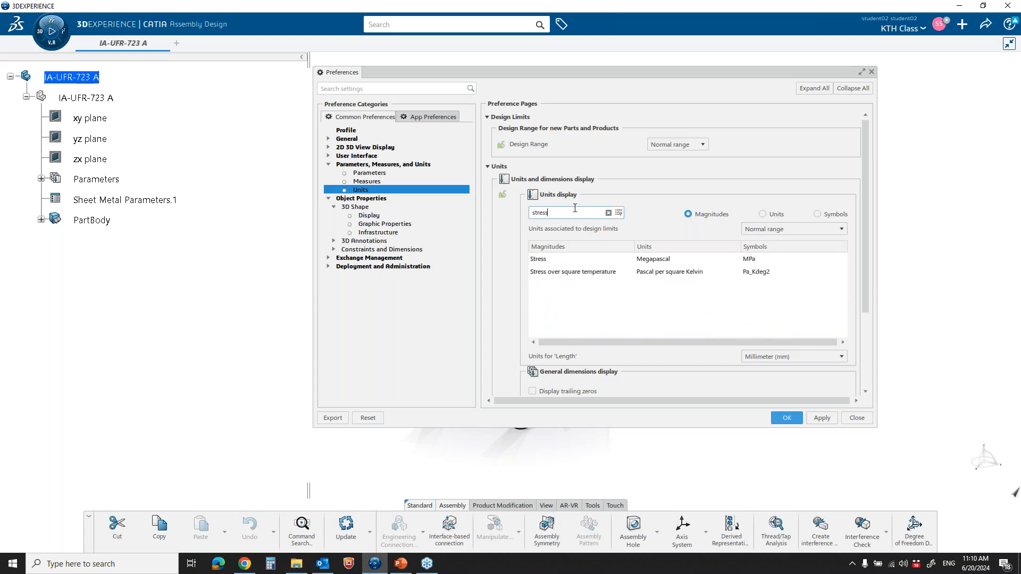
pyautogui.click(577, 261)
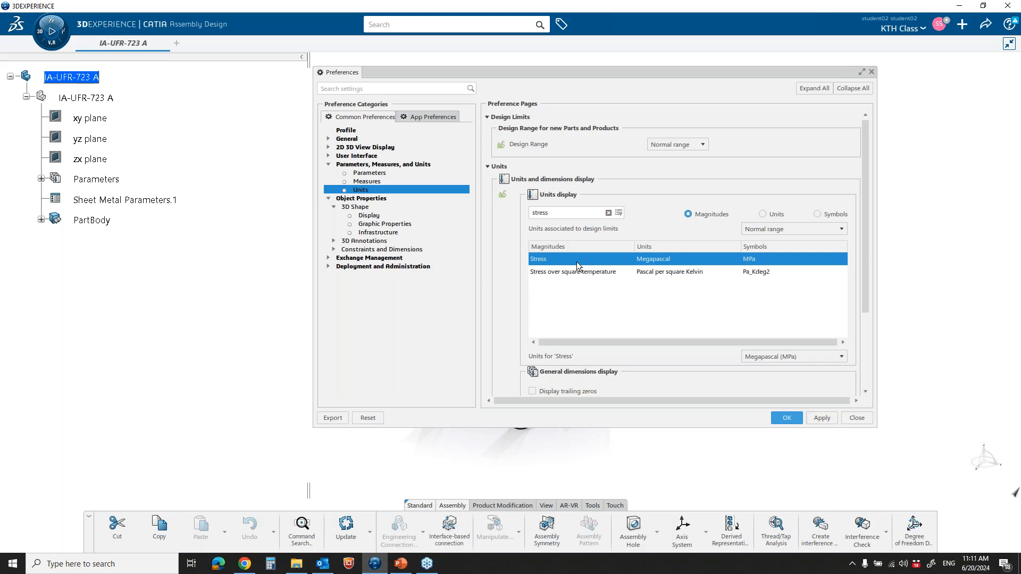
pyautogui.click(787, 417)
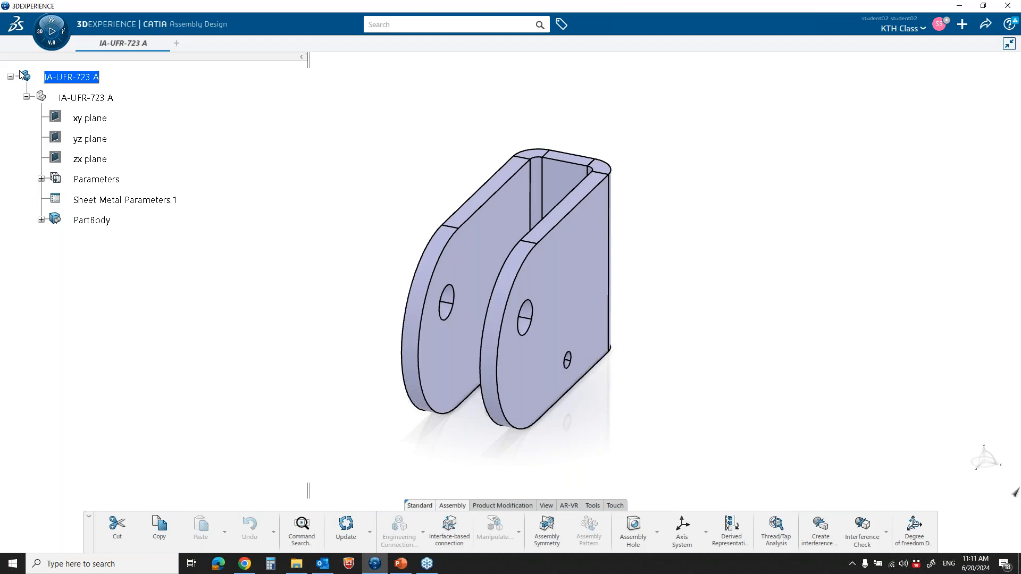
# Find the apps matching "material" and launch the Material Definition app
pyautogui.click(38, 35)
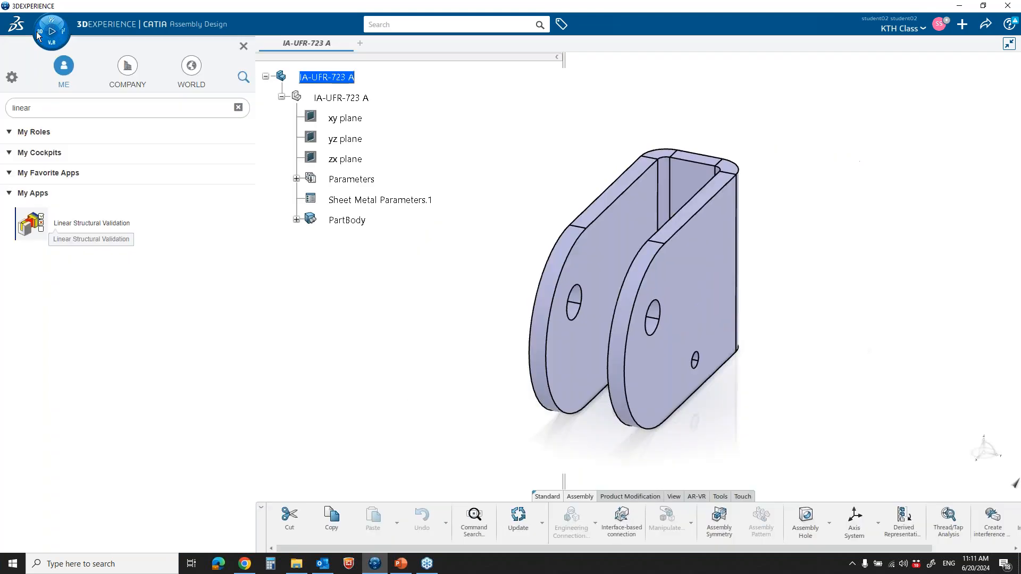
pyautogui.click(80, 107)
pyautogui.press('BackSpace')
pyautogui.press('BackSpace')
pyautogui.press('BackSpace')
pyautogui.press('BackSpace')
pyautogui.press('BackSpace')
pyautogui.press('BackSpace')
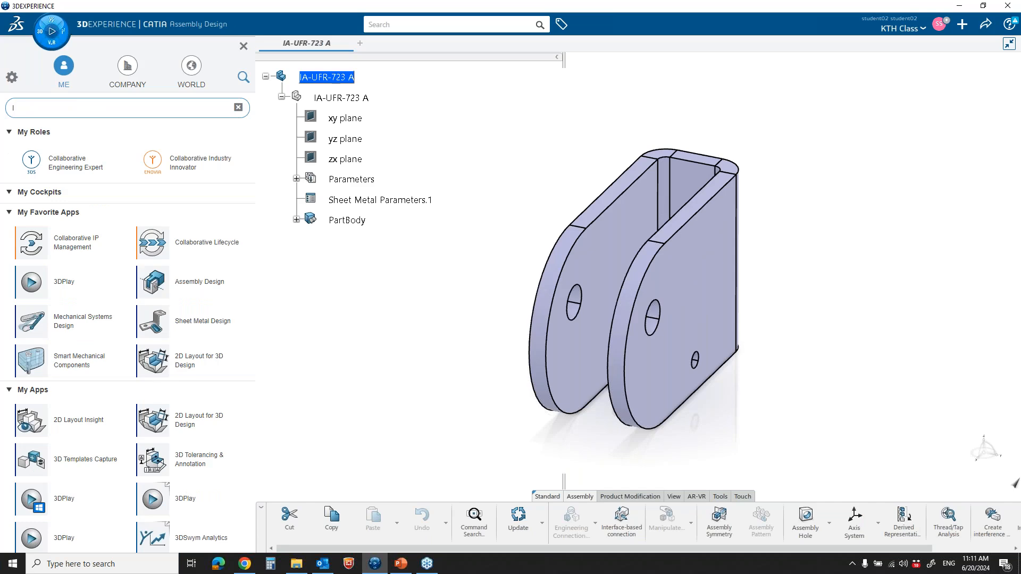
pyautogui.write('material')
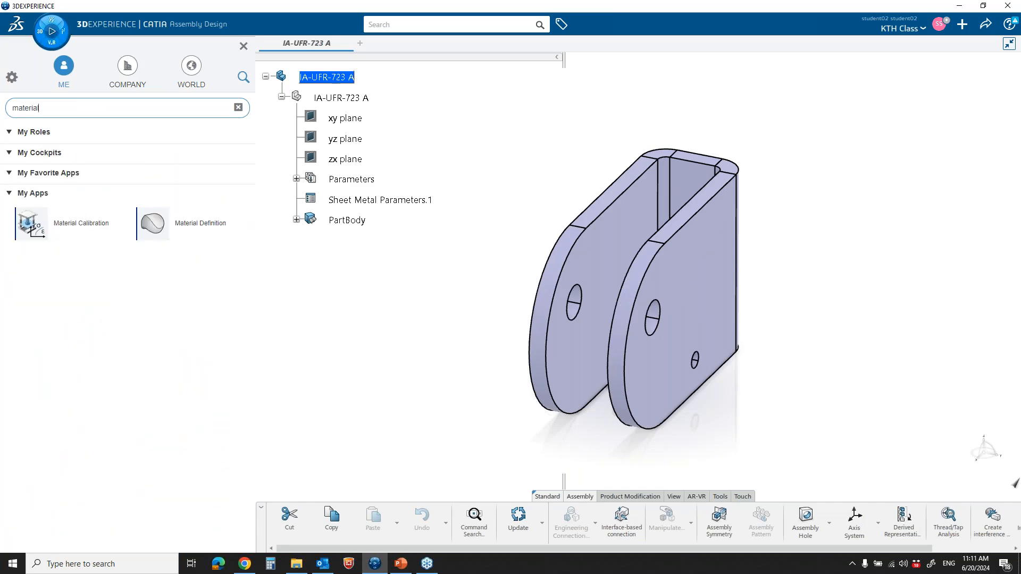
pyautogui.click(184, 224)
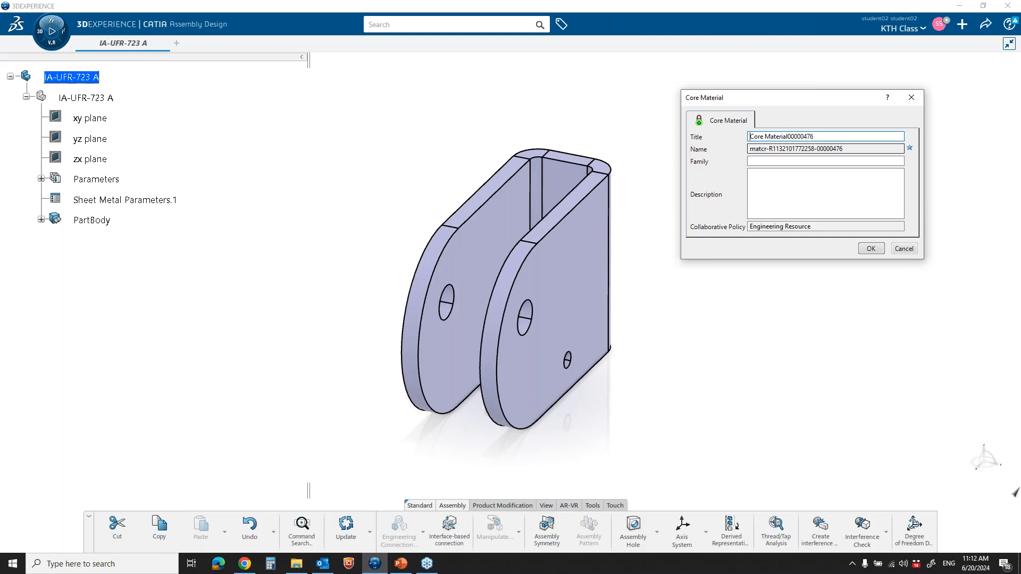
# Create a new core material with the title IA-Aluminum
pyautogui.moveTo(814, 136); pyautogui.dragTo(759, 142)
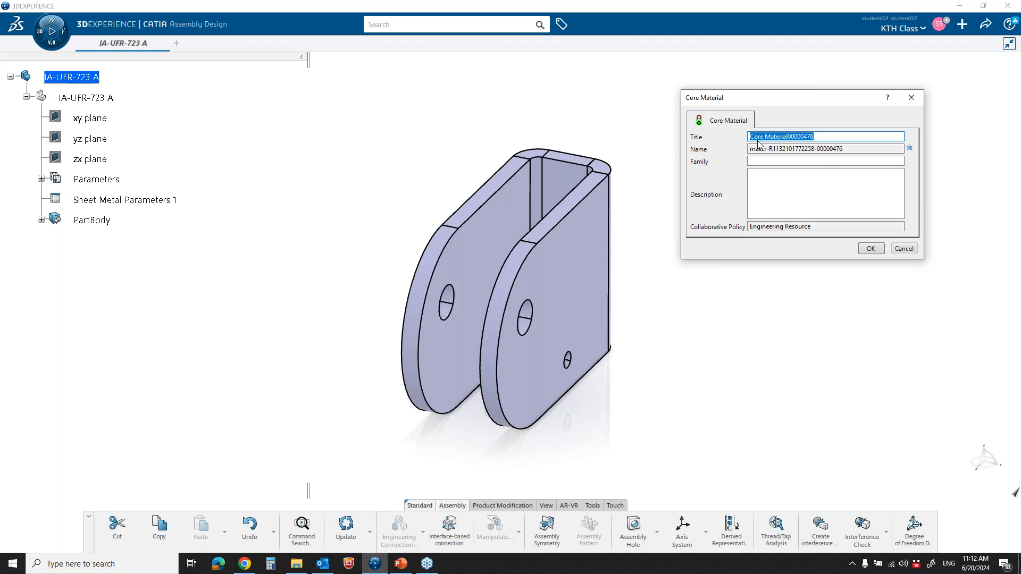
pyautogui.write('Alumin')
pyautogui.write('um')
pyautogui.write('IA')
pyautogui.write('-')
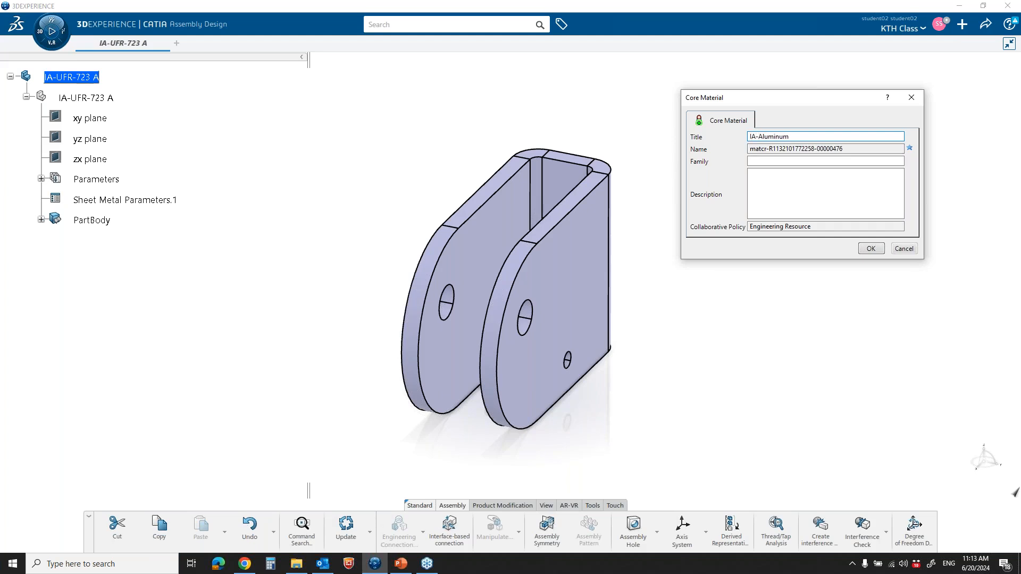
pyautogui.click(871, 249)
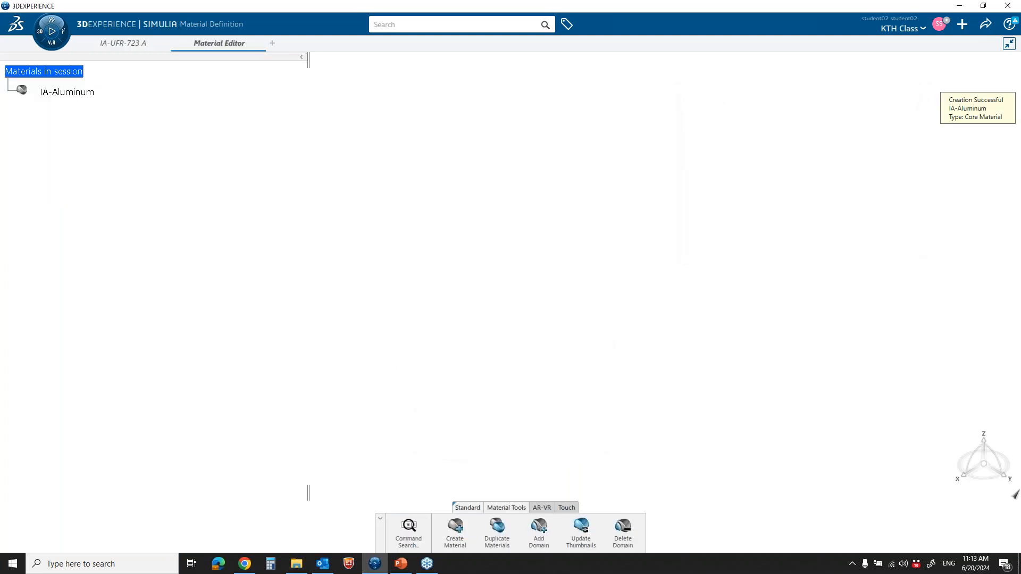
# Add a Simulation Domain to the IA-Aluminum material, keeping the default title
pyautogui.click(88, 96)
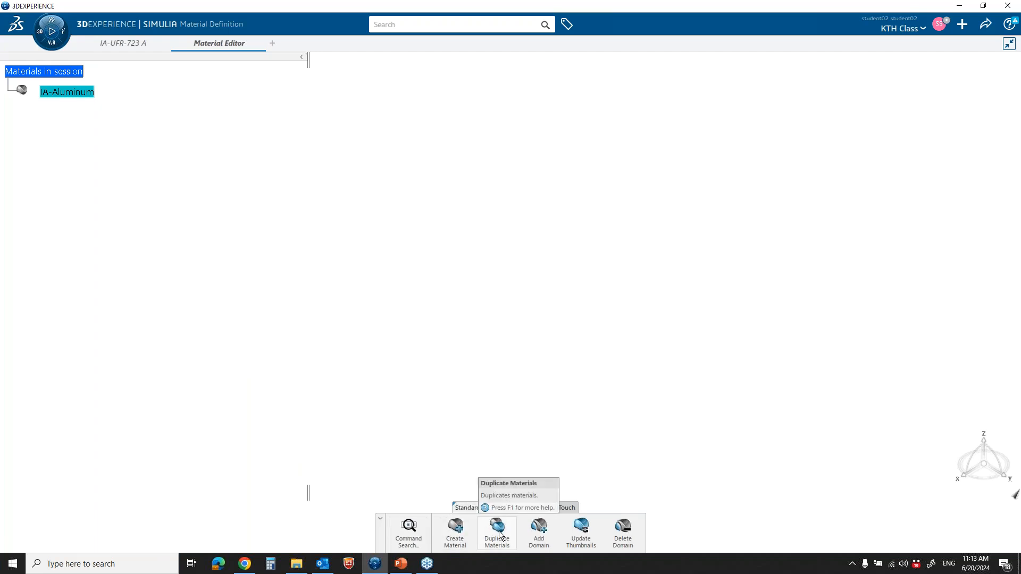
pyautogui.click(543, 531)
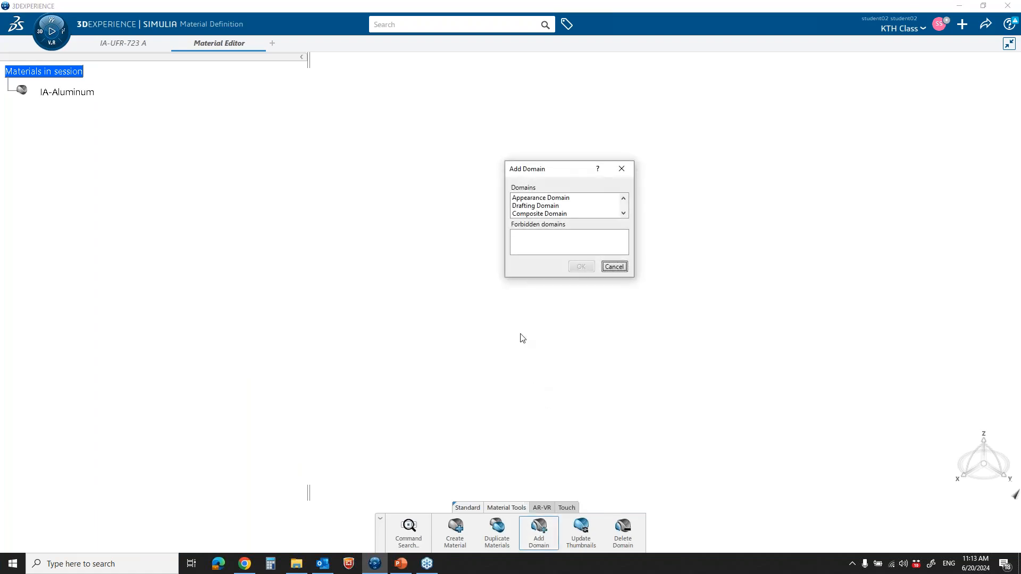
pyautogui.click(542, 200)
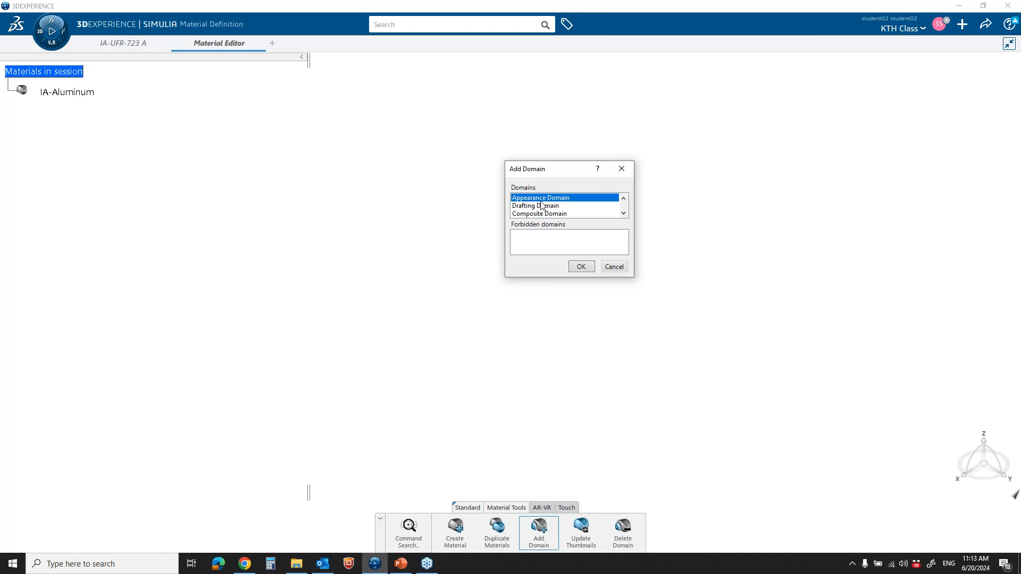
pyautogui.click(542, 207)
pyautogui.click(624, 212)
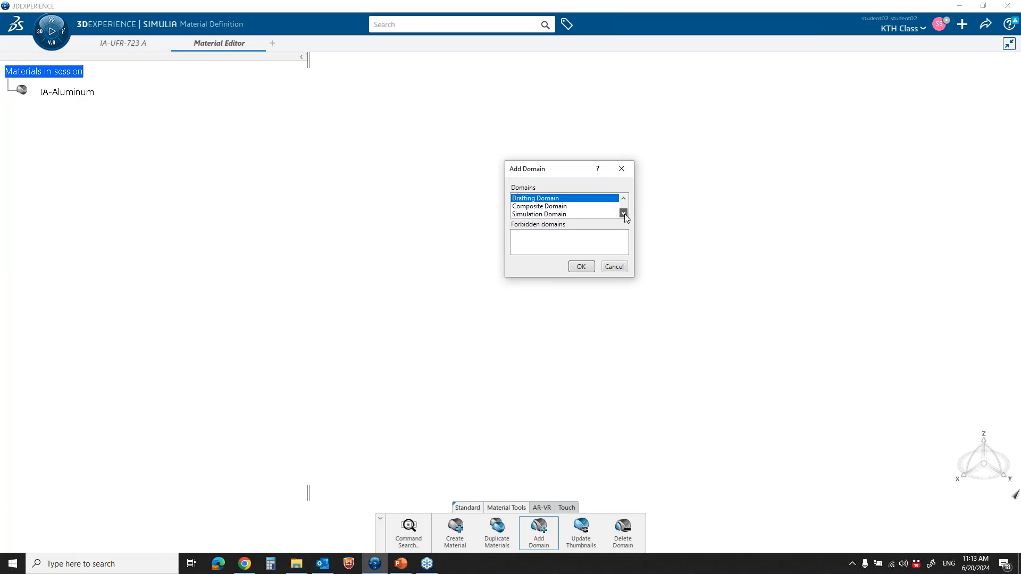
pyautogui.click(560, 215)
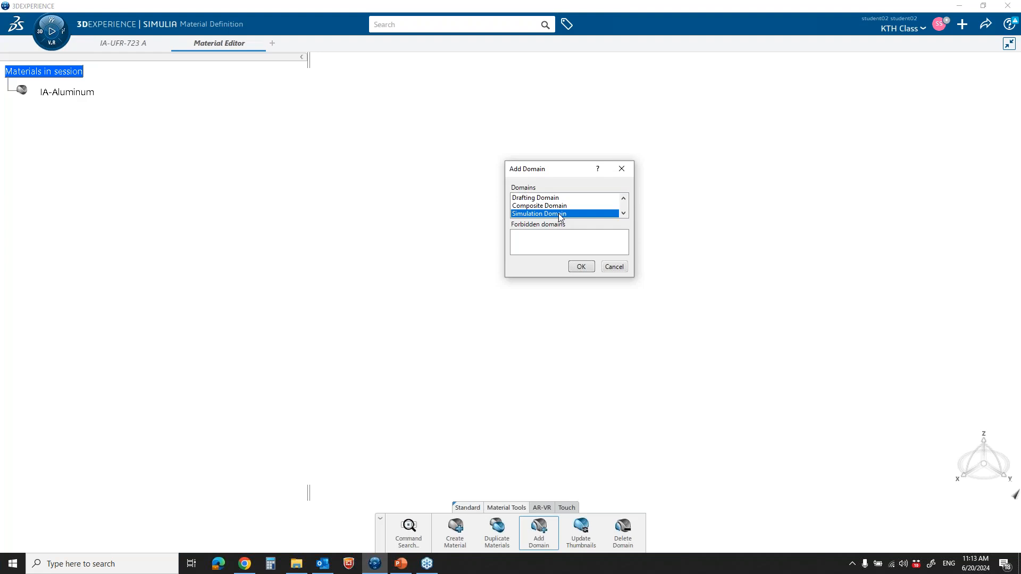
pyautogui.click(585, 269)
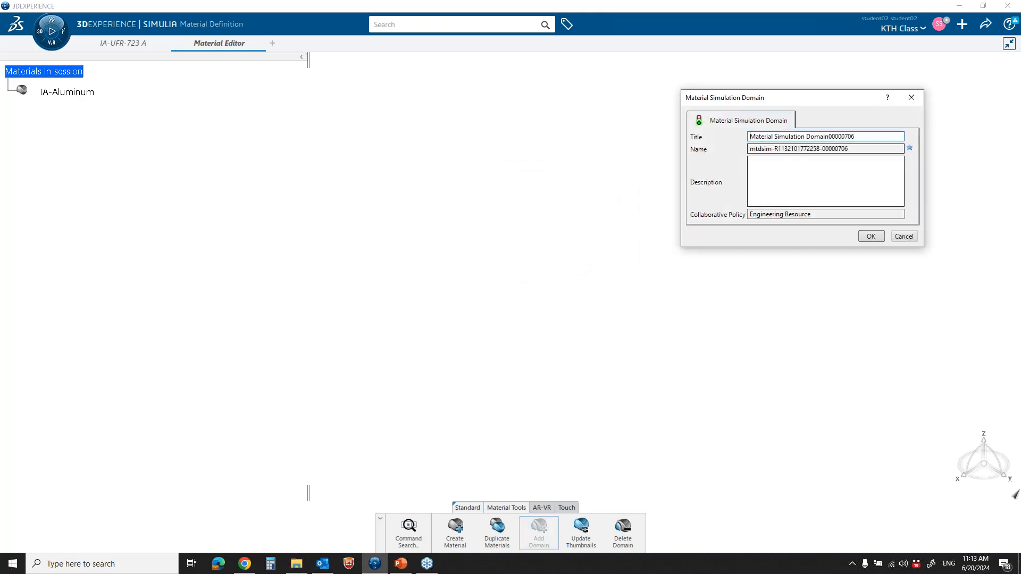
pyautogui.moveTo(812, 102); pyautogui.dragTo(580, 96)
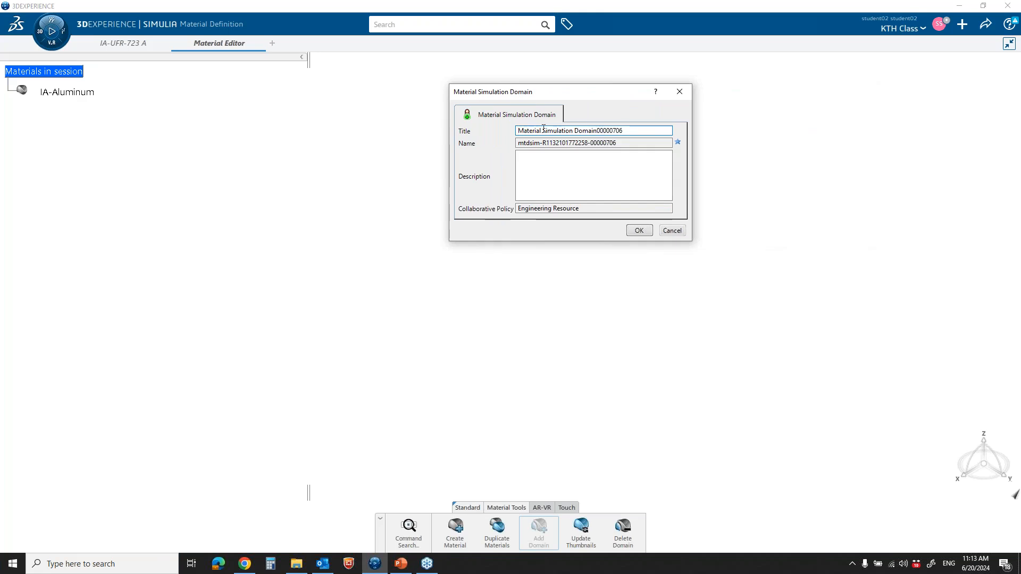
pyautogui.click(639, 231)
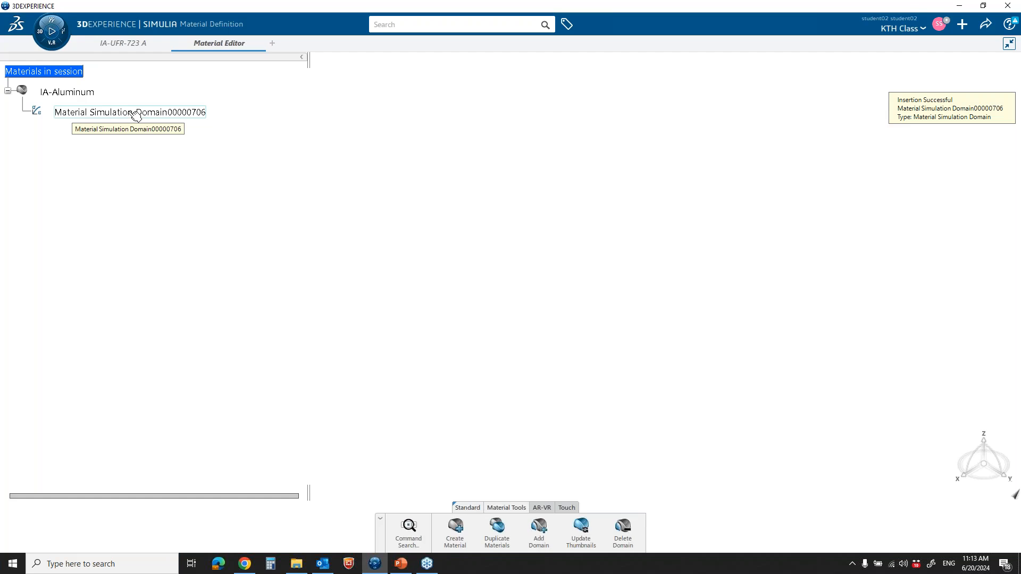
# Open the material's simulation domain definition and enable structural Density with a value of 2710 kg/m3
pyautogui.doubleClick(136, 112)
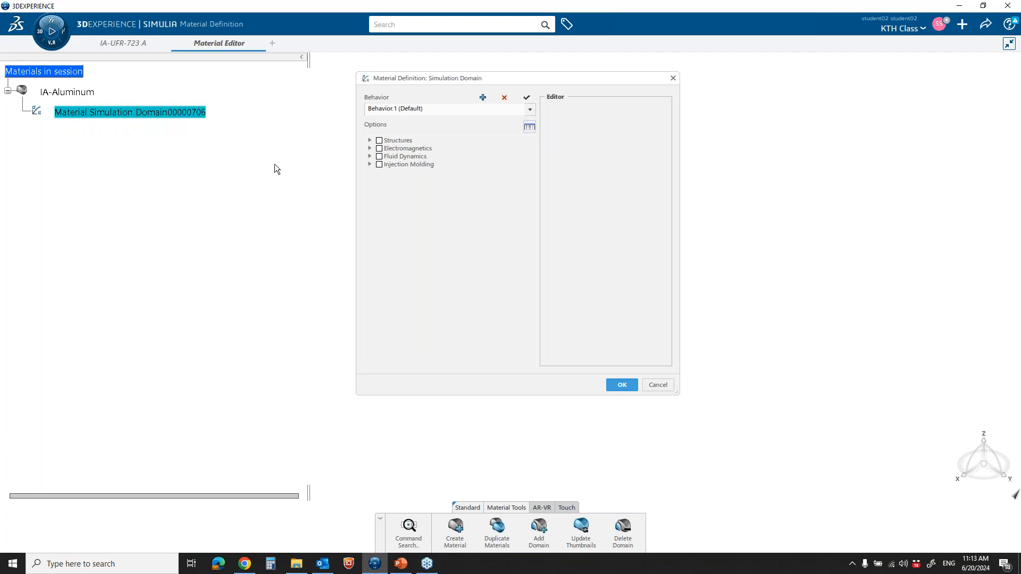
pyautogui.click(369, 141)
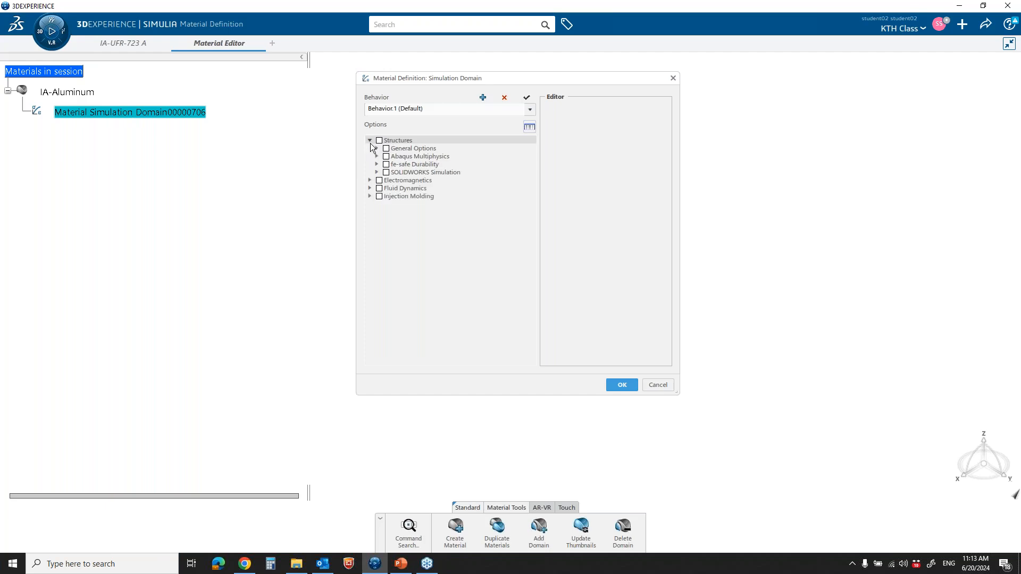
pyautogui.click(376, 149)
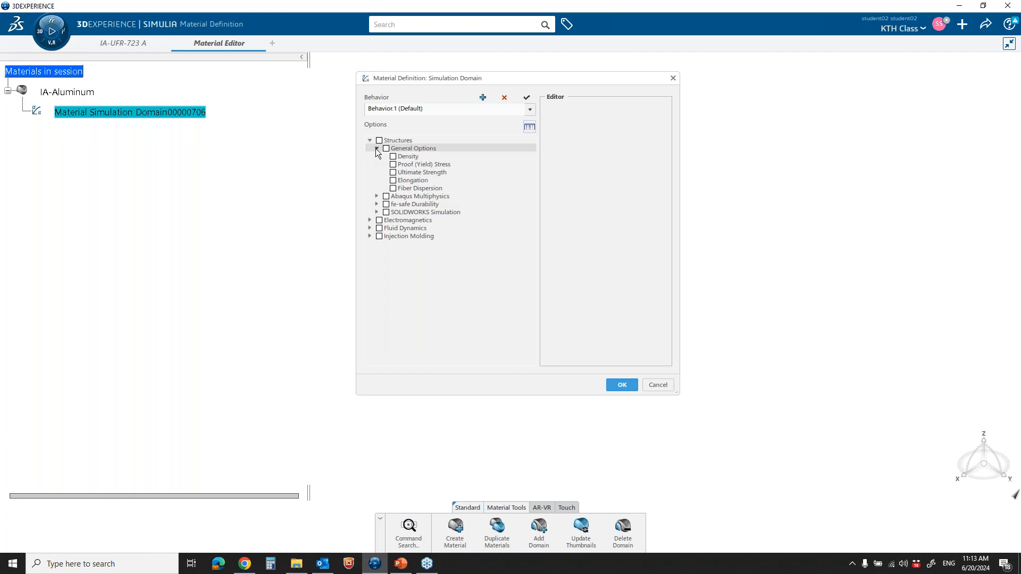
pyautogui.click(394, 157)
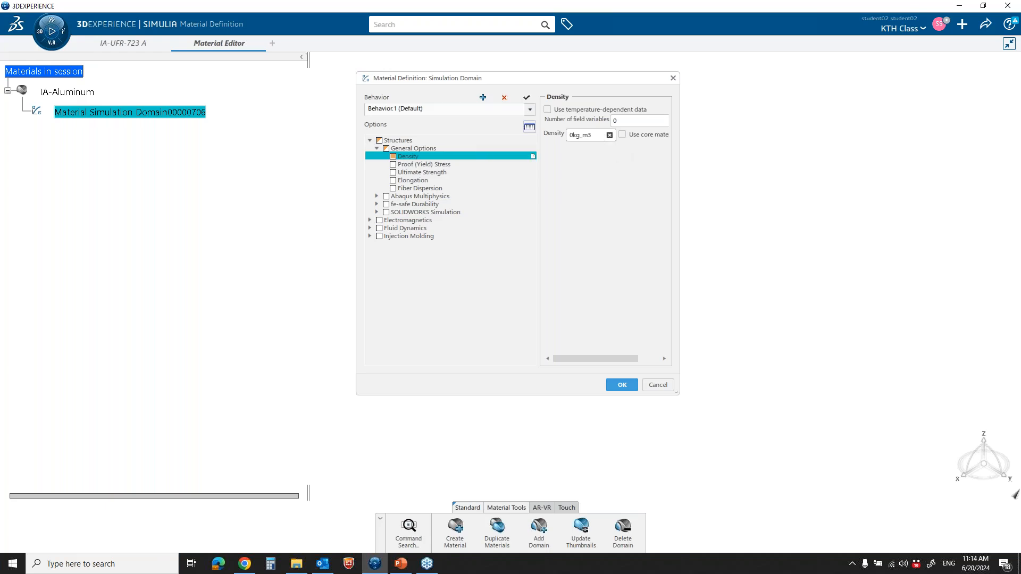
pyautogui.click(605, 136)
pyautogui.write('2710')
# Enable Proof (Yield) Stress in the general structural options and set the 0.2% proof stress to 95 MPa
pyautogui.click(405, 166)
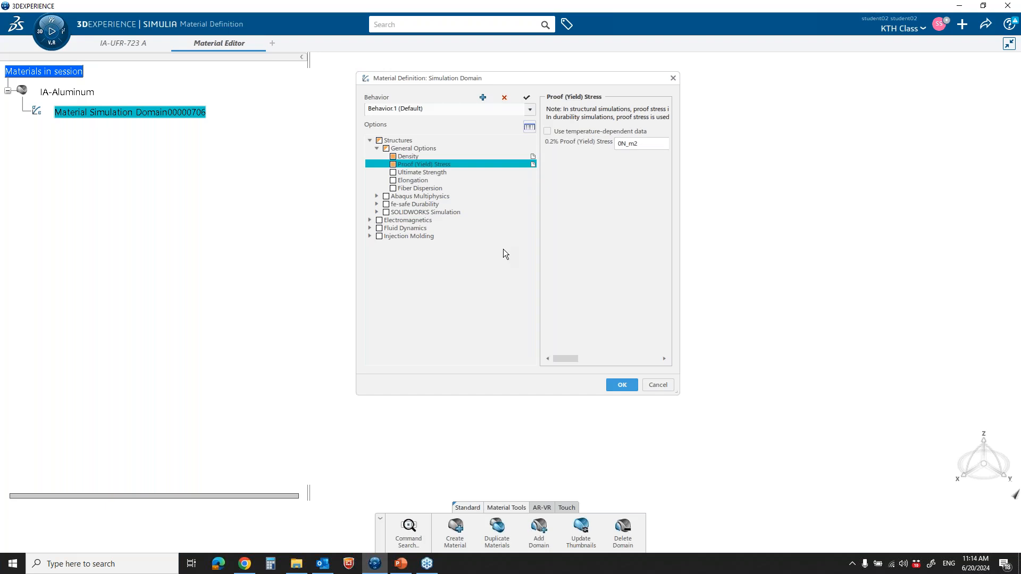
pyautogui.doubleClick(626, 143)
pyautogui.write('95MPa')
pyautogui.click(645, 184)
# Enable Elastic behavior under Abaqus mechanical elasticity, with a Young's modulus of 70000 MPa and a Poisson's ratio of 0.346
pyautogui.click(377, 196)
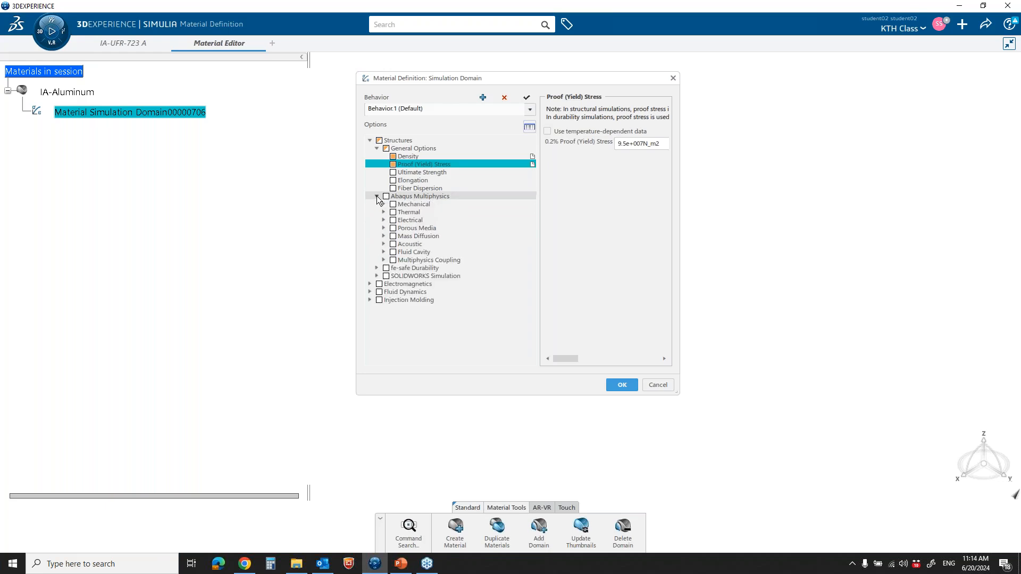
pyautogui.click(384, 204)
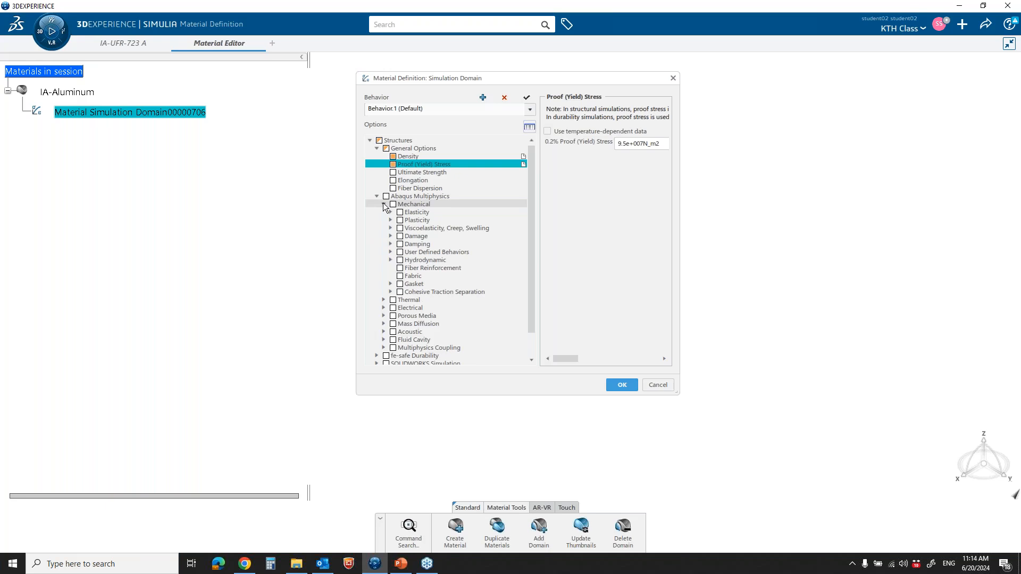
pyautogui.click(391, 212)
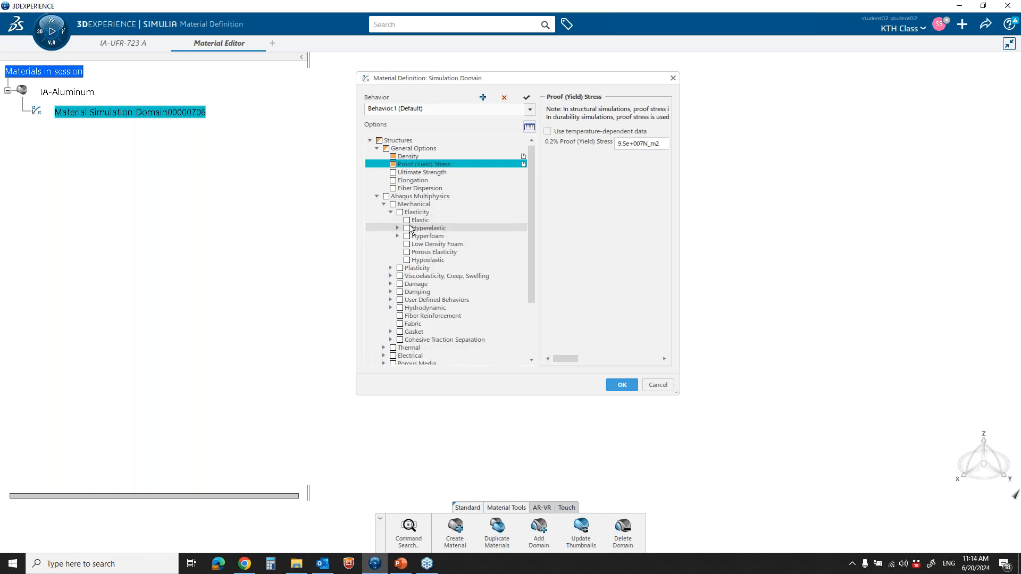
pyautogui.click(407, 220)
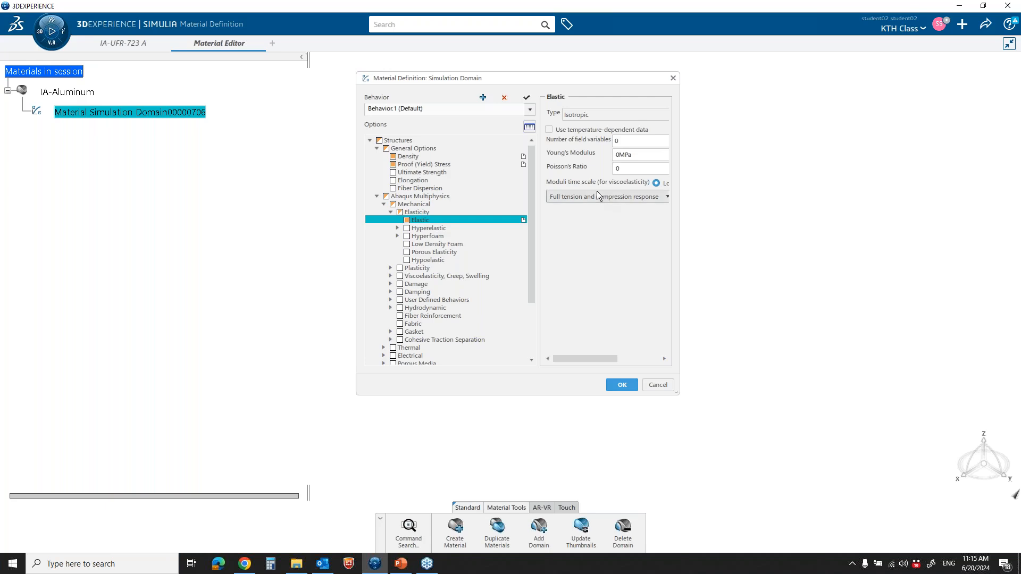
pyautogui.doubleClick(641, 155)
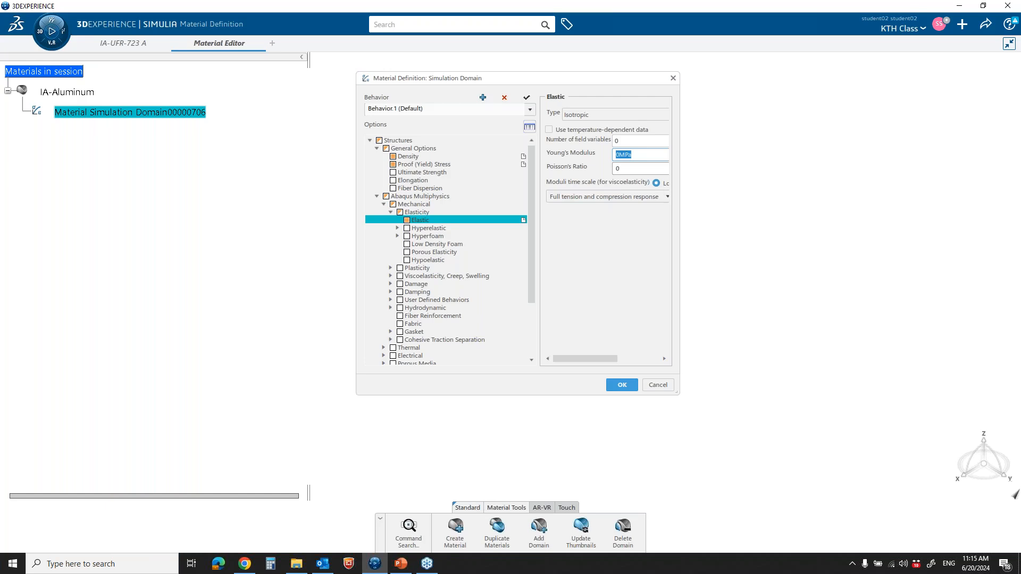
pyautogui.write('70000')
pyautogui.doubleClick(626, 168)
pyautogui.write('0.346')
pyautogui.click(636, 255)
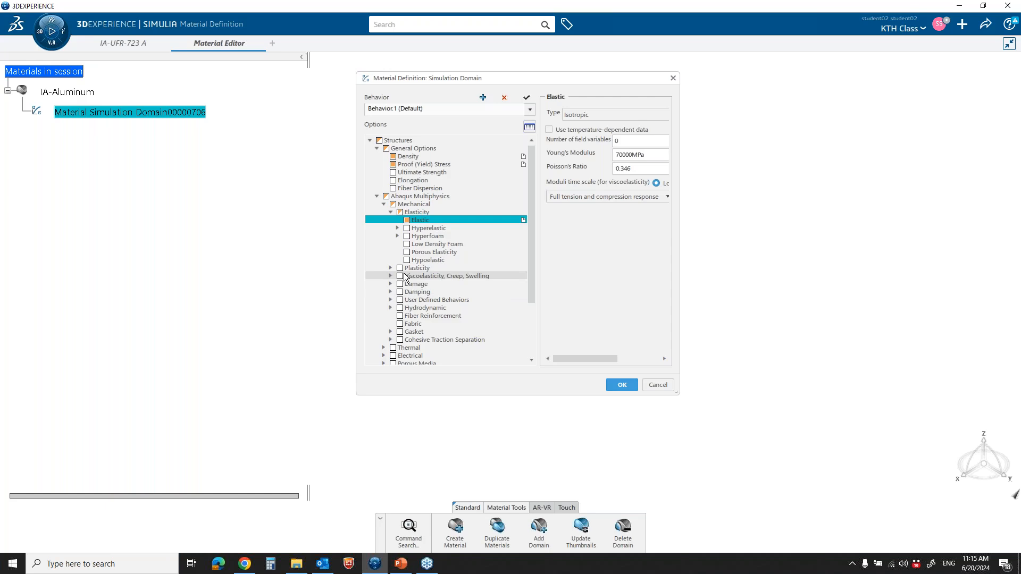
# Accept the material definition and apply IA-Aluminum as the core material of the IA-UFR-723 A part, checking its simulation domain
pyautogui.click(622, 385)
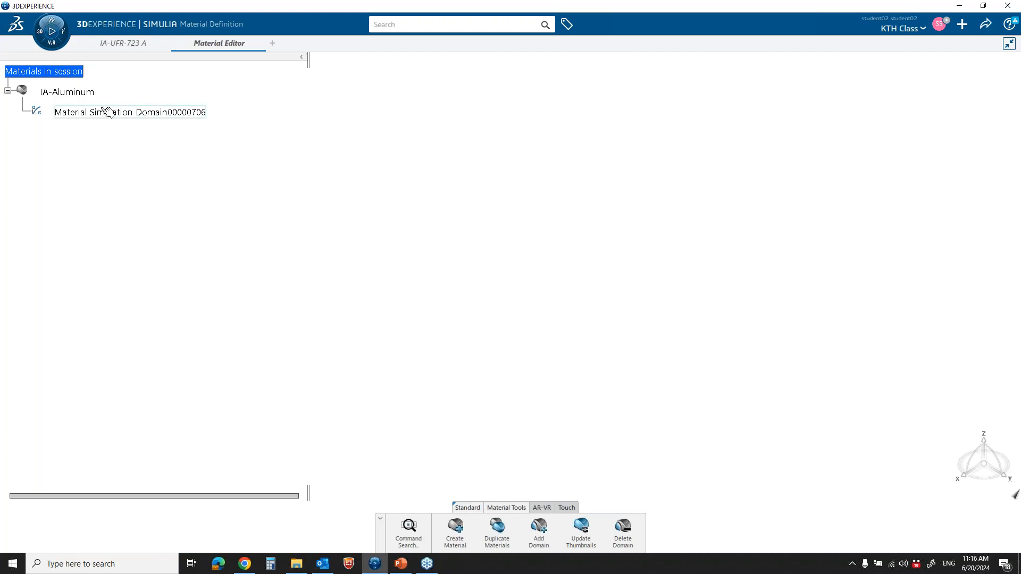
pyautogui.rightClick(77, 92)
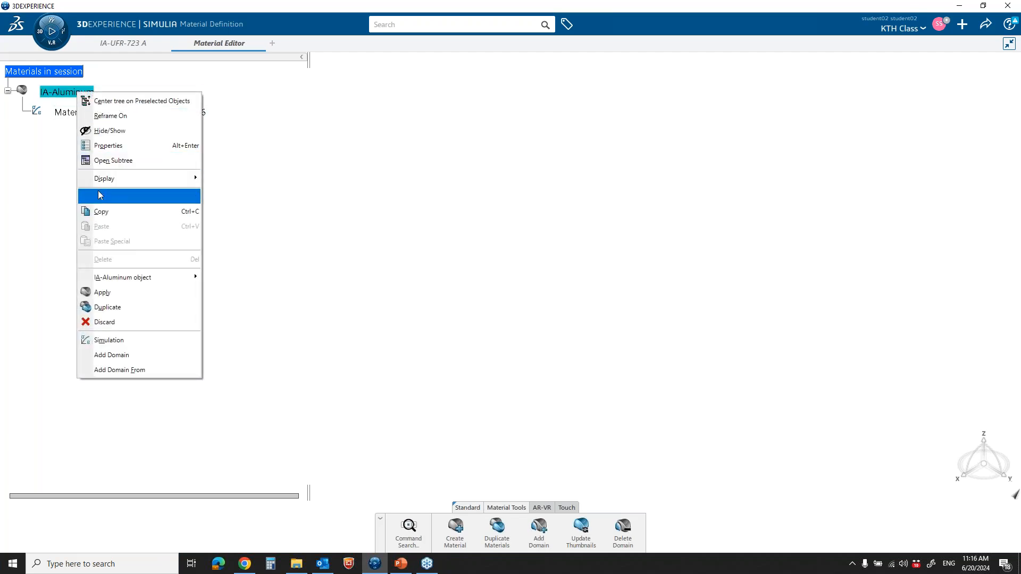
pyautogui.click(128, 295)
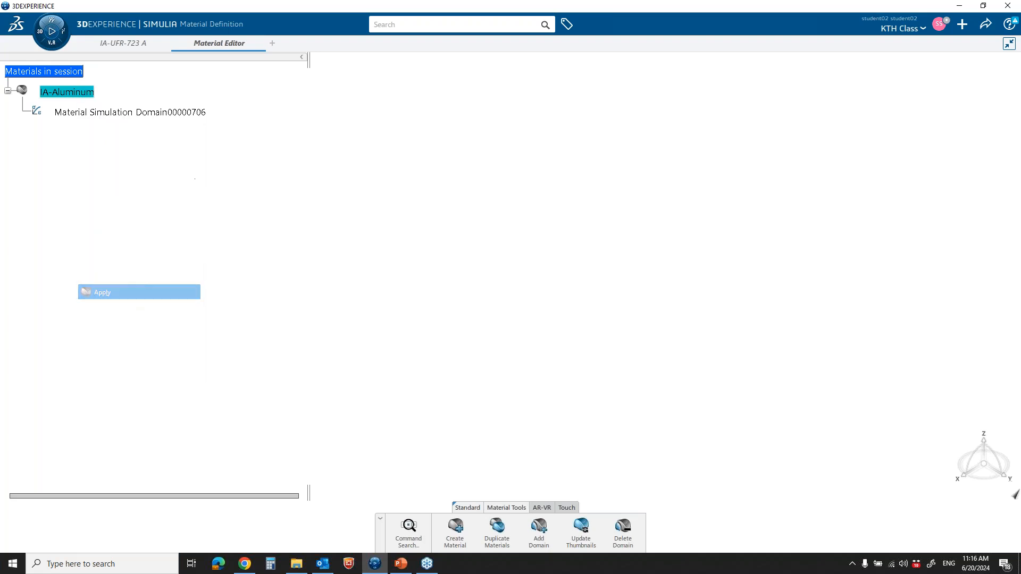
pyautogui.click(128, 45)
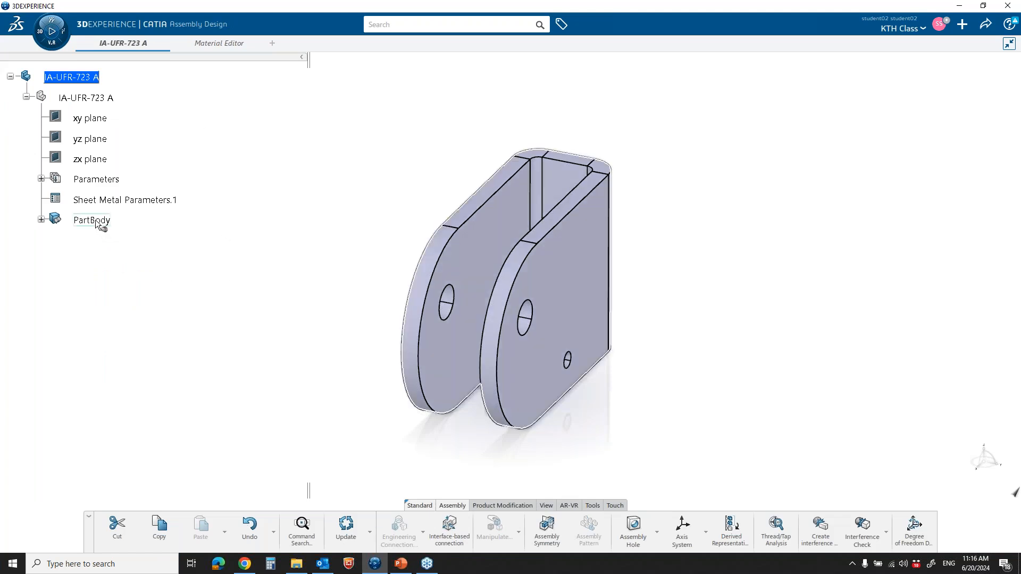
pyautogui.click(97, 224)
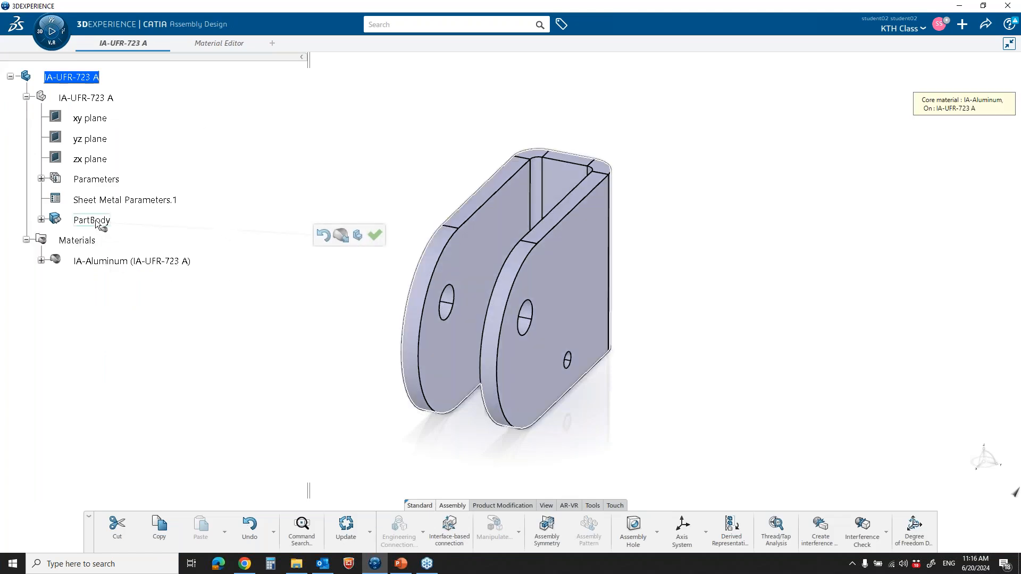
pyautogui.click(375, 235)
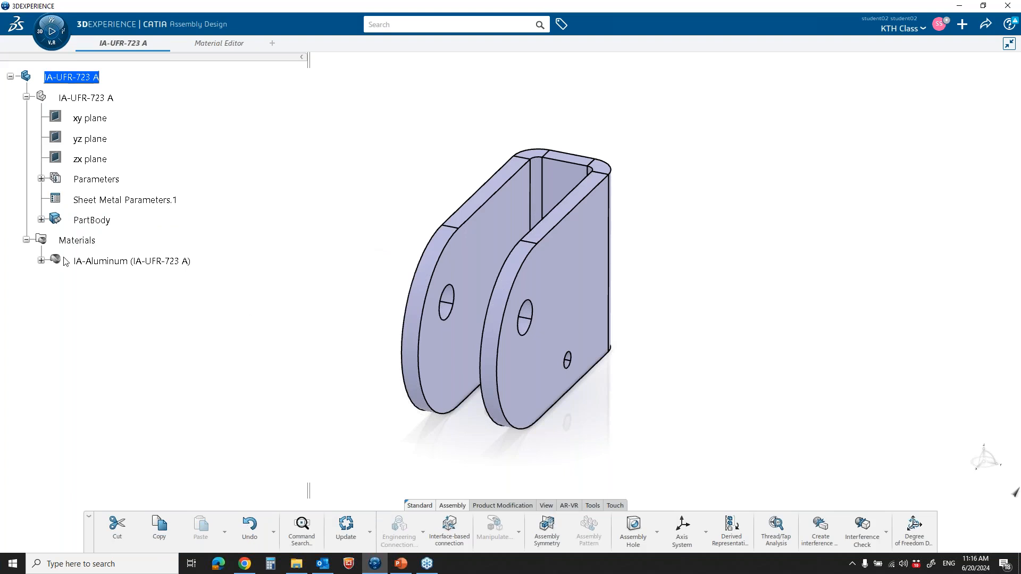
pyautogui.click(41, 260)
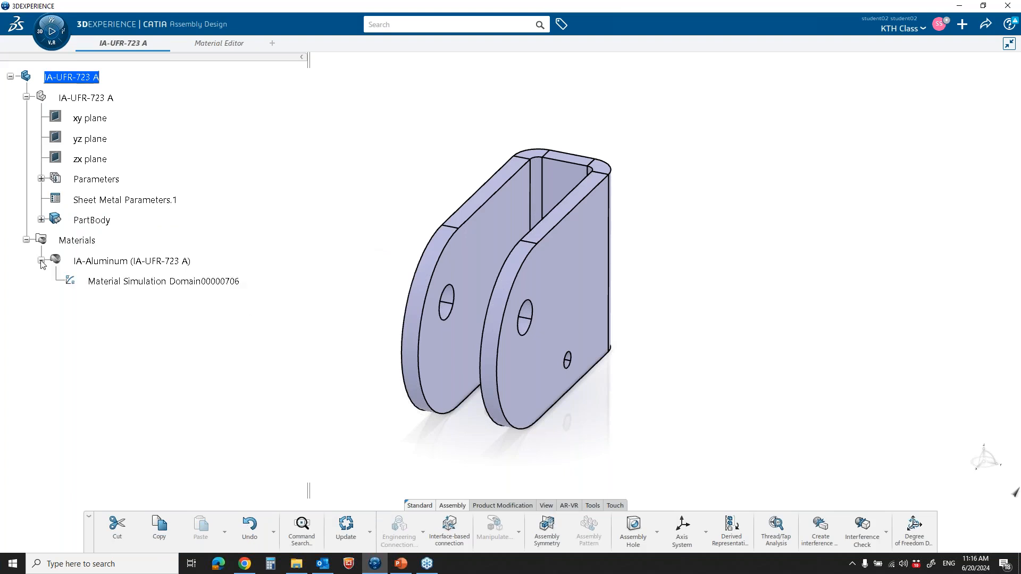
pyautogui.click(41, 261)
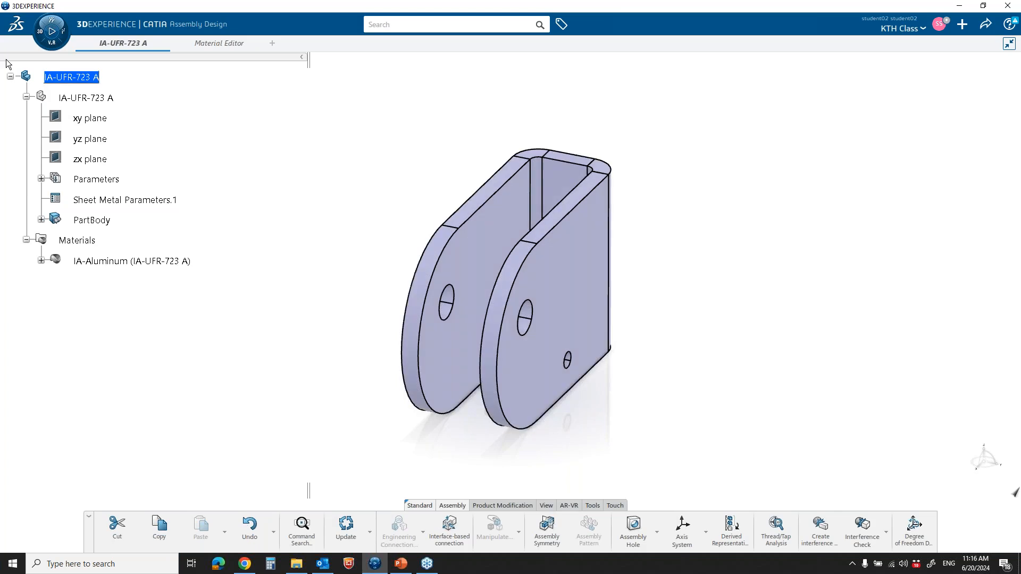
# Launch the Linear Structural Validation app on the IA-UFR-723 A product and create a Physics Simulation with the default title
pyautogui.click(41, 37)
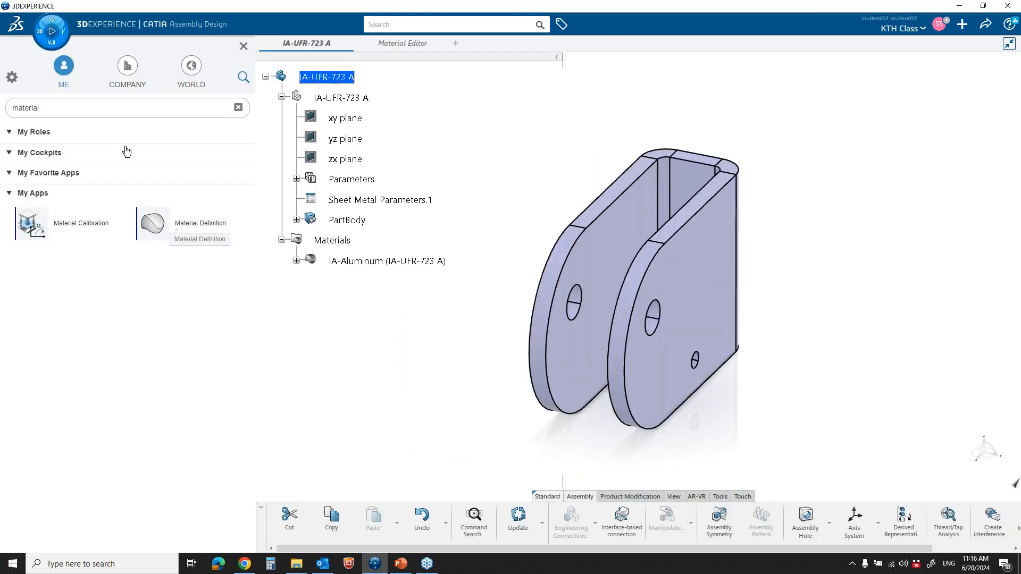
pyautogui.doubleClick(3, 108)
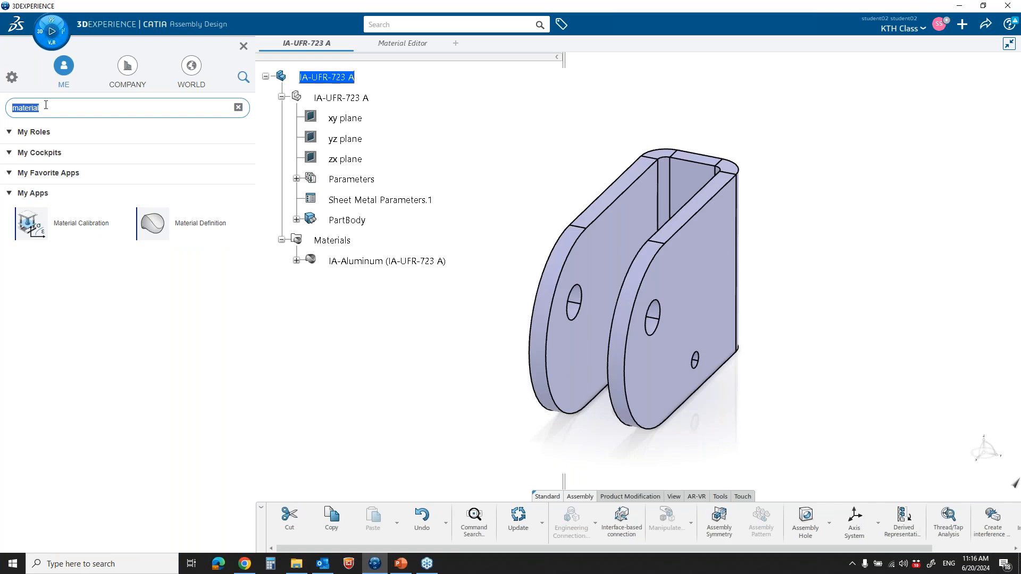
pyautogui.write('linea')
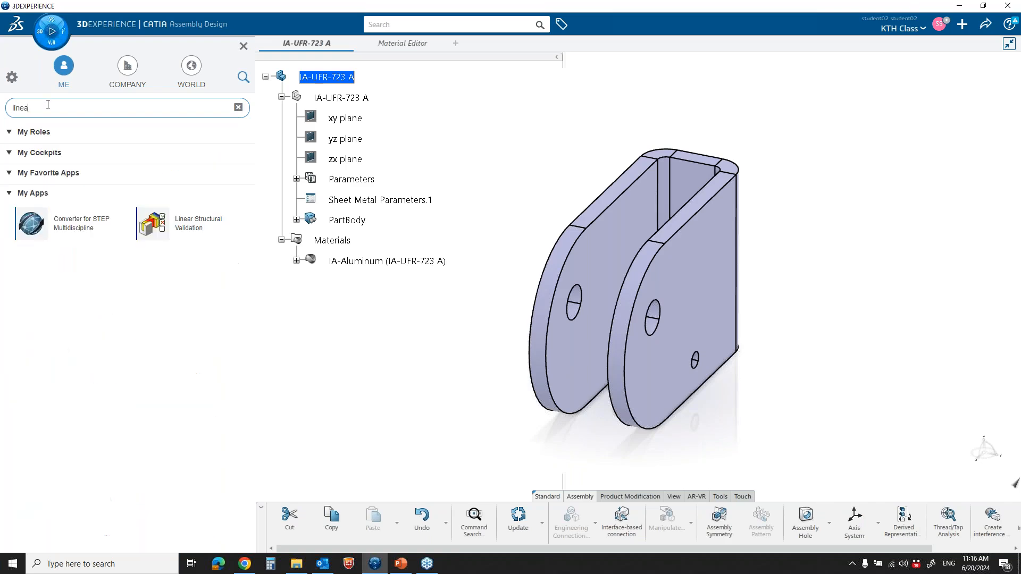
pyautogui.write('r')
pyautogui.click(60, 218)
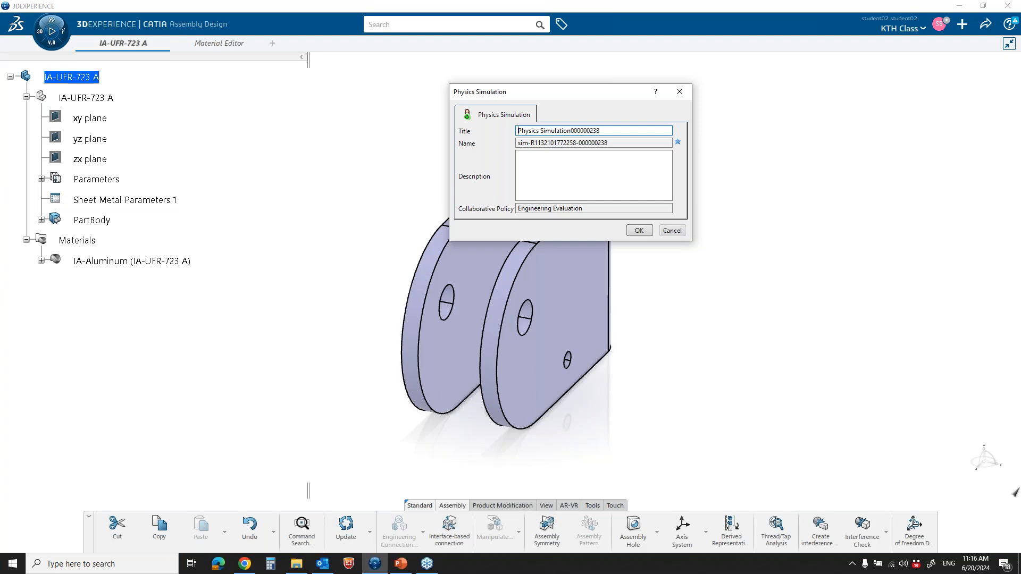
pyautogui.click(638, 231)
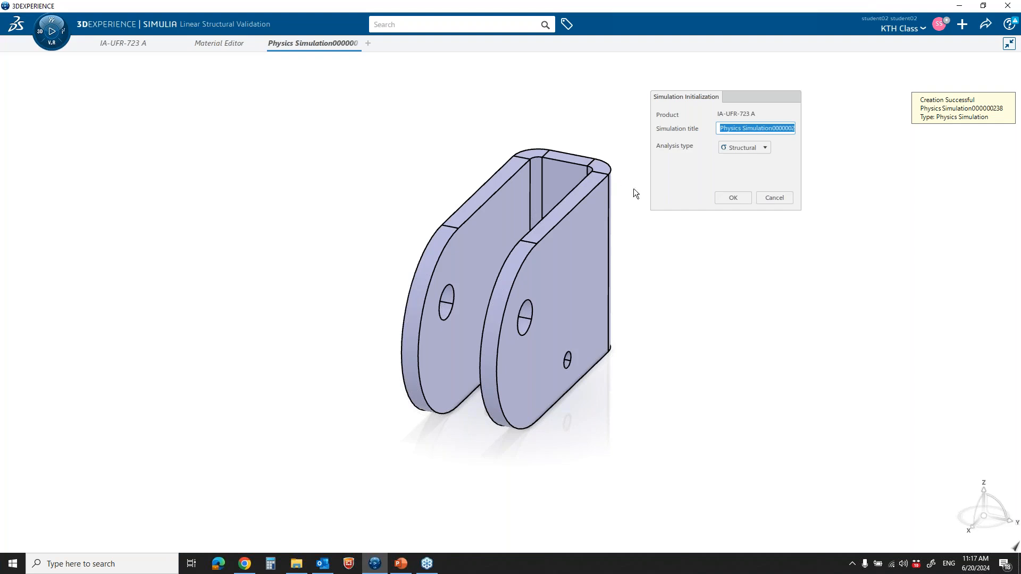
# Initialize the simulation with the Structural analysis type and close the Assistant
pyautogui.click(765, 147)
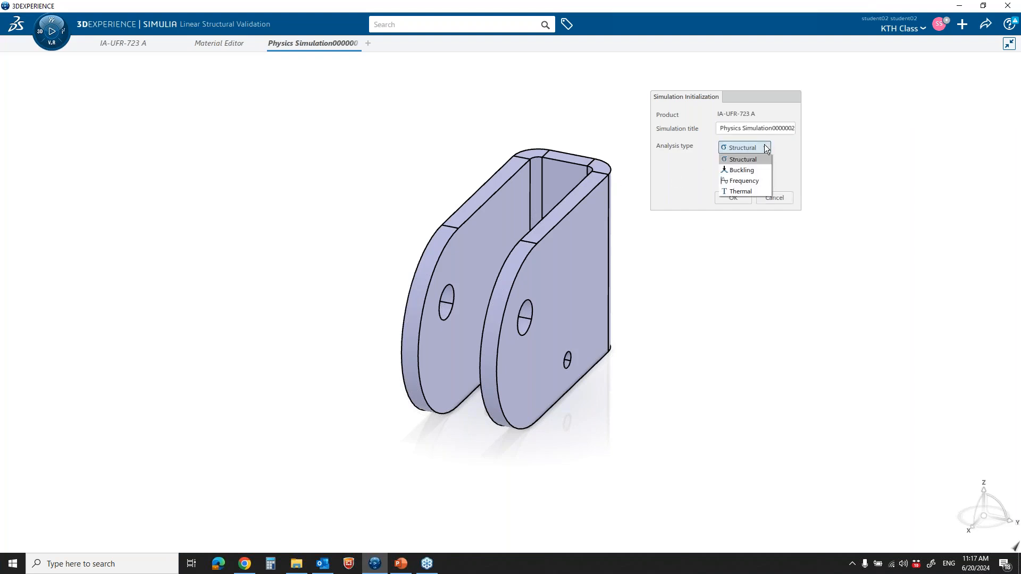
pyautogui.click(765, 145)
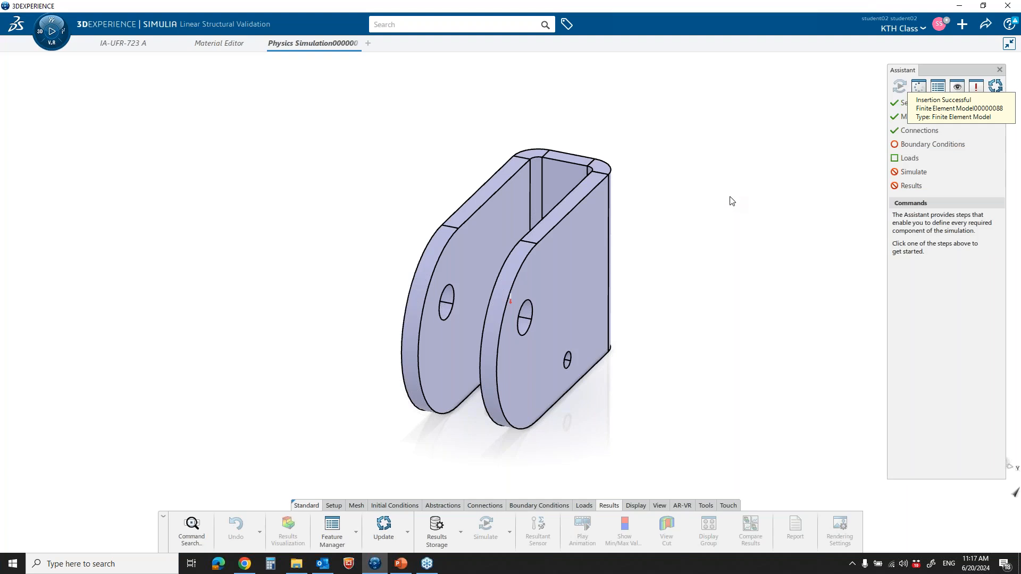
pyautogui.click(1000, 71)
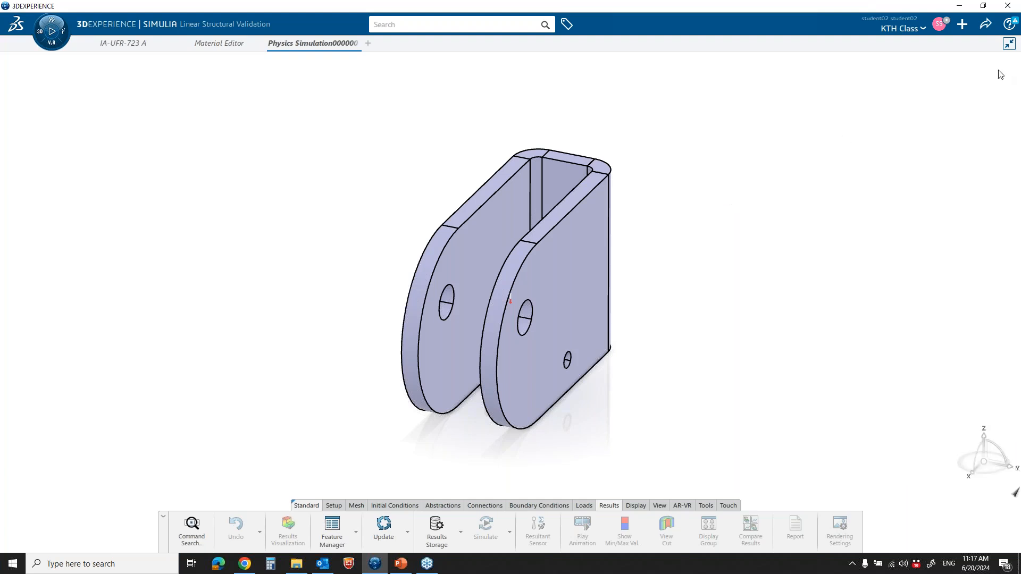
# Show the simulation's specification tree and inspect its Model and Scenario branches
pyautogui.rightClick(182, 124)
pyautogui.moveTo(214, 137)
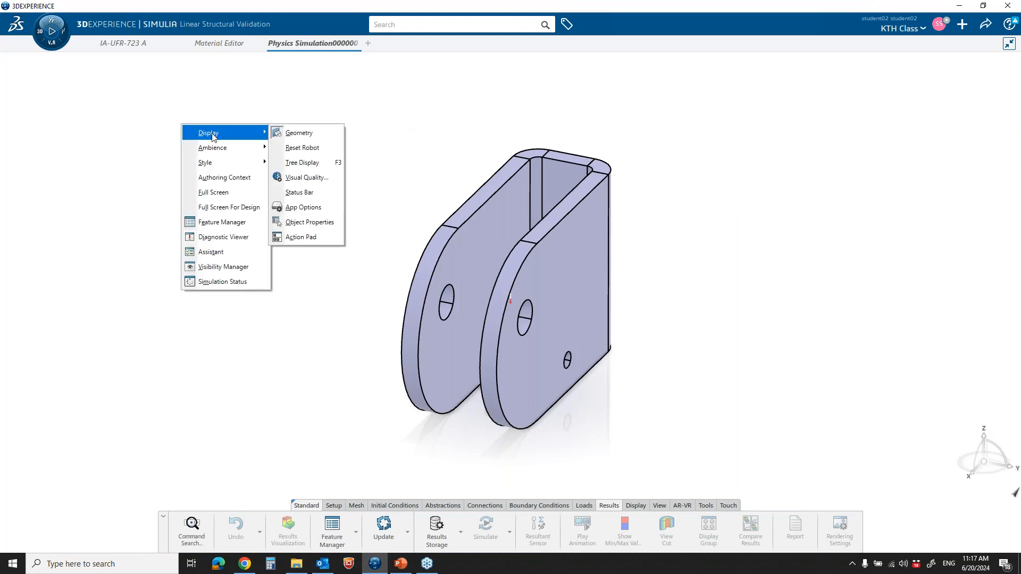
pyautogui.click(298, 163)
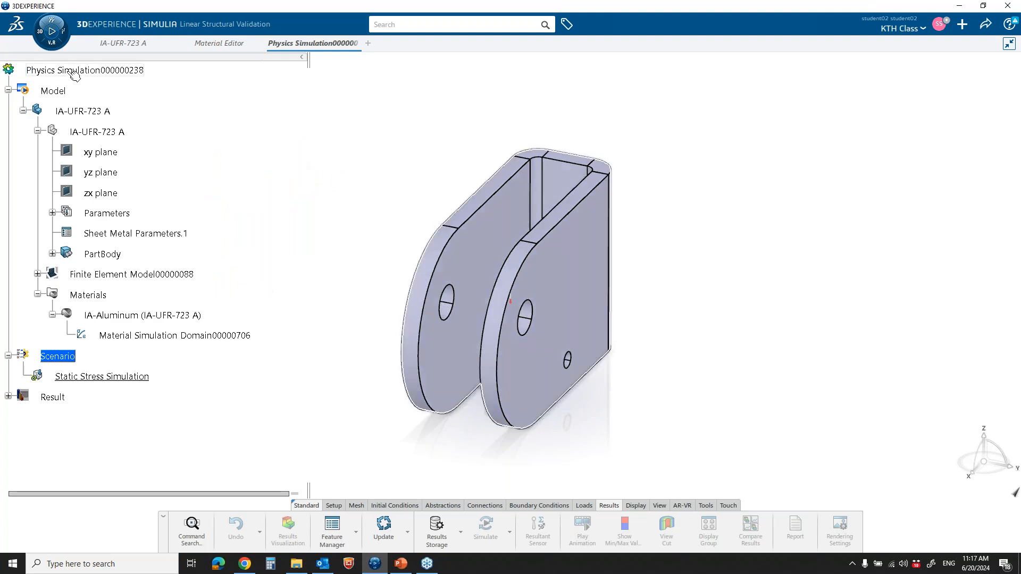
pyautogui.click(53, 91)
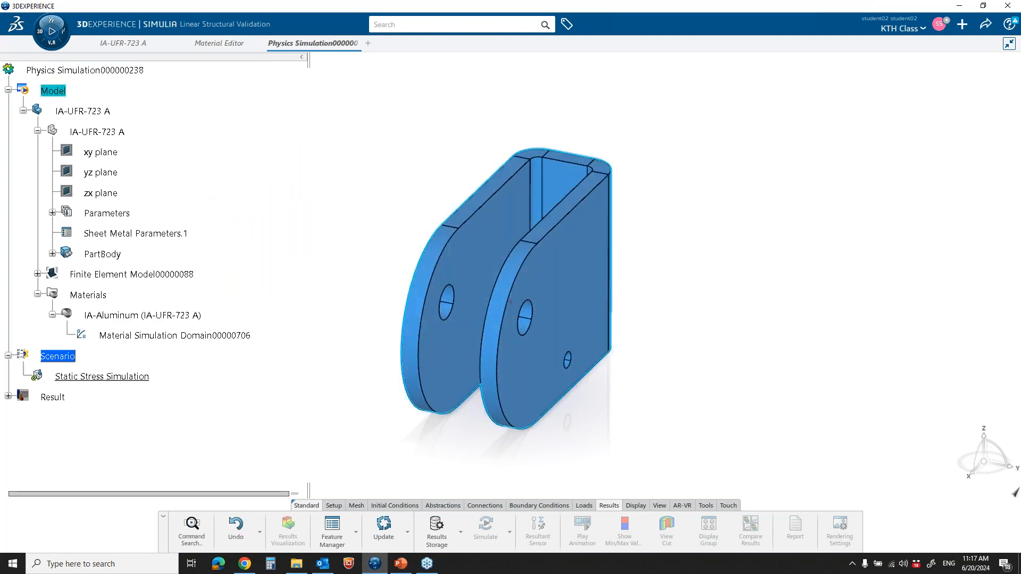
pyautogui.click(58, 356)
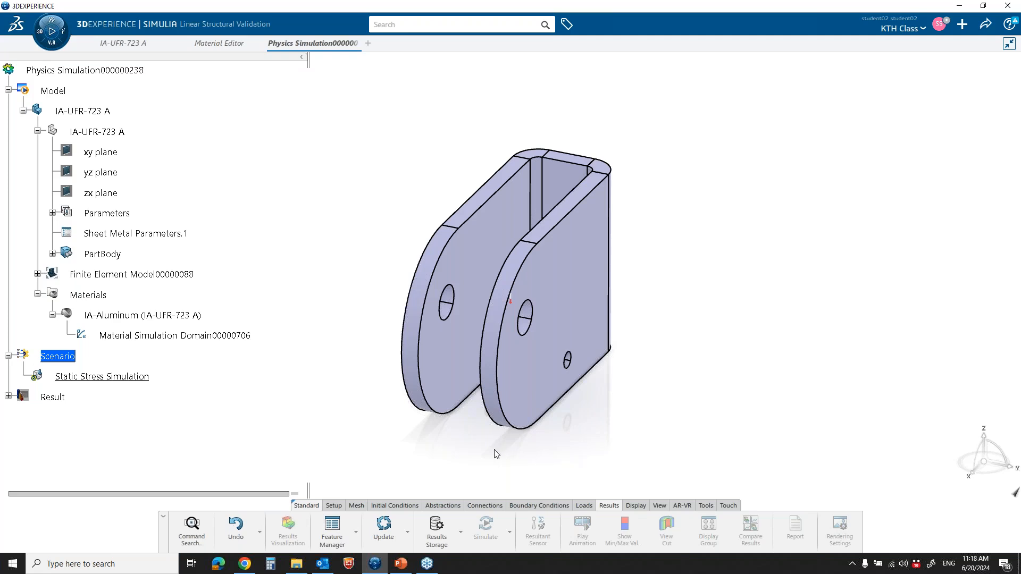
# Open the bracket's Mesh Specifications and widen the dialog and columns to read the element size and elements per hole
pyautogui.click(355, 505)
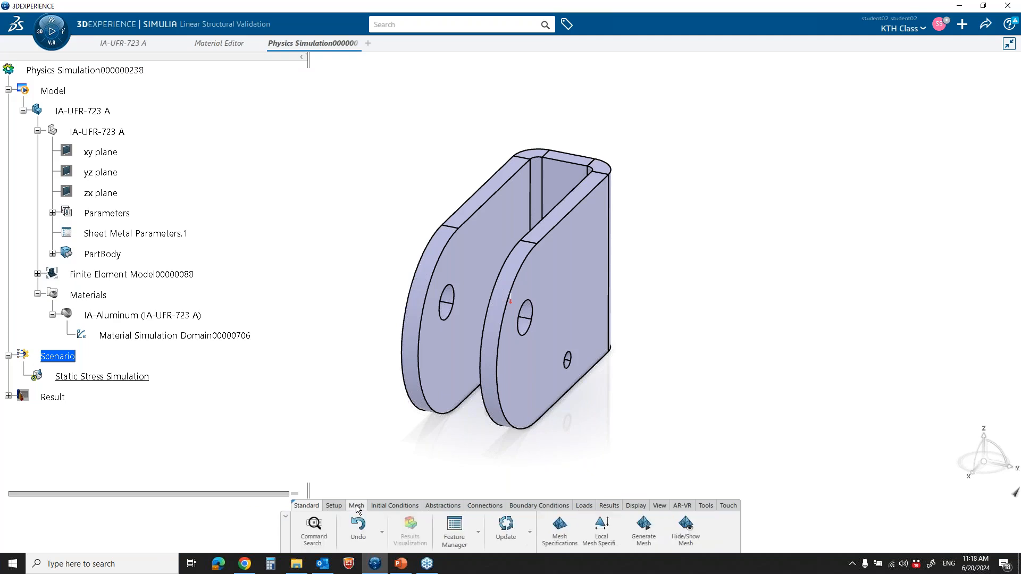
pyautogui.click(557, 522)
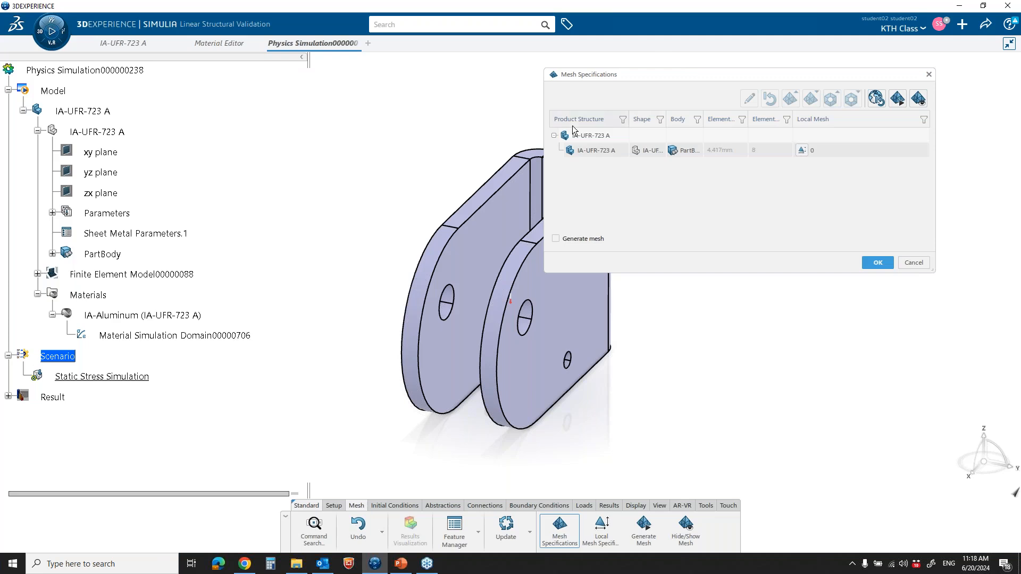
pyautogui.moveTo(542, 104); pyautogui.dragTo(368, 103)
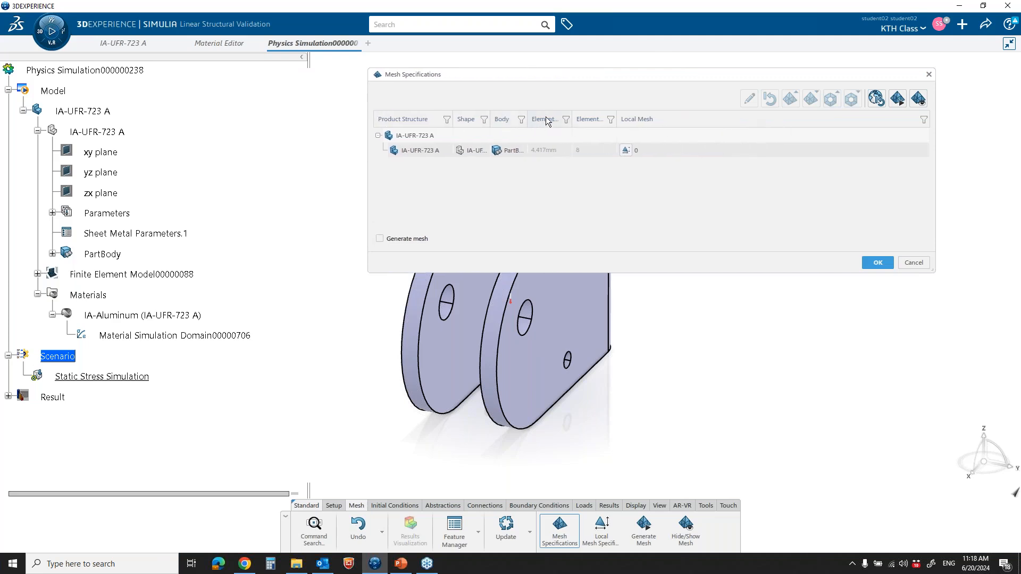
pyautogui.moveTo(571, 114); pyautogui.dragTo(684, 116)
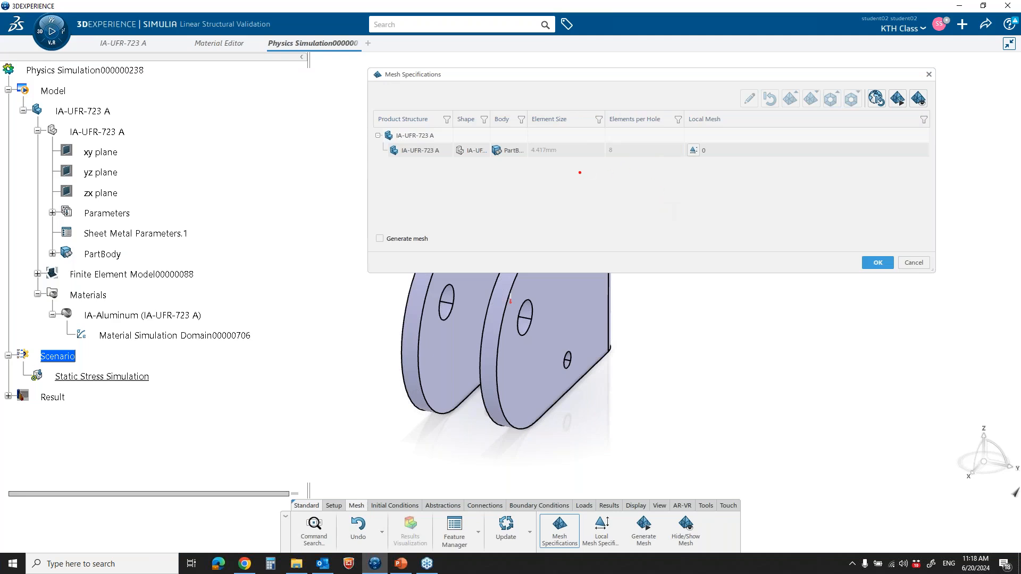
pyautogui.moveTo(533, 137)
pyautogui.mouseDown()
pyautogui.moveTo(563, 168)
pyautogui.moveTo(598, 154)
pyautogui.moveTo(537, 140)
pyautogui.mouseUp()
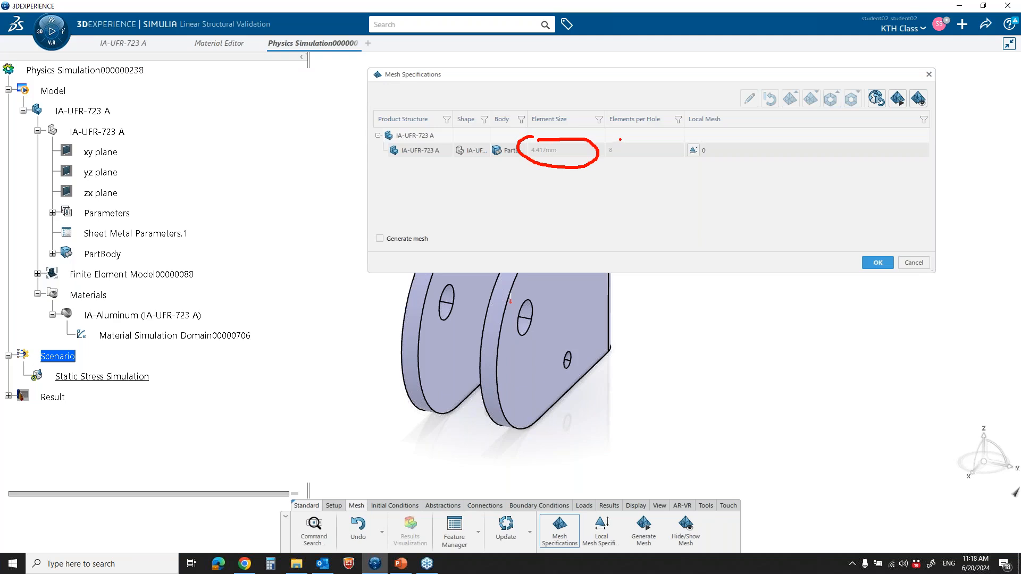
pyautogui.moveTo(621, 138)
pyautogui.mouseDown()
pyautogui.moveTo(604, 144)
pyautogui.moveTo(606, 162)
pyautogui.moveTo(659, 163)
pyautogui.moveTo(680, 152)
pyautogui.moveTo(660, 137)
pyautogui.moveTo(618, 137)
pyautogui.mouseUp()
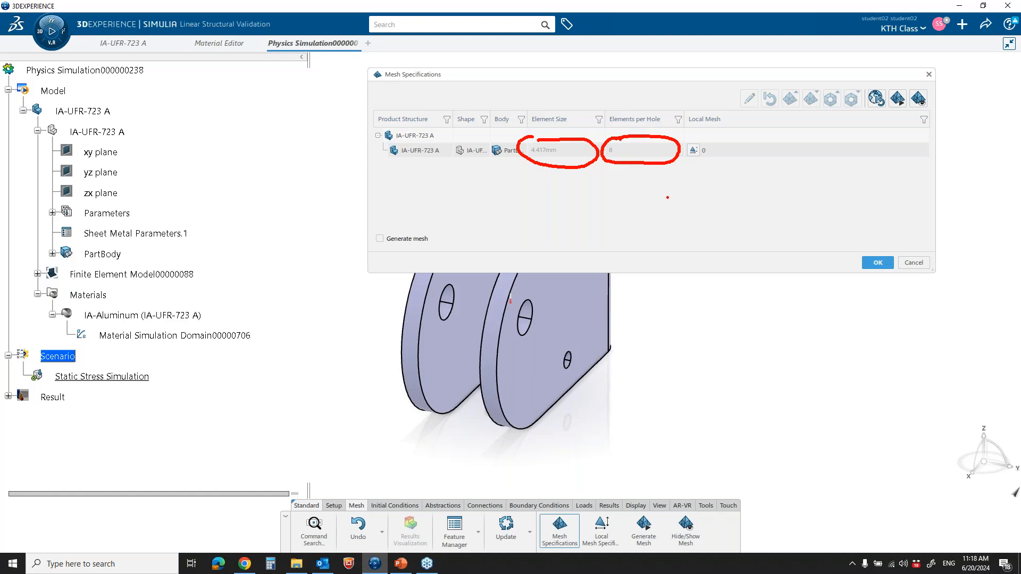
pyautogui.moveTo(710, 137)
pyautogui.mouseDown()
pyautogui.moveTo(683, 141)
pyautogui.moveTo(682, 159)
pyautogui.moveTo(718, 157)
pyautogui.moveTo(716, 141)
pyautogui.mouseUp()
pyautogui.press('Escape')
# Generate the bracket's mesh with the default specifications, accept them and hide the mesh display
pyautogui.click(897, 98)
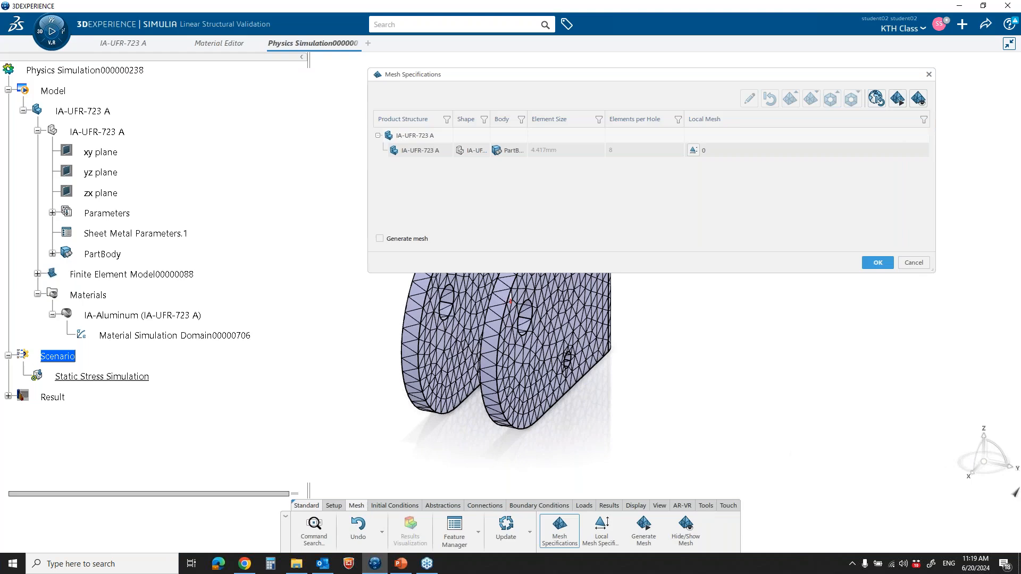
pyautogui.click(878, 262)
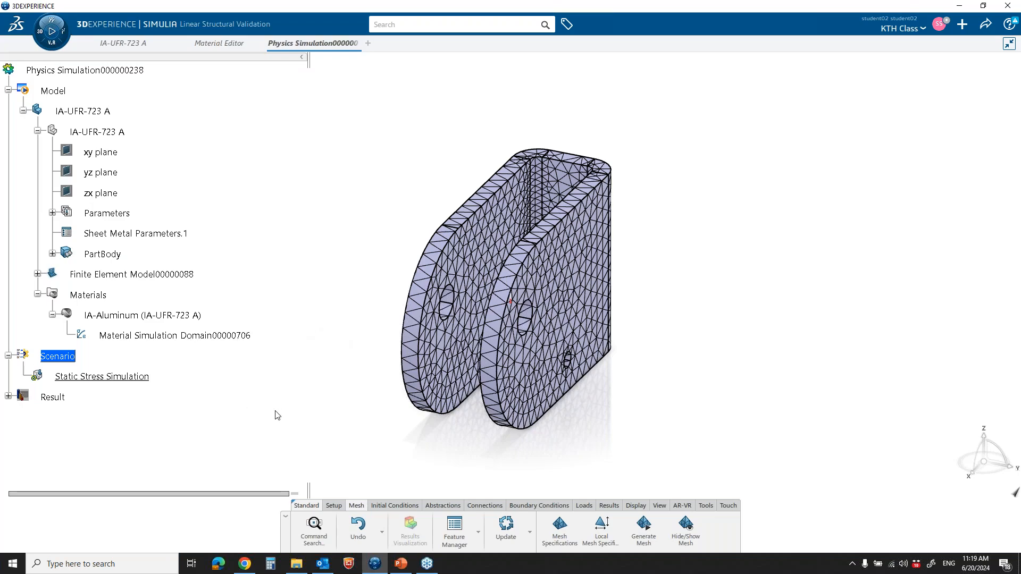
pyautogui.moveTo(619, 338); pyautogui.dragTo(659, 466, button='middle')
pyautogui.click(686, 526)
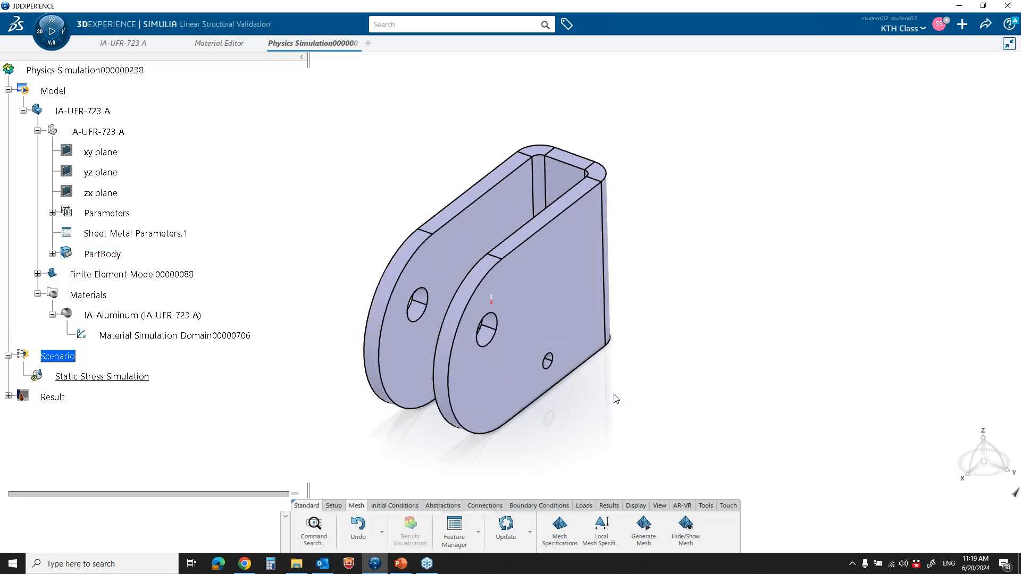
pyautogui.hotkey('ctrl', '2')
pyautogui.moveTo(407, 484)
pyautogui.mouseDown()
pyautogui.moveTo(367, 496)
pyautogui.moveTo(402, 513)
pyautogui.moveTo(617, 514)
pyautogui.moveTo(629, 502)
pyautogui.moveTo(403, 485)
pyautogui.mouseUp()
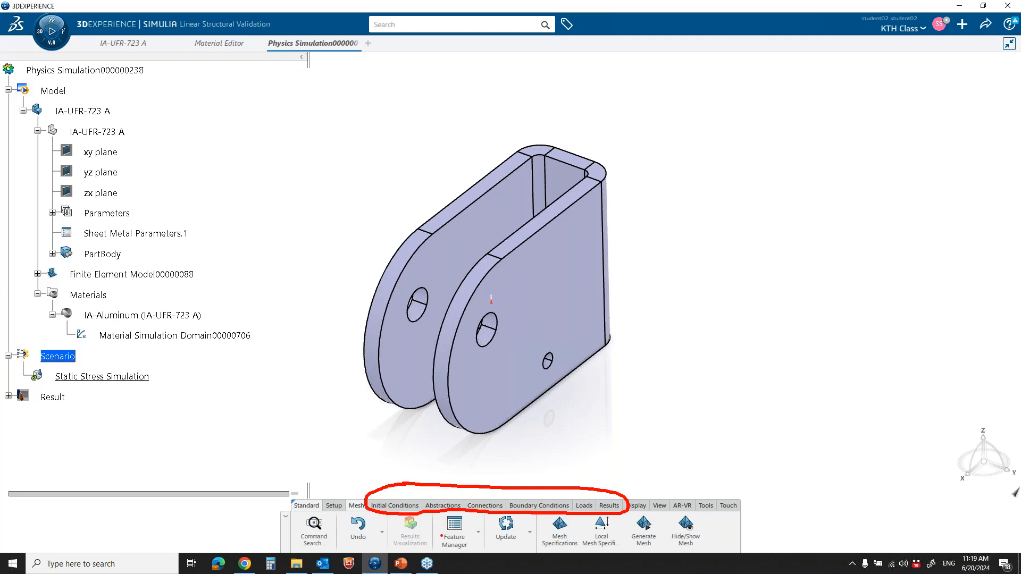
# Reopen the simulation Assistant, move it clear of the window edge, and review its Setup and Materials stages
pyautogui.click(478, 533)
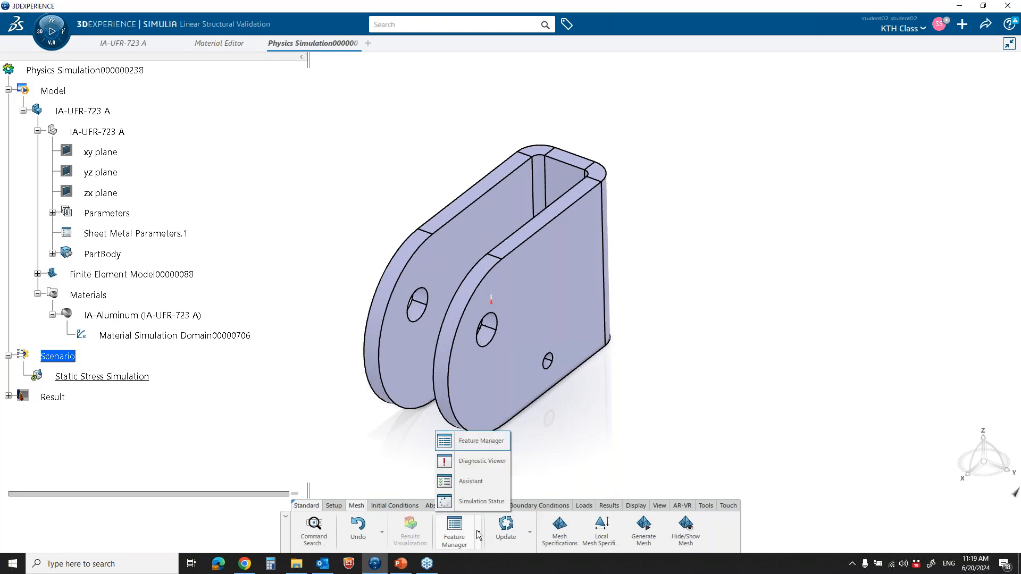
pyautogui.click(478, 482)
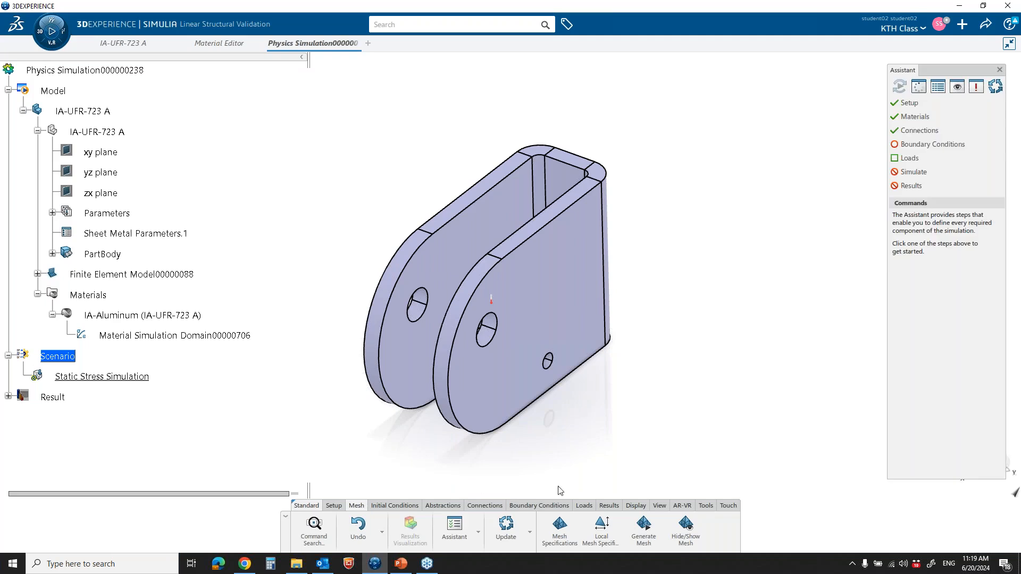
pyautogui.moveTo(952, 71); pyautogui.dragTo(924, 69)
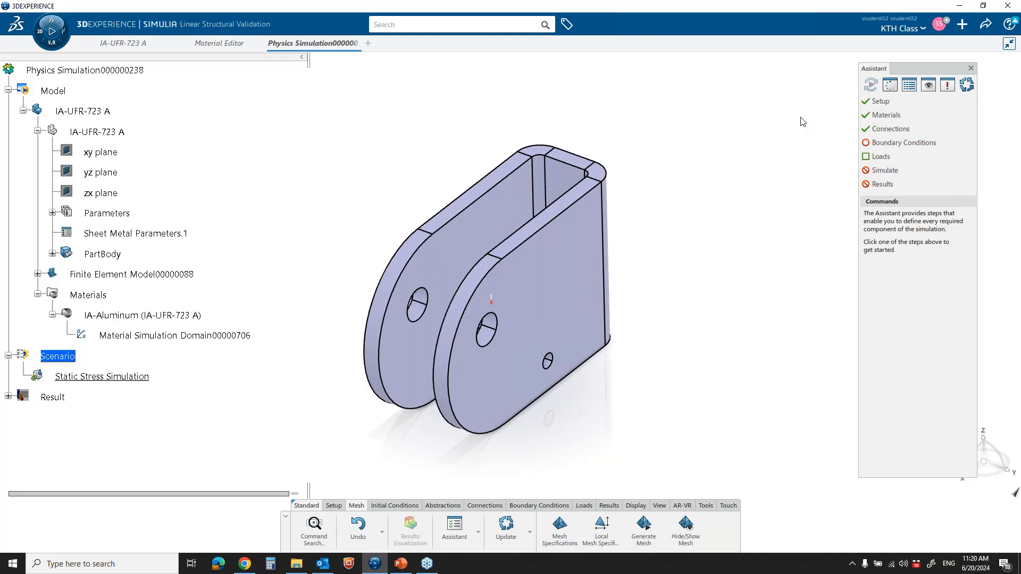
pyautogui.click(889, 102)
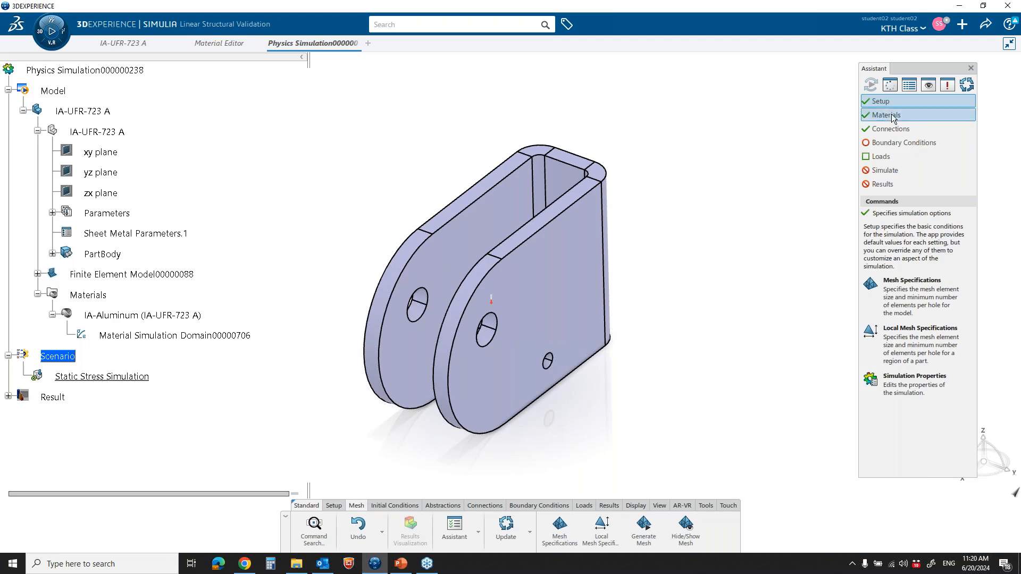
pyautogui.click(892, 116)
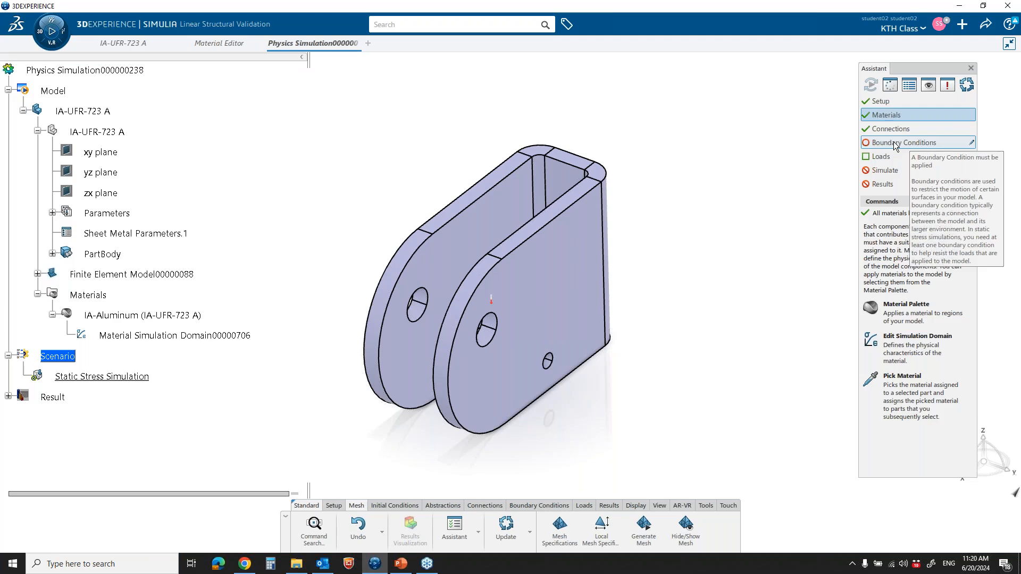
# Apply a Clamp boundary condition to the inner faces of the two holes in the bracket's back face
pyautogui.click(893, 142)
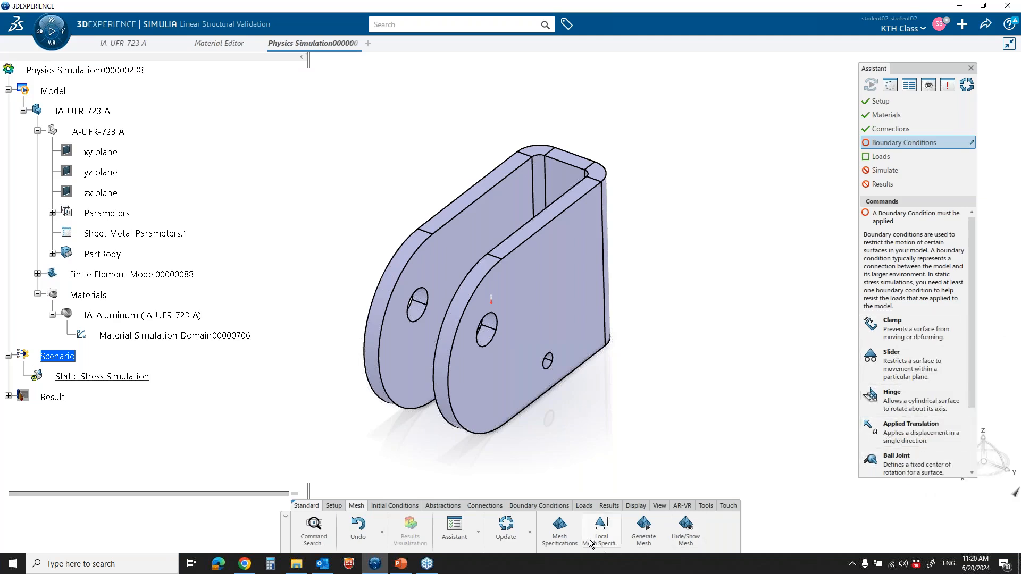
pyautogui.click(539, 505)
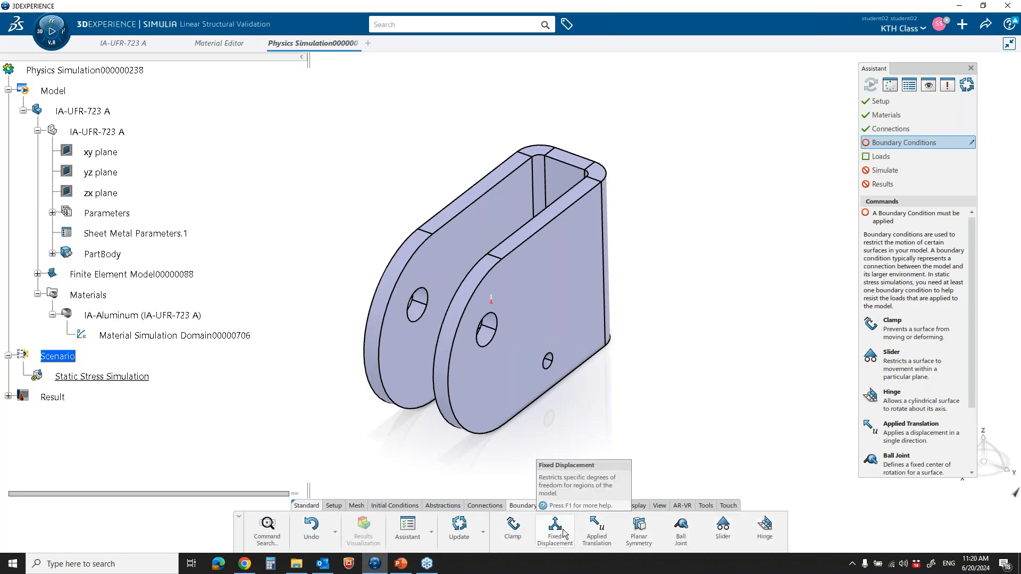
pyautogui.click(907, 332)
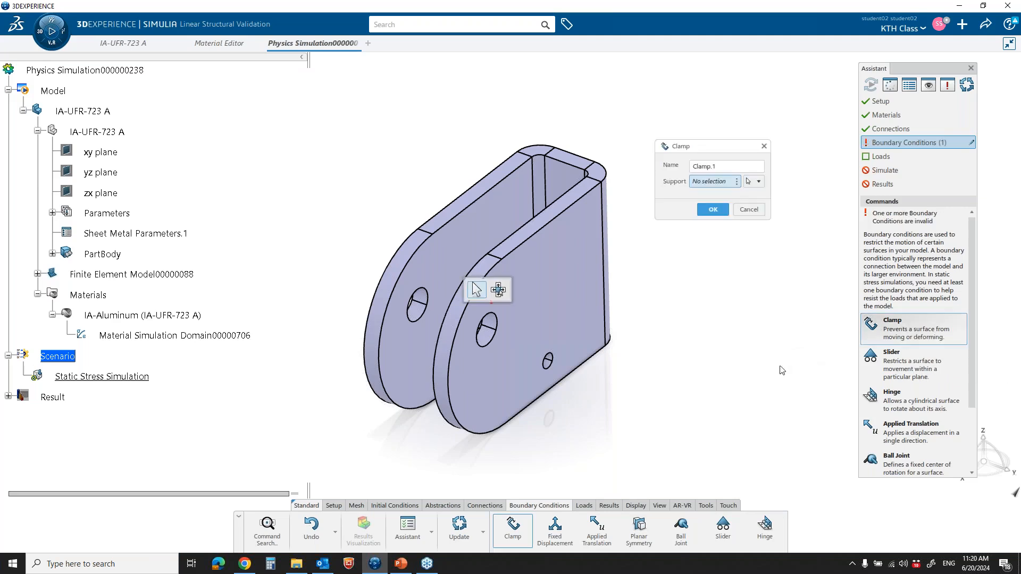
pyautogui.moveTo(686, 343); pyautogui.dragTo(405, 411, button='middle')
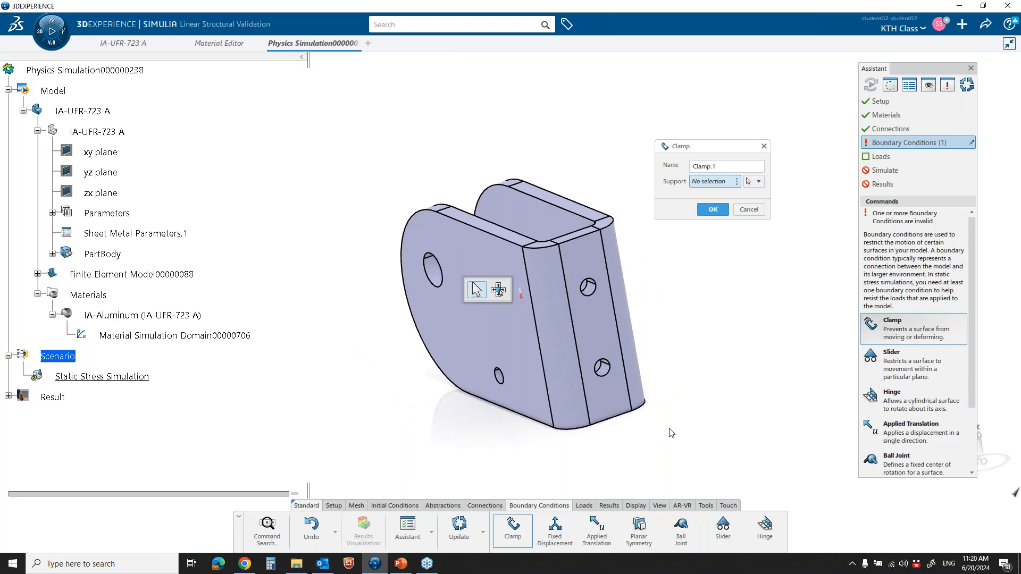
pyautogui.moveTo(670, 433); pyautogui.dragTo(703, 324, button='middle')
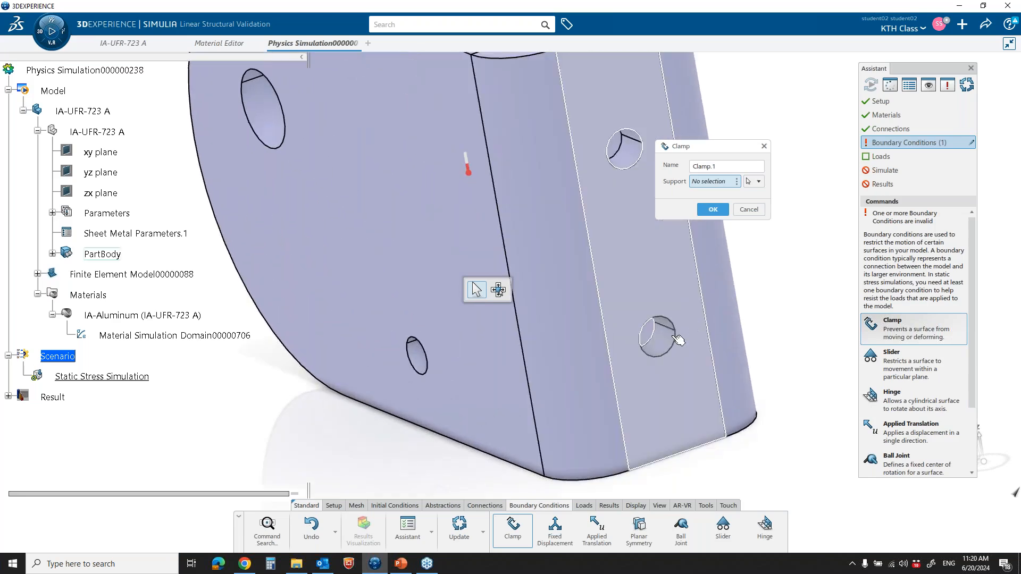
pyautogui.click(658, 336)
pyautogui.click(638, 162)
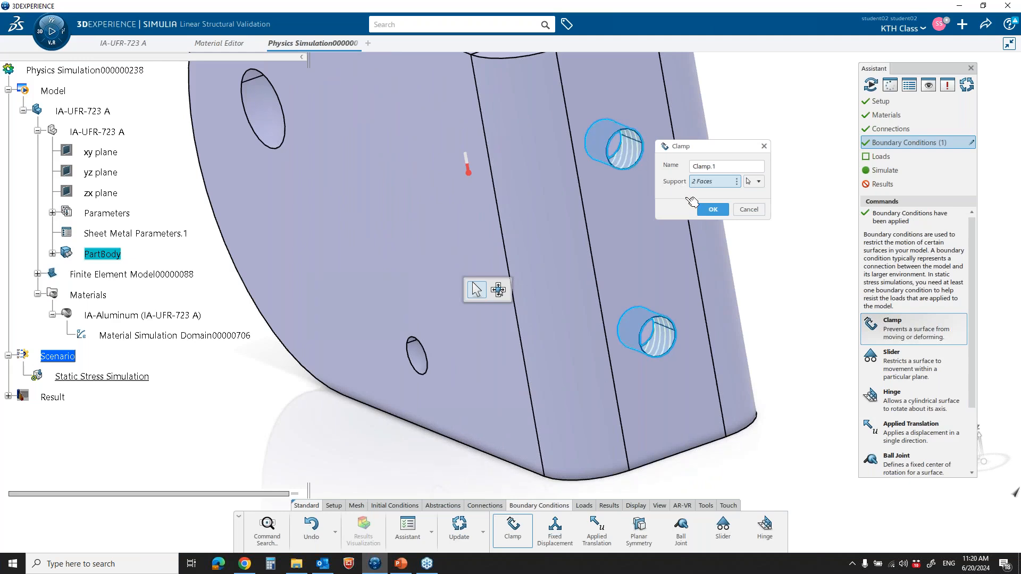
pyautogui.click(711, 210)
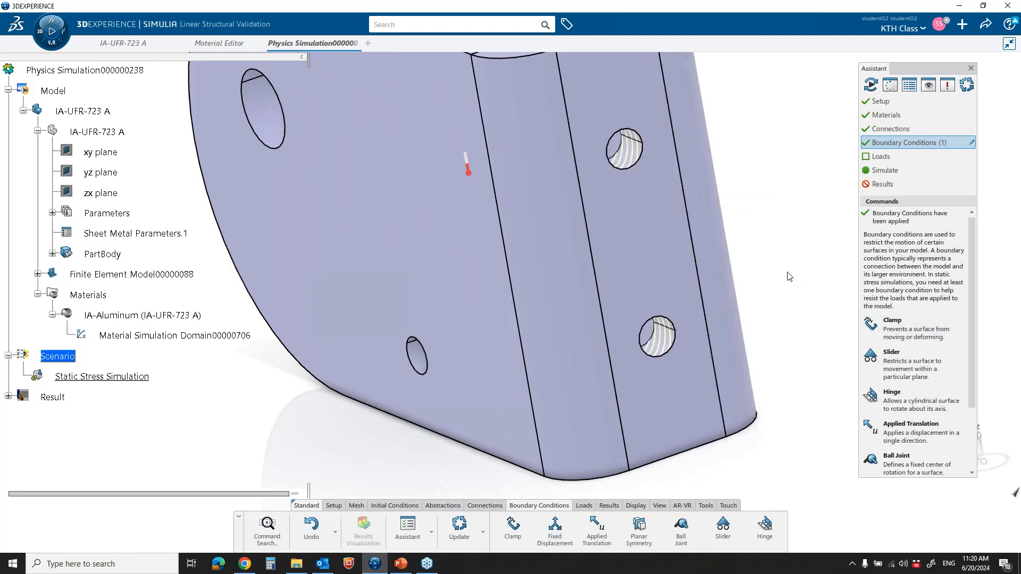
# Start a Force load on the inner faces of the large holes in both side walls and move the context toolbar clear of the bracket
pyautogui.keyDown('ctrl'); pyautogui.moveTo(814, 259); pyautogui.dragTo(778, 343, button='middle'); pyautogui.keyUp('ctrl')
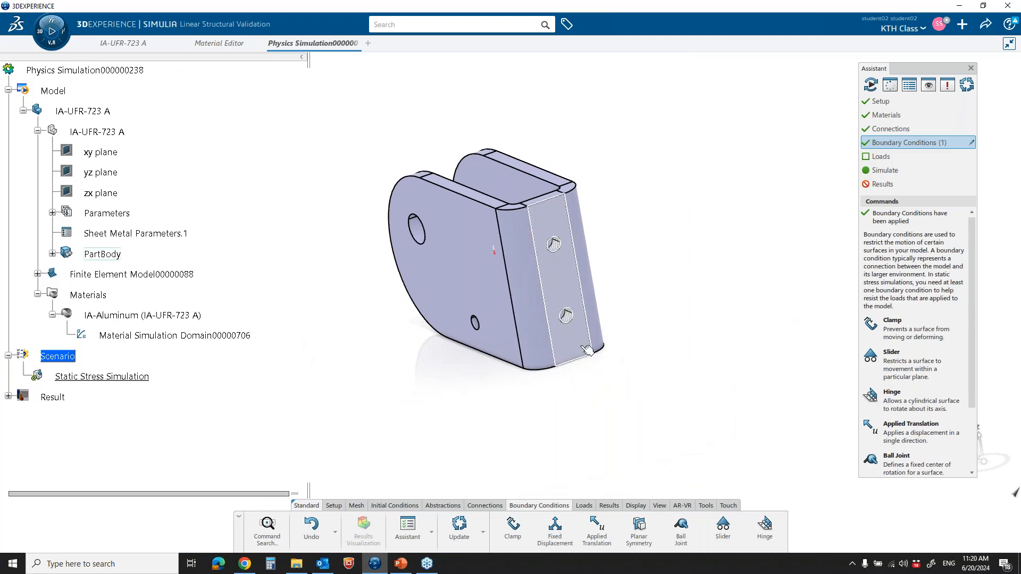
pyautogui.moveTo(585, 348); pyautogui.dragTo(745, 327, button='middle')
pyautogui.moveTo(590, 324); pyautogui.dragTo(730, 243, button='middle')
pyautogui.click(904, 155)
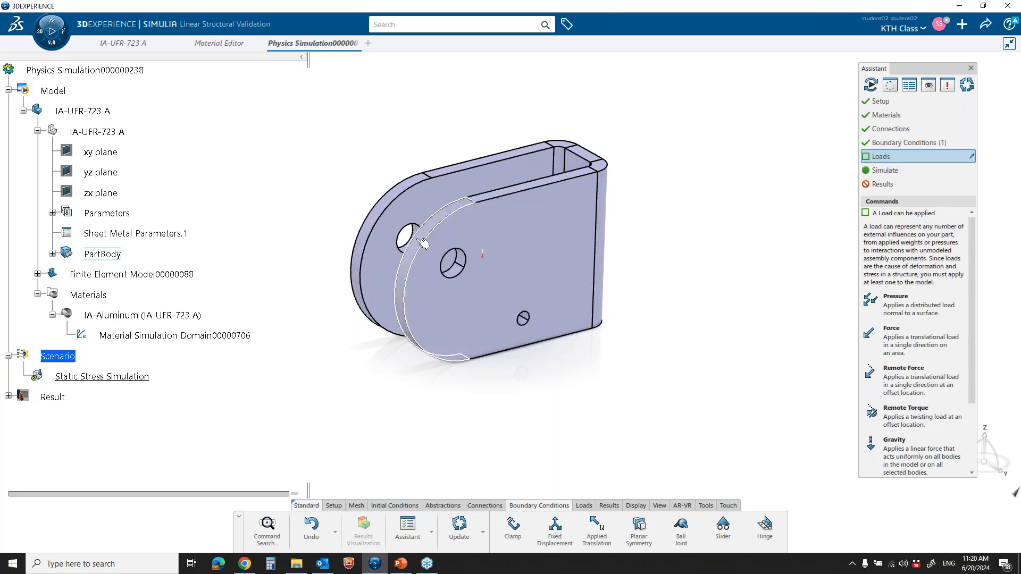
pyautogui.click(900, 342)
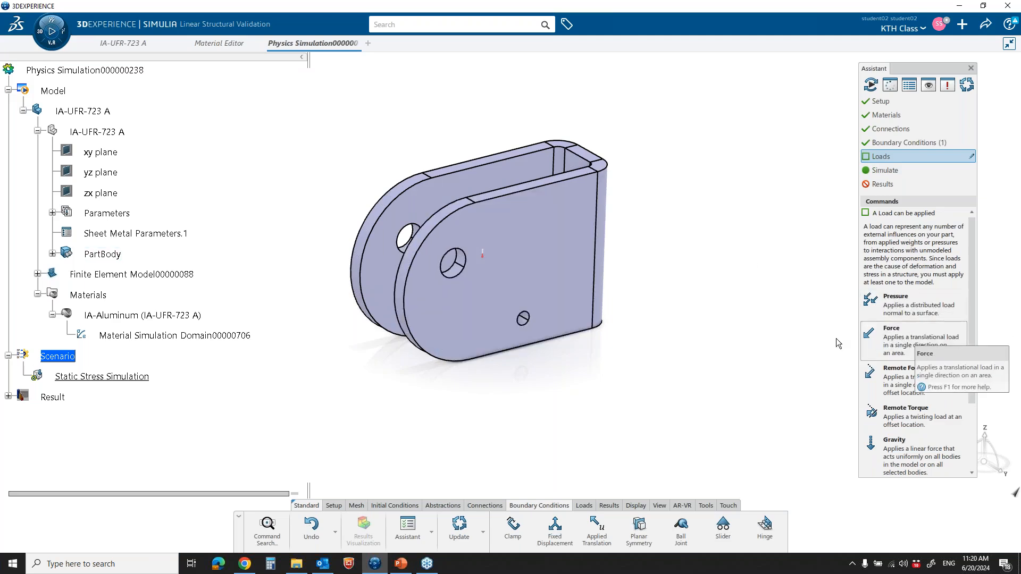
pyautogui.moveTo(655, 353); pyautogui.dragTo(664, 319, button='middle')
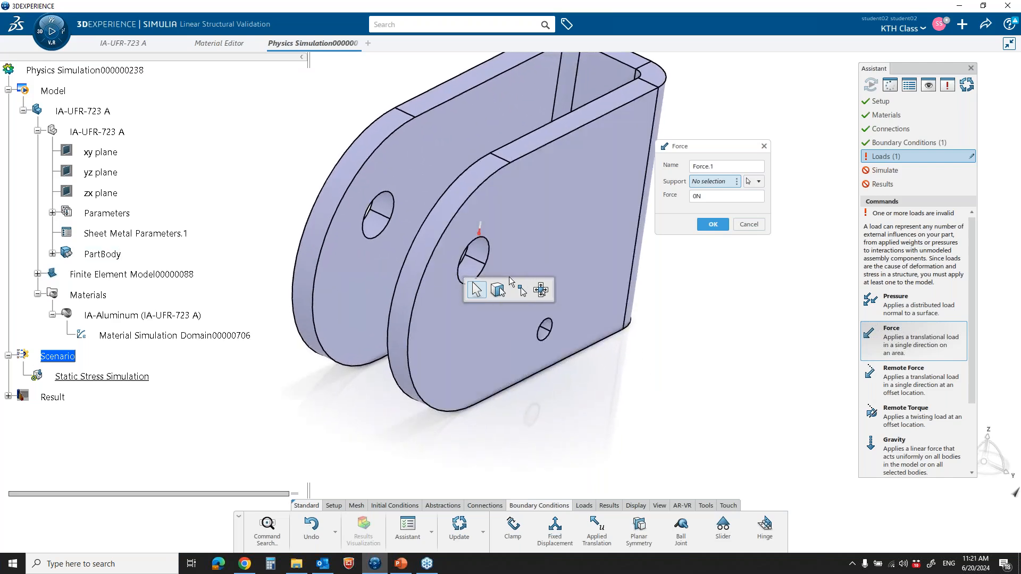
pyautogui.click(475, 266)
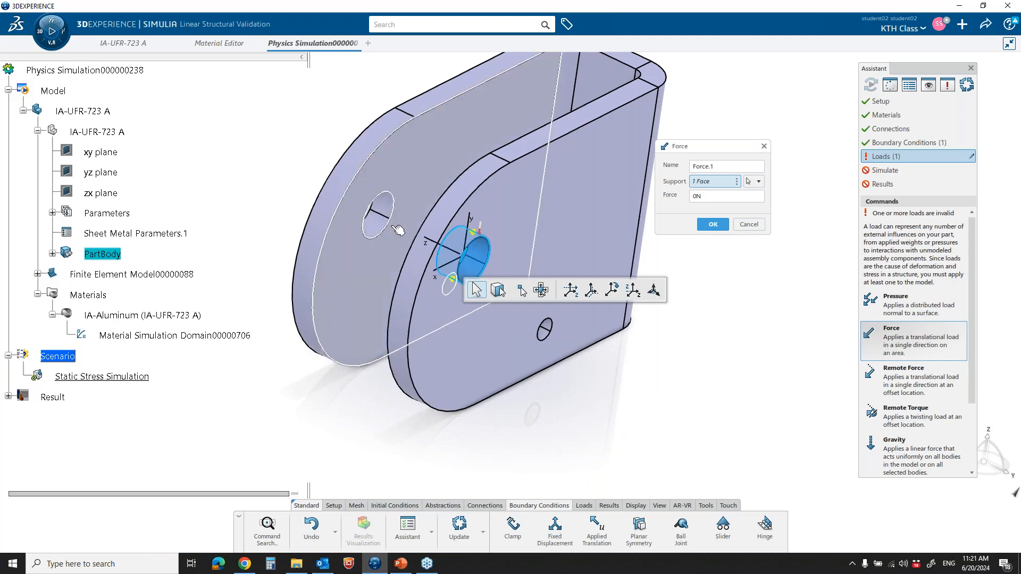
pyautogui.click(379, 213)
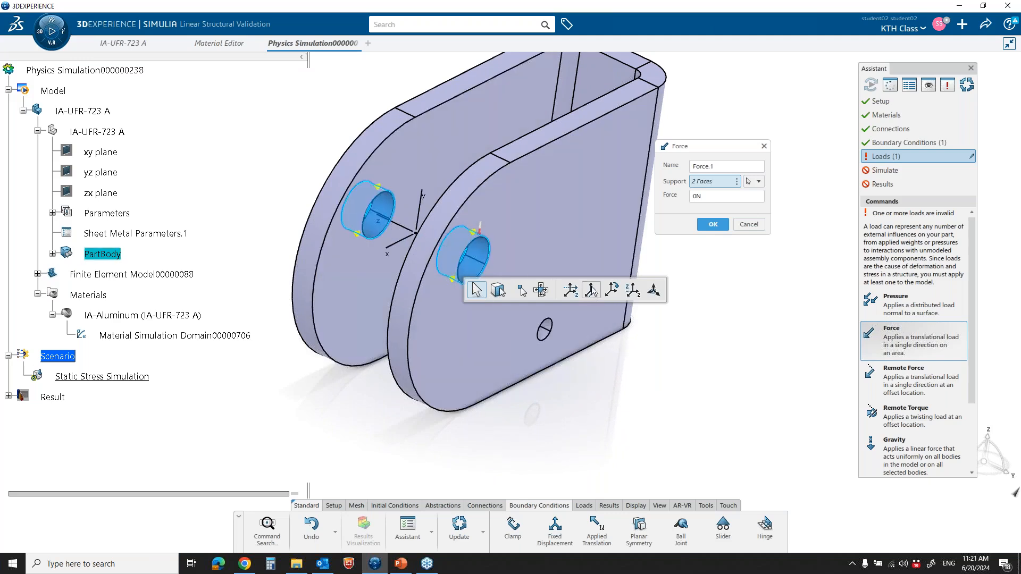
pyautogui.moveTo(574, 284); pyautogui.dragTo(724, 285)
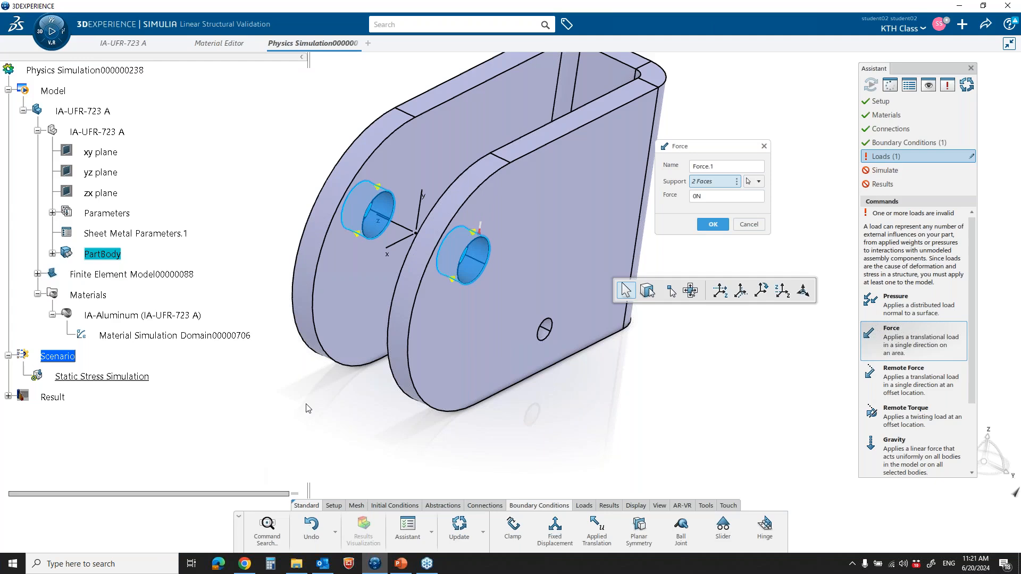
pyautogui.moveTo(378, 212)
pyautogui.mouseDown()
pyautogui.moveTo(358, 222)
pyautogui.moveTo(398, 258)
pyautogui.moveTo(430, 190)
pyautogui.moveTo(366, 215)
pyautogui.moveTo(378, 230)
pyautogui.moveTo(392, 217)
pyautogui.mouseUp()
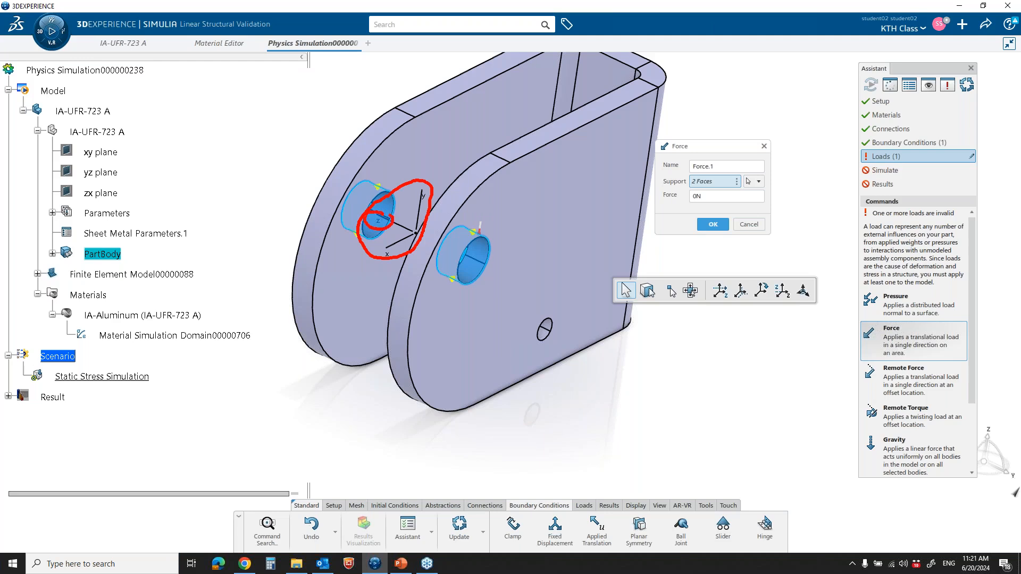
pyautogui.moveTo(469, 267)
pyautogui.mouseDown()
pyautogui.moveTo(470, 330)
pyautogui.moveTo(484, 309)
pyautogui.mouseUp()
pyautogui.moveTo(373, 223)
pyautogui.mouseDown()
pyautogui.moveTo(373, 285)
pyautogui.moveTo(384, 284)
pyautogui.mouseUp()
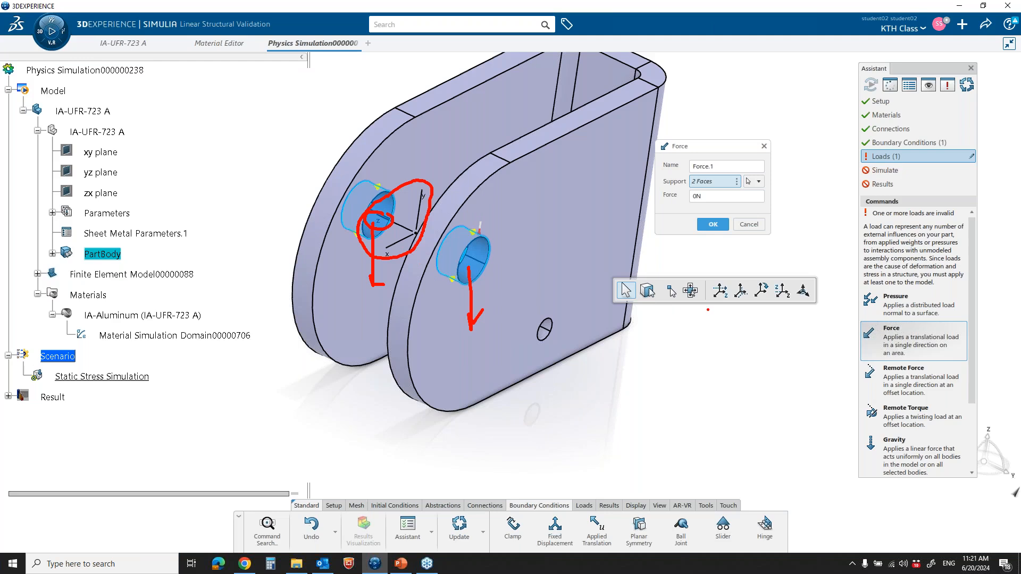
pyautogui.moveTo(708, 309); pyautogui.dragTo(817, 309)
pyautogui.press('Escape')
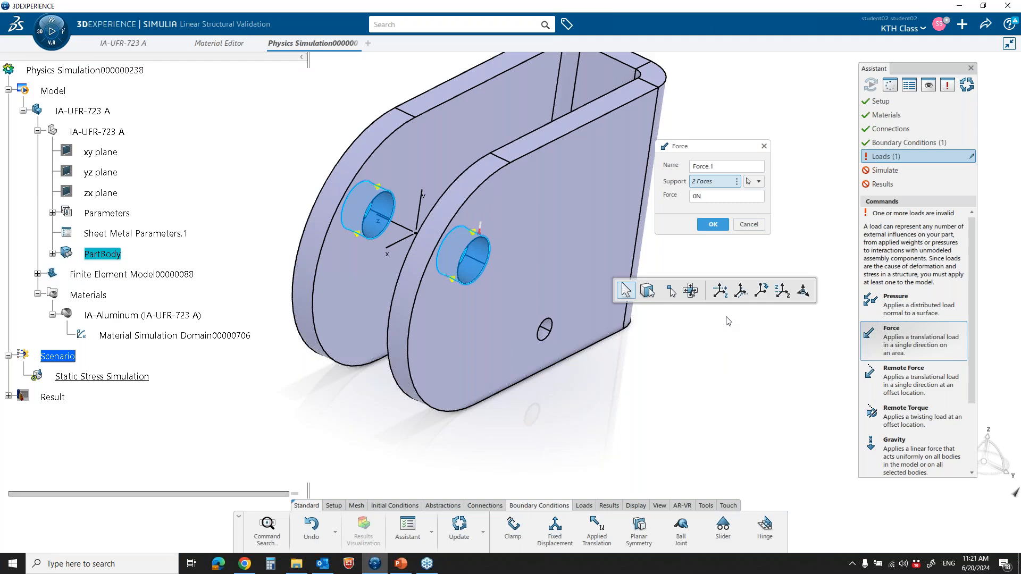
# Align the force's triad with the global axis system, set the force to -500 N and accept the load
pyautogui.click(741, 291)
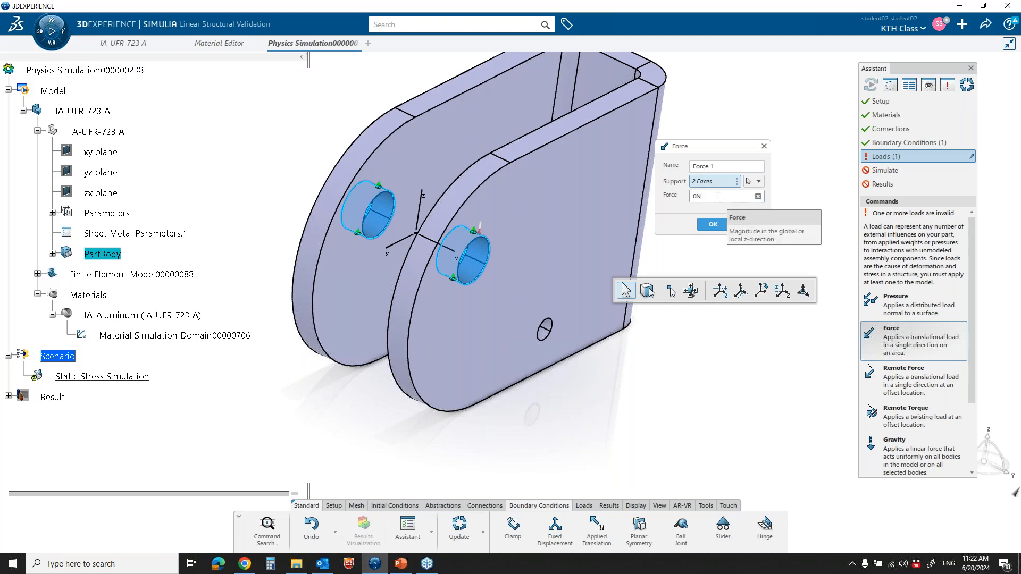
pyautogui.click(694, 196)
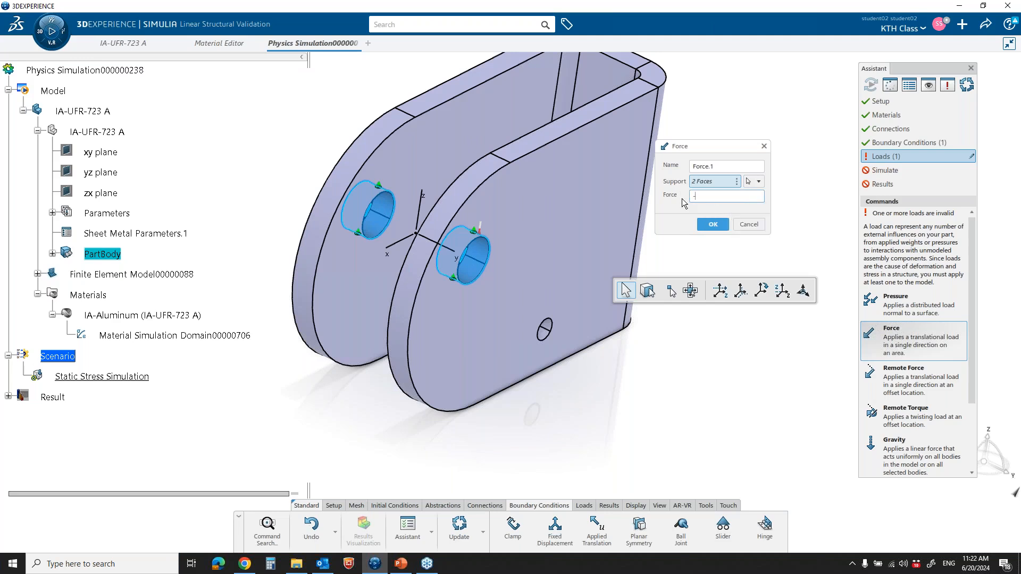
pyautogui.click(712, 225)
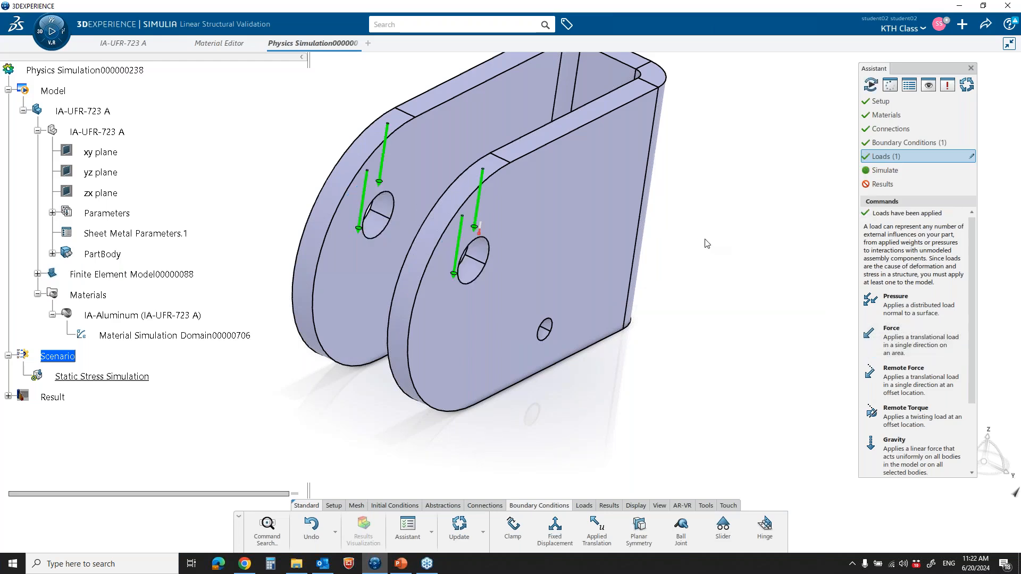
# Collapse the bracket's branch in the specification tree, then open the Feature Manager and move it off the Assistant
pyautogui.moveTo(694, 240); pyautogui.dragTo(657, 282, button='middle')
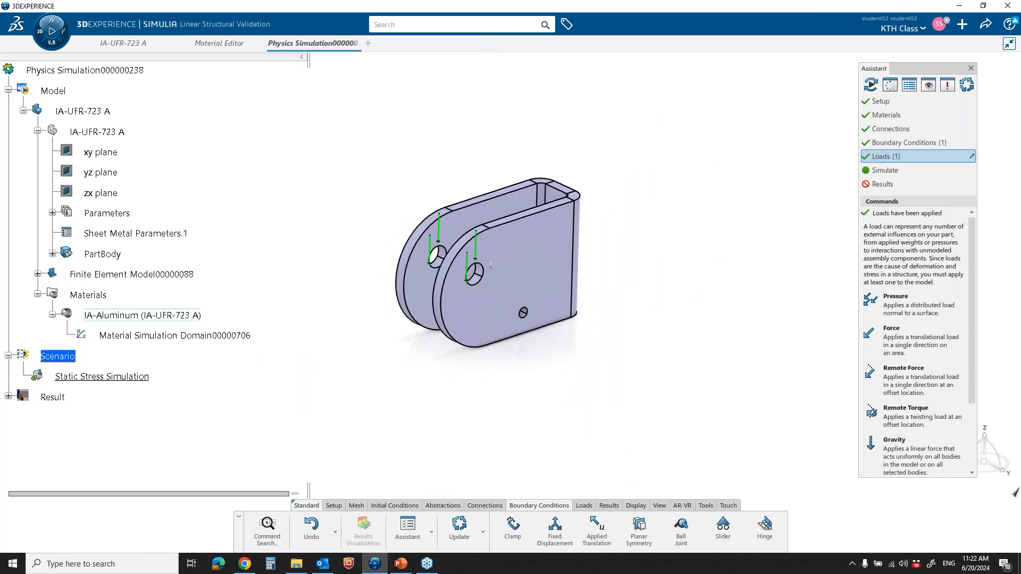
pyautogui.click(23, 111)
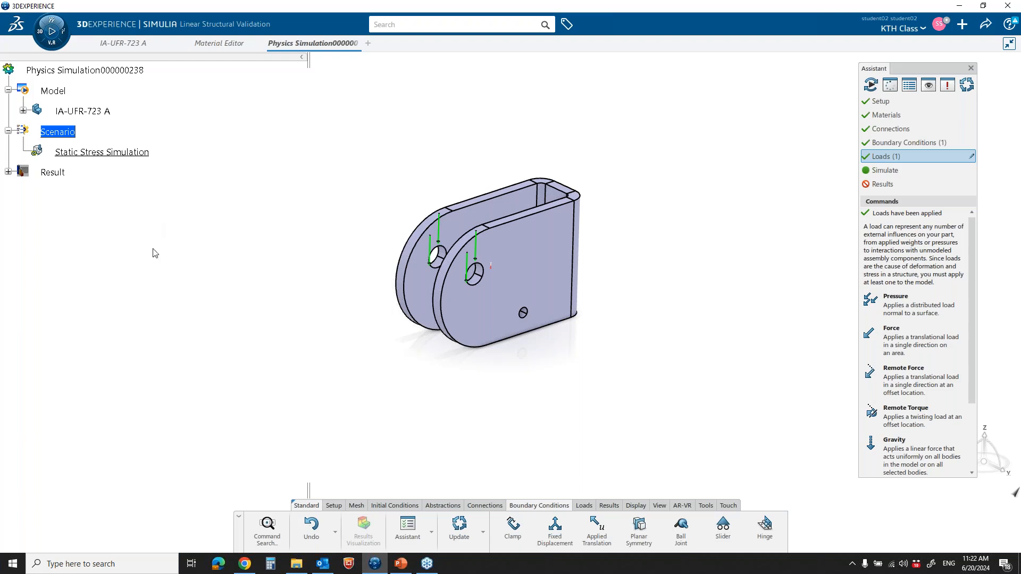
pyautogui.click(432, 533)
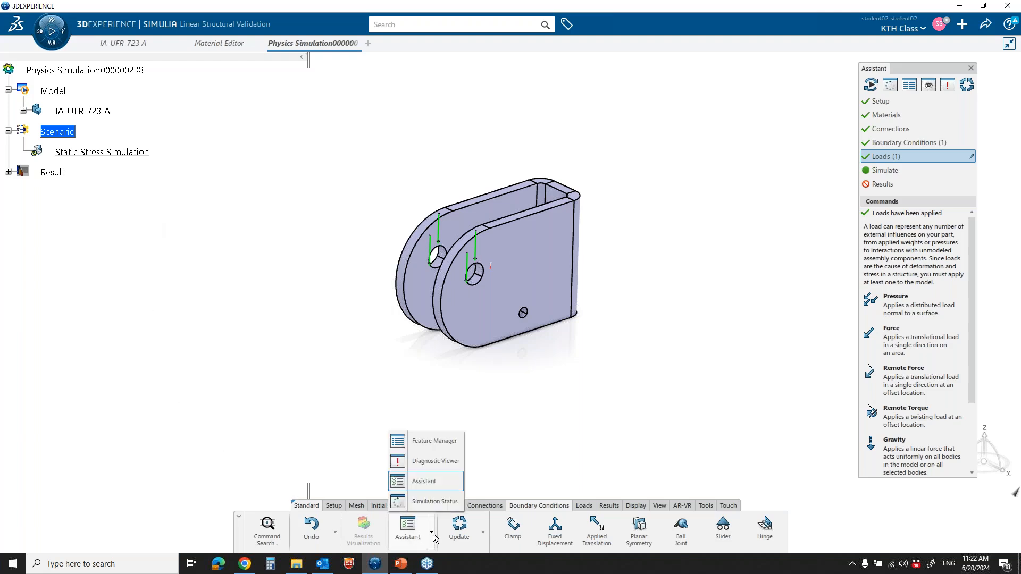
pyautogui.click(434, 443)
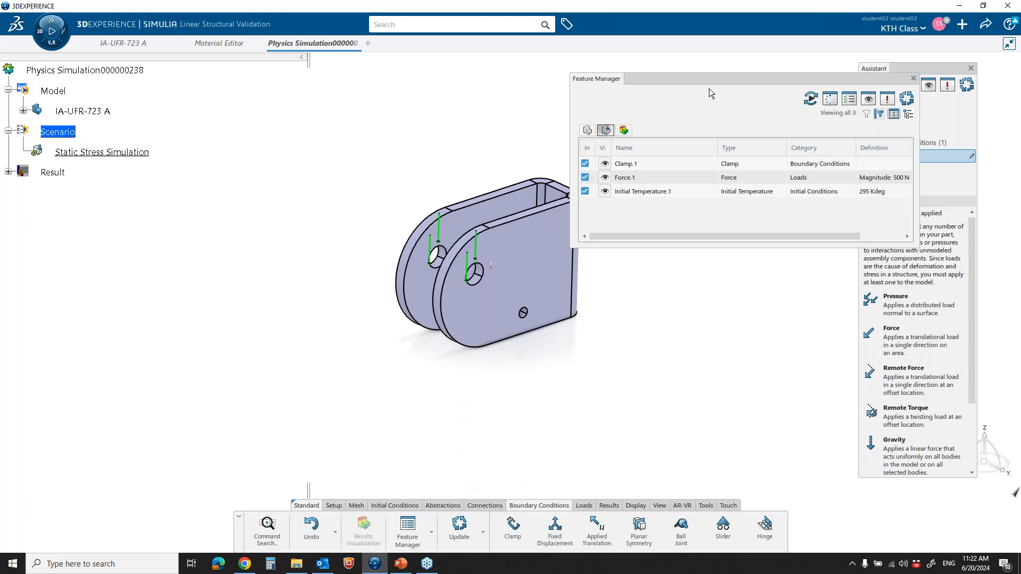
pyautogui.moveTo(716, 78); pyautogui.dragTo(607, 72)
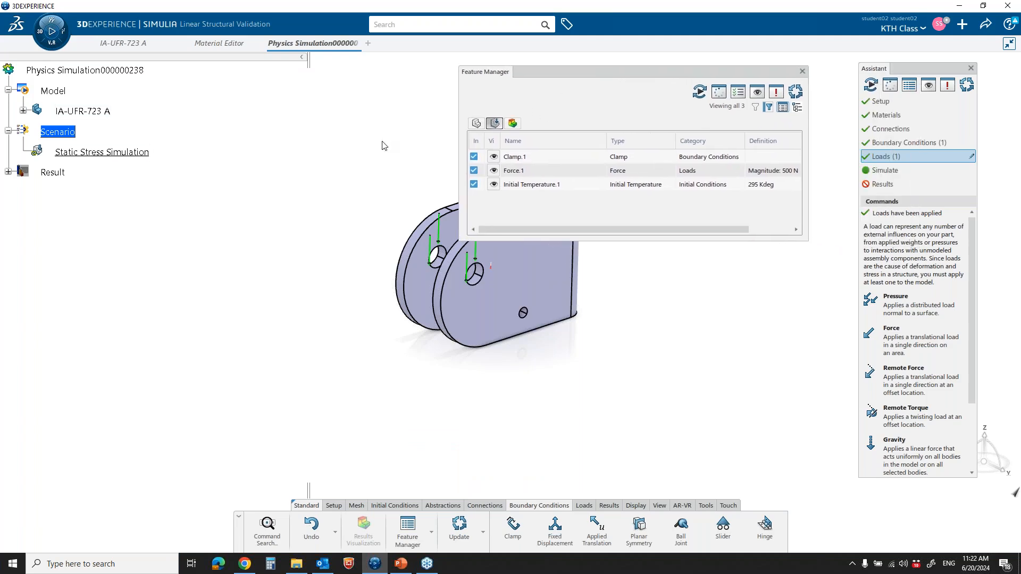
# Open Force.1 for editing from the Feature Manager, review its definition and close it without changes
pyautogui.rightClick(525, 171)
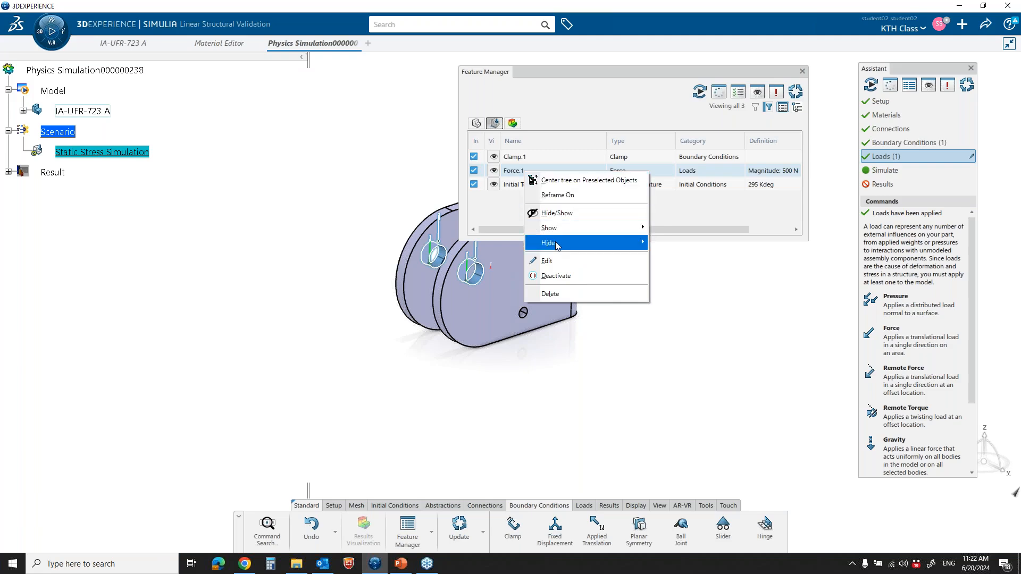
pyautogui.click(555, 260)
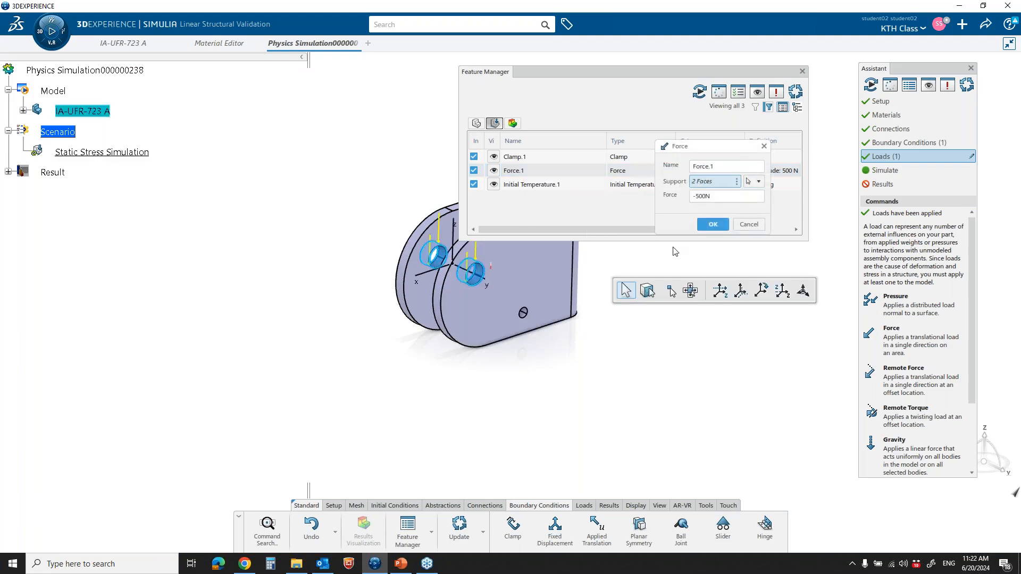
pyautogui.moveTo(728, 141); pyautogui.dragTo(529, 200)
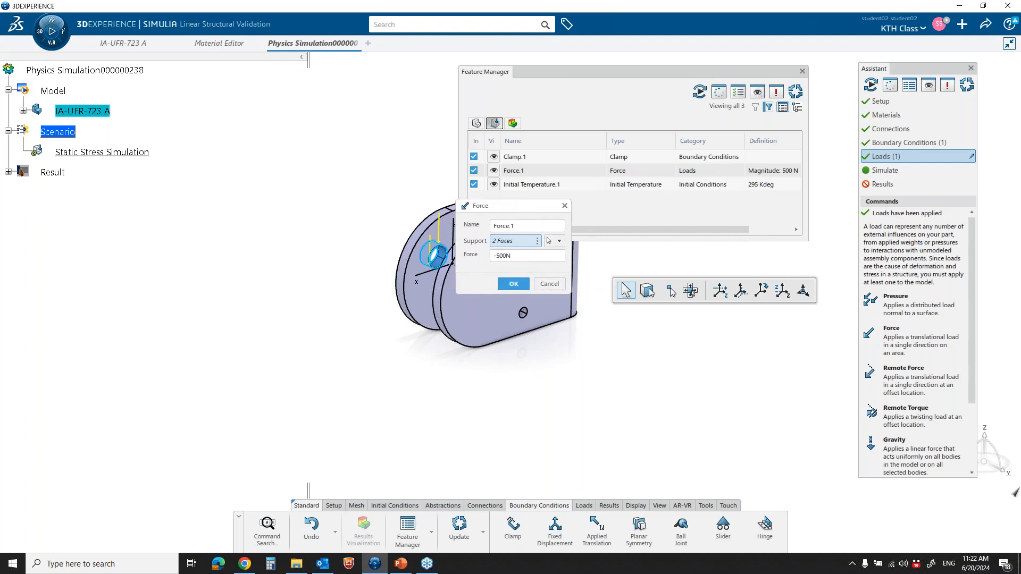
pyautogui.click(551, 285)
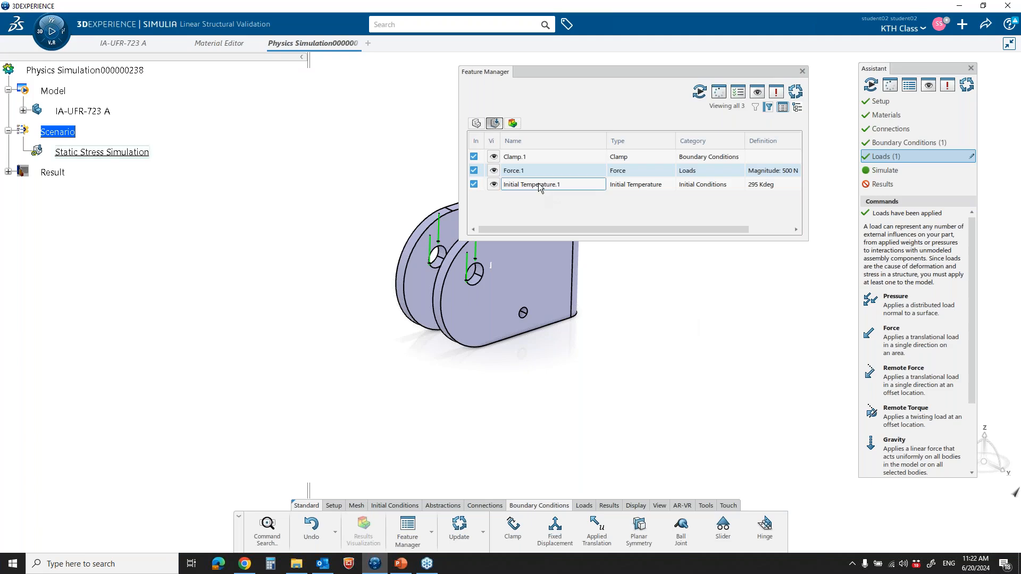
# Deactivate Initial Temperature.1 in the Feature Manager and close the manager
pyautogui.moveTo(581, 79); pyautogui.dragTo(577, 67)
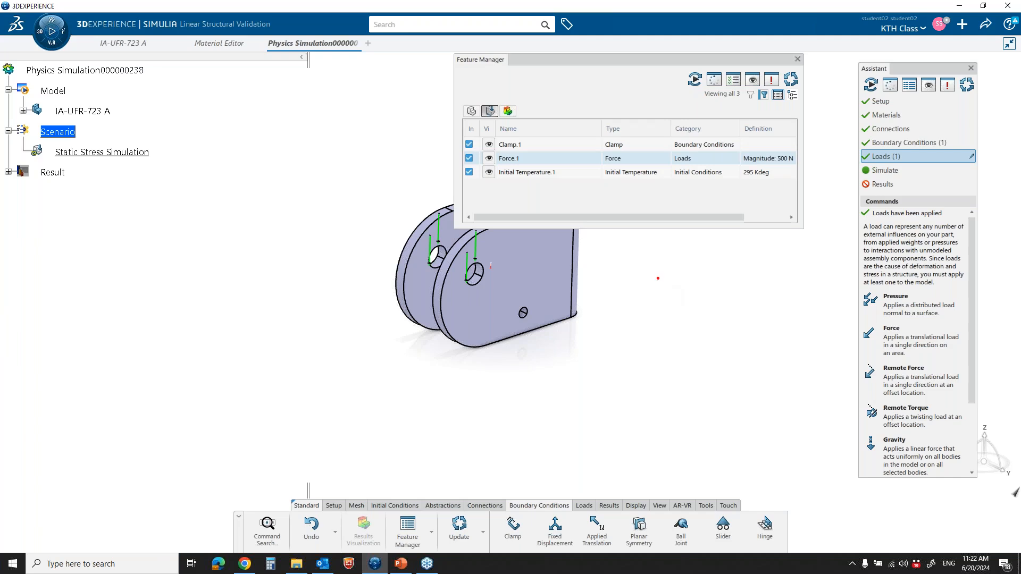
pyautogui.moveTo(485, 260)
pyautogui.mouseDown()
pyautogui.moveTo(490, 274)
pyautogui.moveTo(498, 254)
pyautogui.moveTo(483, 258)
pyautogui.mouseUp()
pyautogui.press('Escape')
pyautogui.click(469, 173)
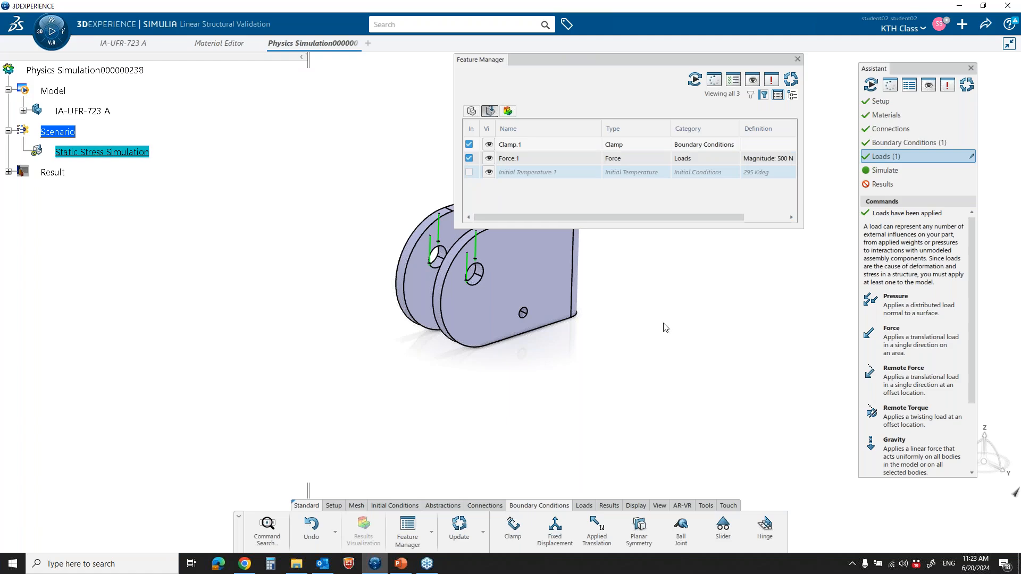
pyautogui.click(797, 59)
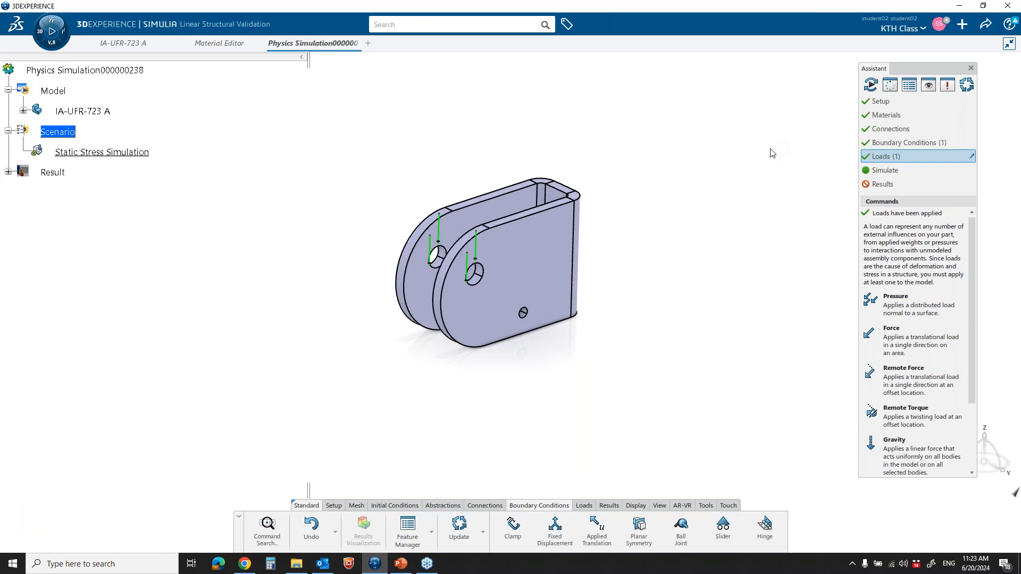
# Run the Static Stress Simulation with the Local interactive location and 4 cores, closing the status report once it completes
pyautogui.click(888, 171)
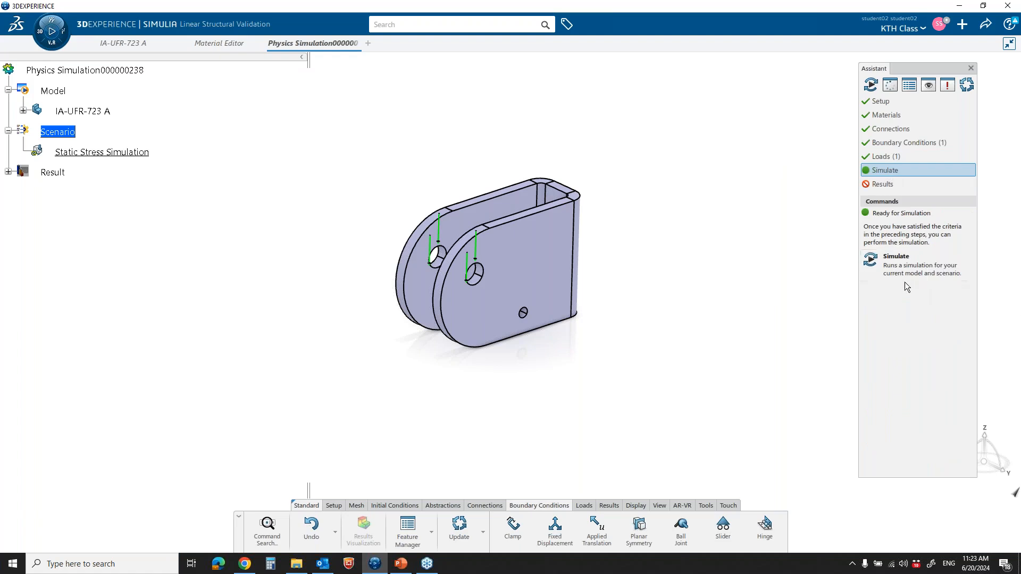
pyautogui.click(904, 266)
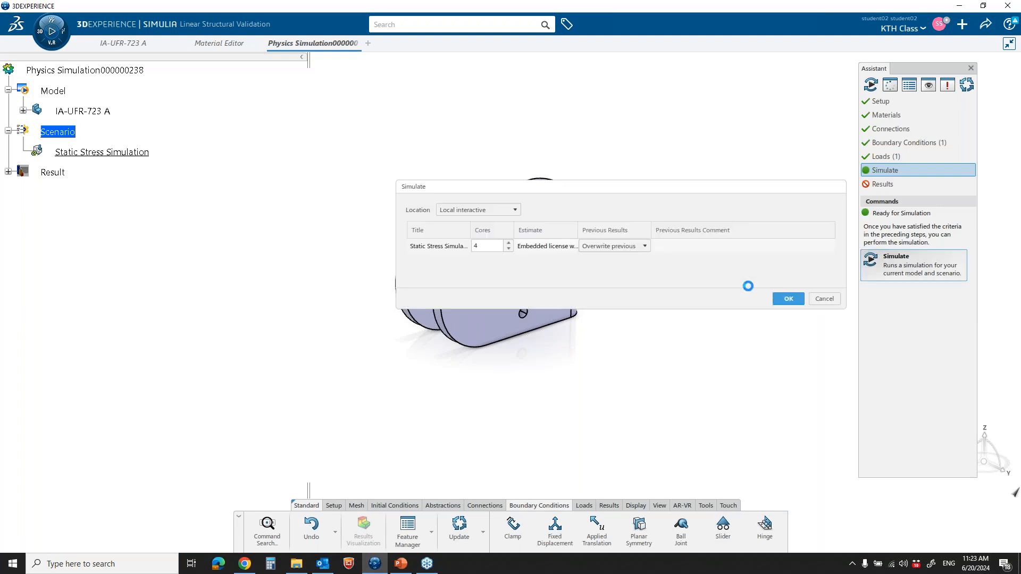
pyautogui.moveTo(691, 186); pyautogui.dragTo(550, 122)
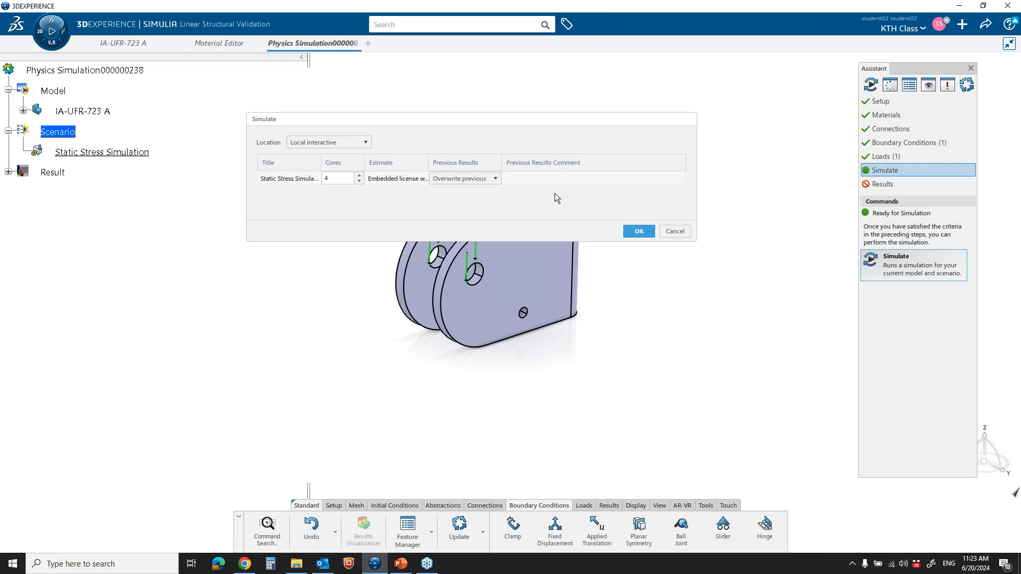
pyautogui.click(639, 232)
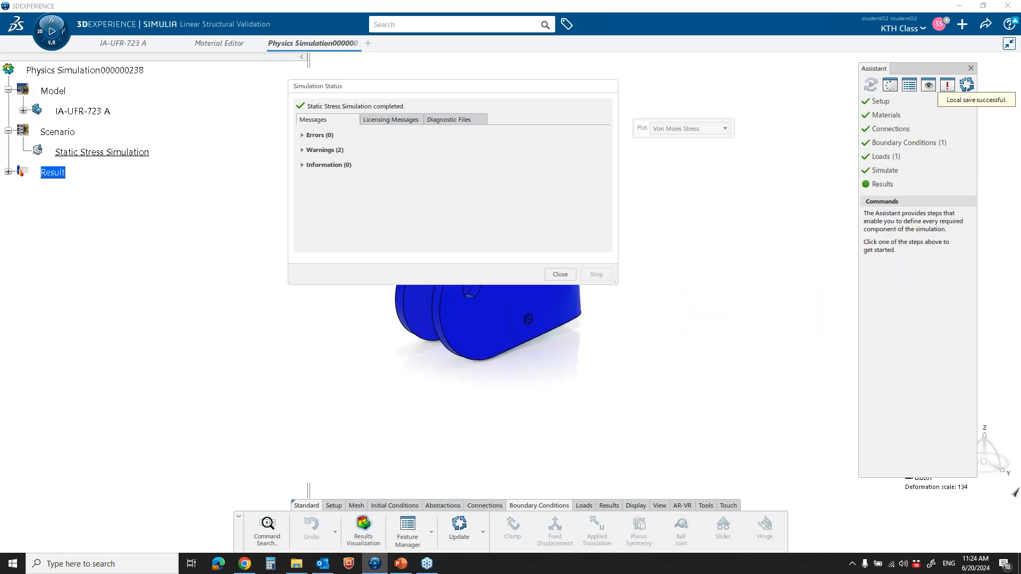
pyautogui.click(560, 274)
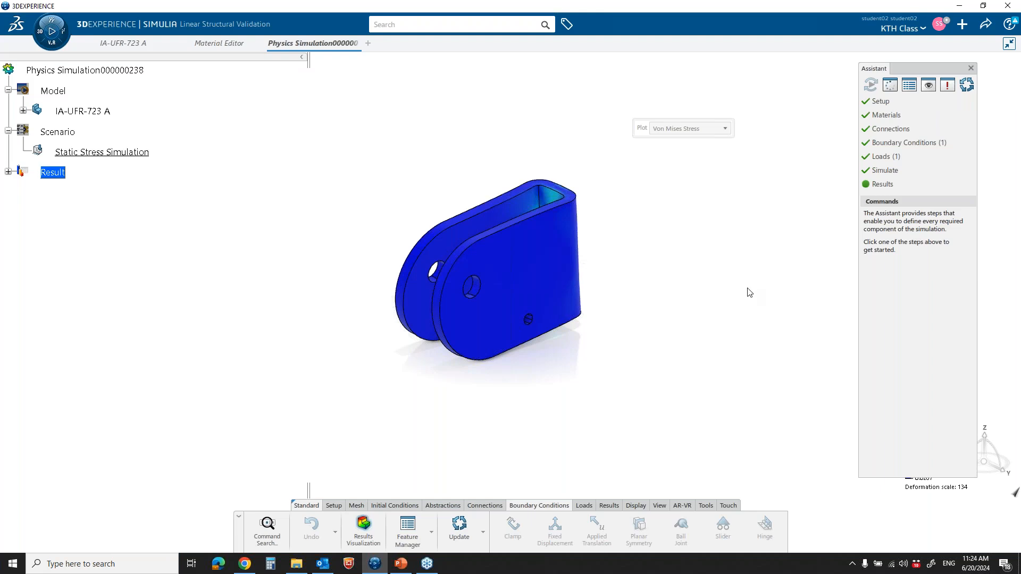
# Move the plot selector away from the bracket, switch the results plot to Deformation and view the deformed shape
pyautogui.moveTo(642, 129); pyautogui.dragTo(611, 110)
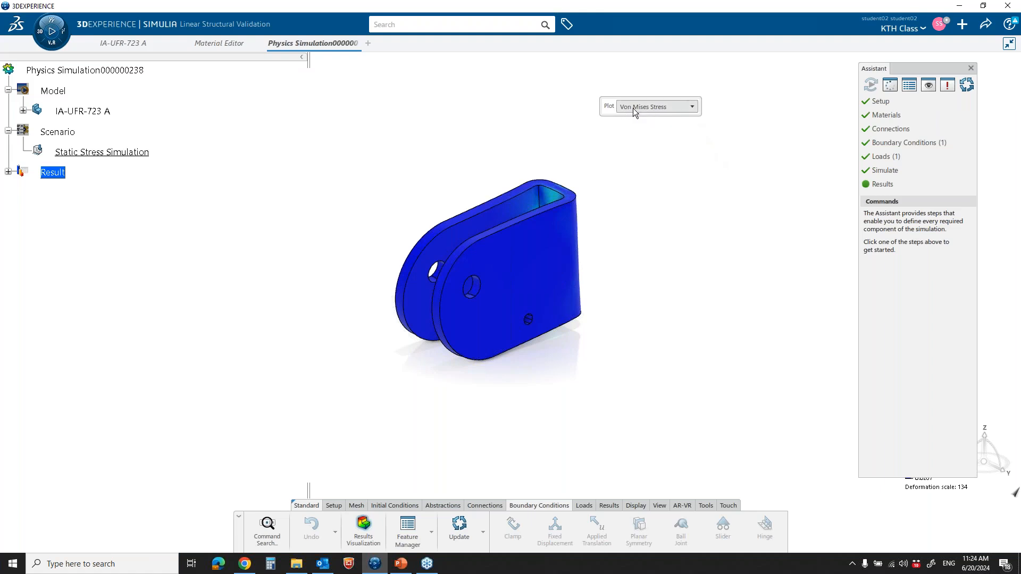
pyautogui.click(693, 107)
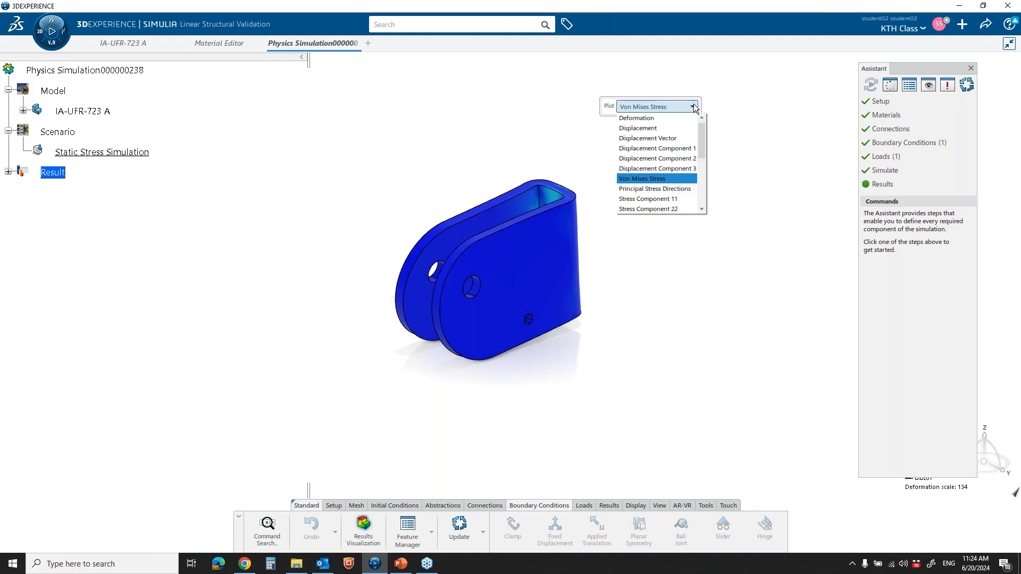
pyautogui.click(667, 117)
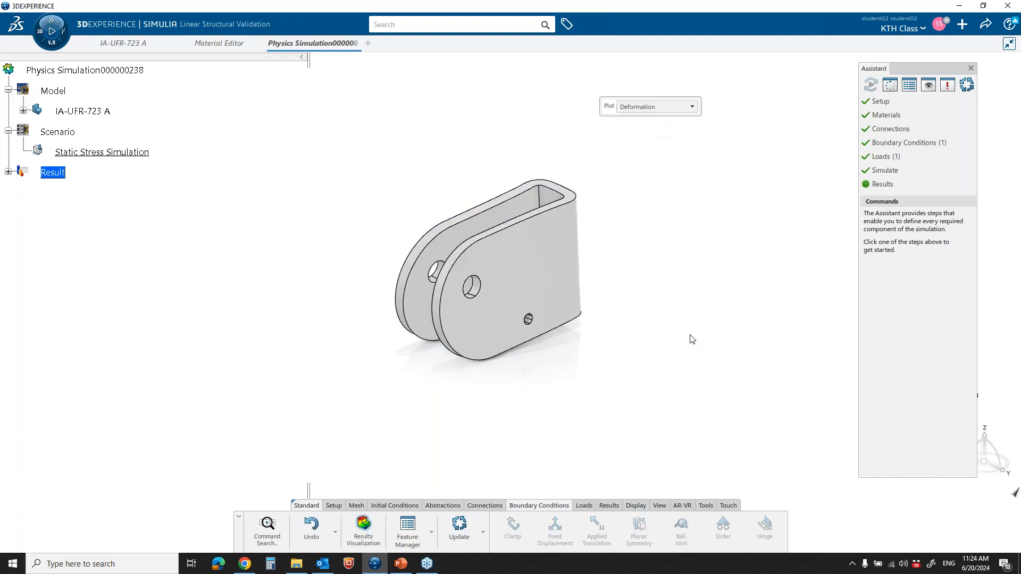
pyautogui.moveTo(559, 377); pyautogui.dragTo(519, 317, button='middle')
pyautogui.moveTo(637, 352); pyautogui.dragTo(645, 329, button='middle')
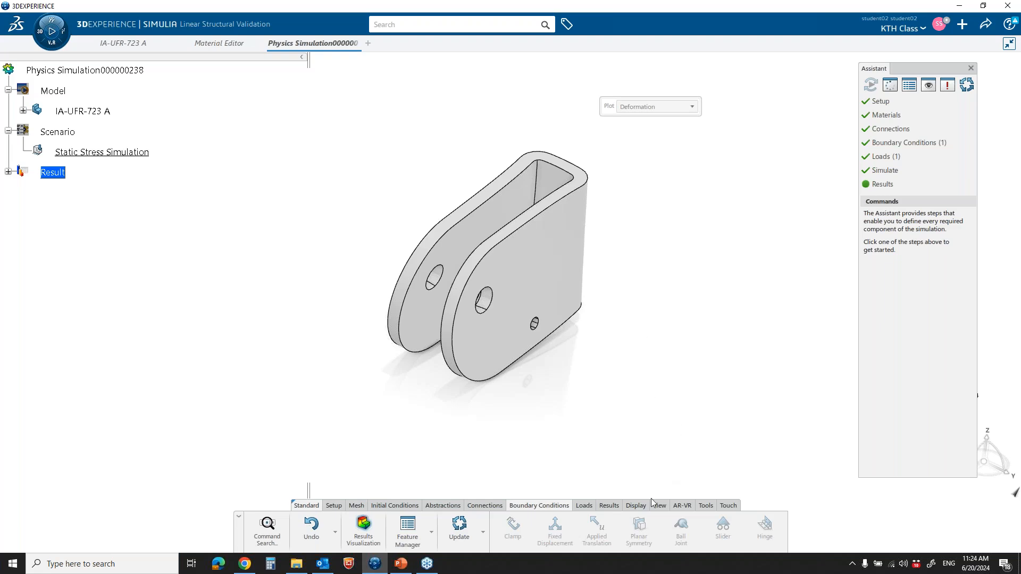
# Show the original model geometry together with the deformation plot through Rendering Settings, and close the Assistant
pyautogui.click(637, 505)
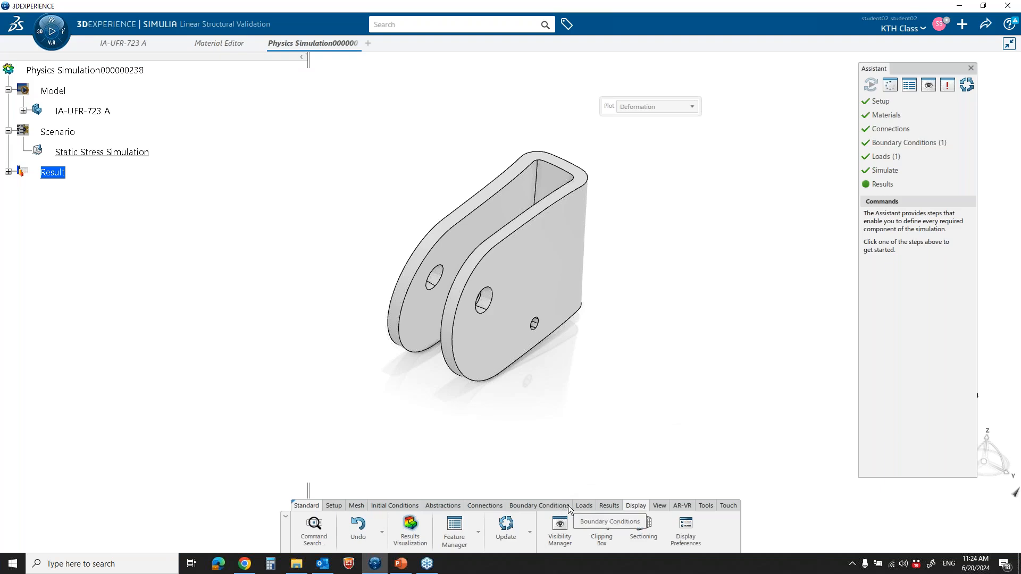
pyautogui.click(661, 505)
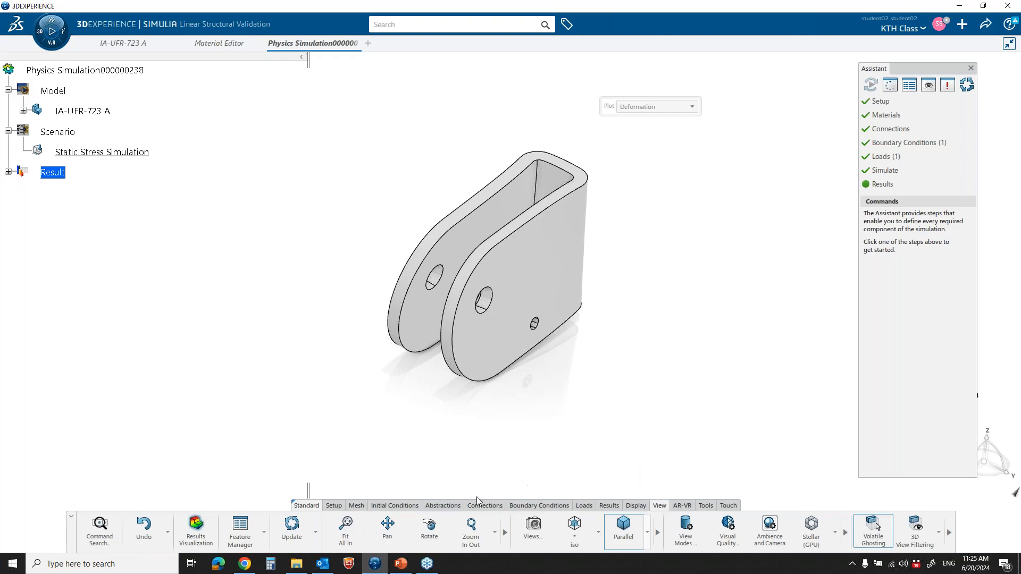
pyautogui.click(609, 506)
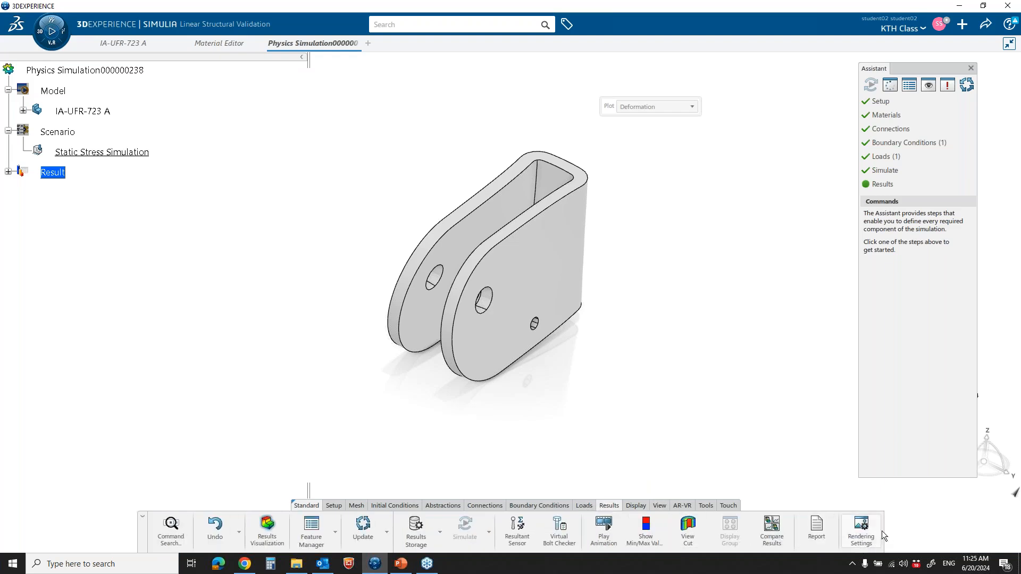
pyautogui.click(863, 529)
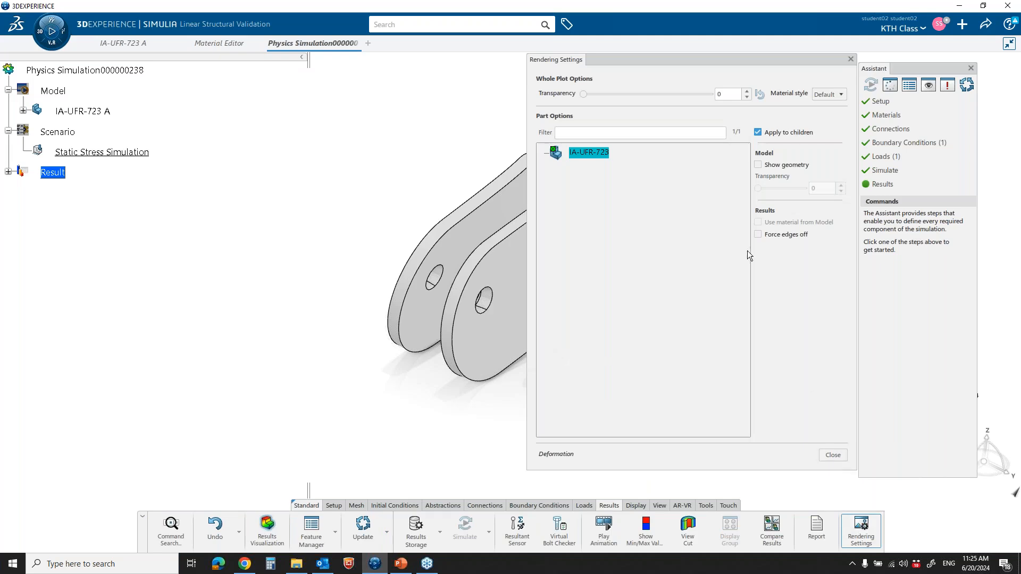
pyautogui.click(758, 165)
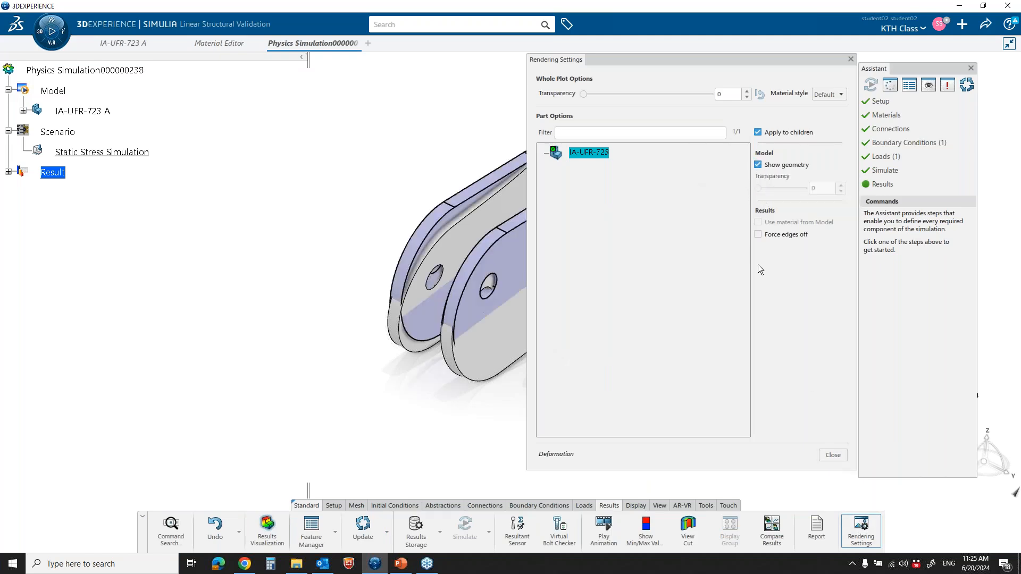
pyautogui.click(832, 455)
pyautogui.click(972, 69)
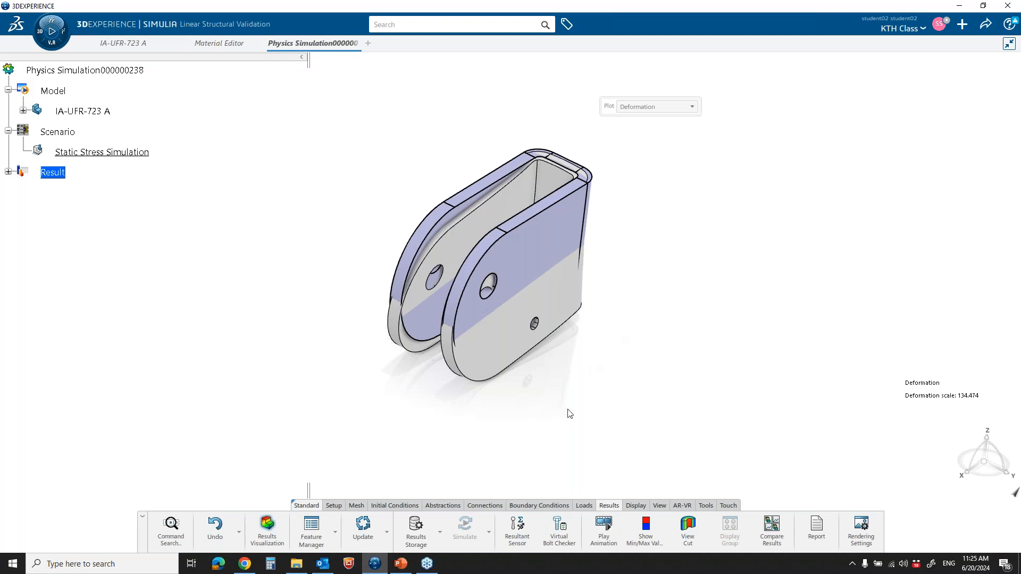
# Play the deformation animation, set its time control to Speed at 4x, and exit the player
pyautogui.click(608, 526)
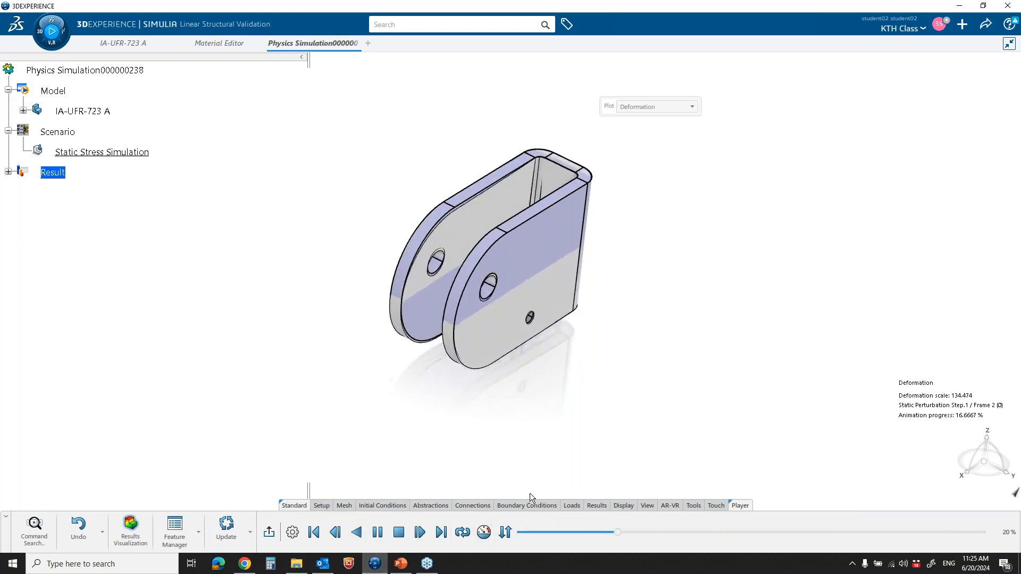
pyautogui.click(485, 532)
pyautogui.click(926, 80)
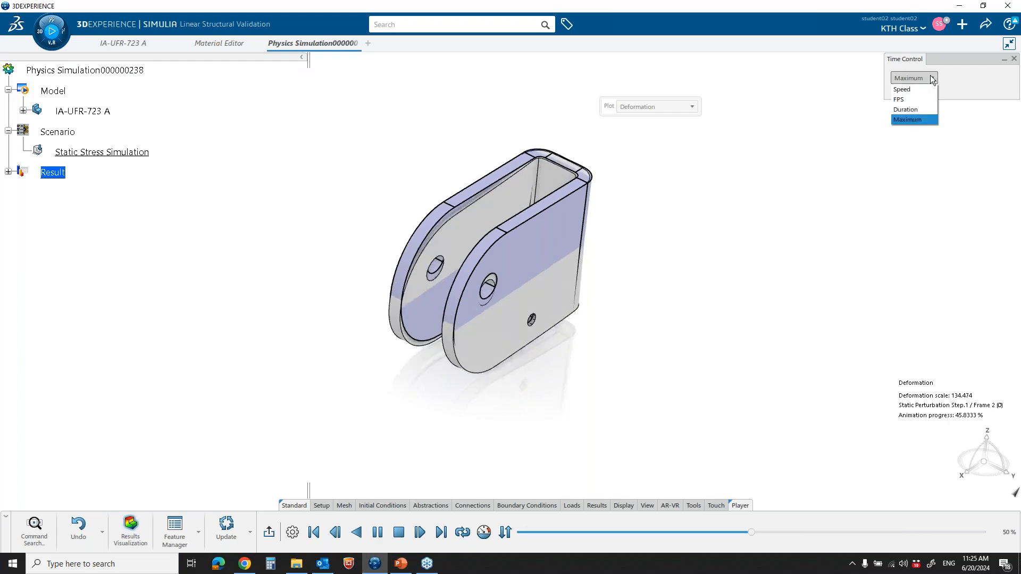
pyautogui.click(914, 90)
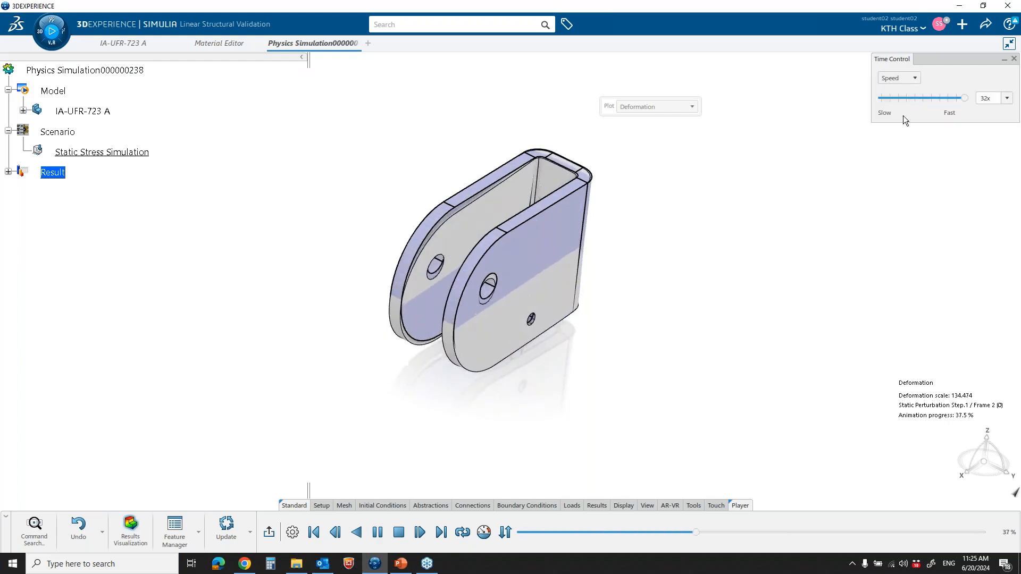
pyautogui.click(963, 98)
pyautogui.moveTo(963, 98)
pyautogui.mouseDown()
pyautogui.moveTo(916, 98)
pyautogui.moveTo(944, 97)
pyautogui.mouseUp()
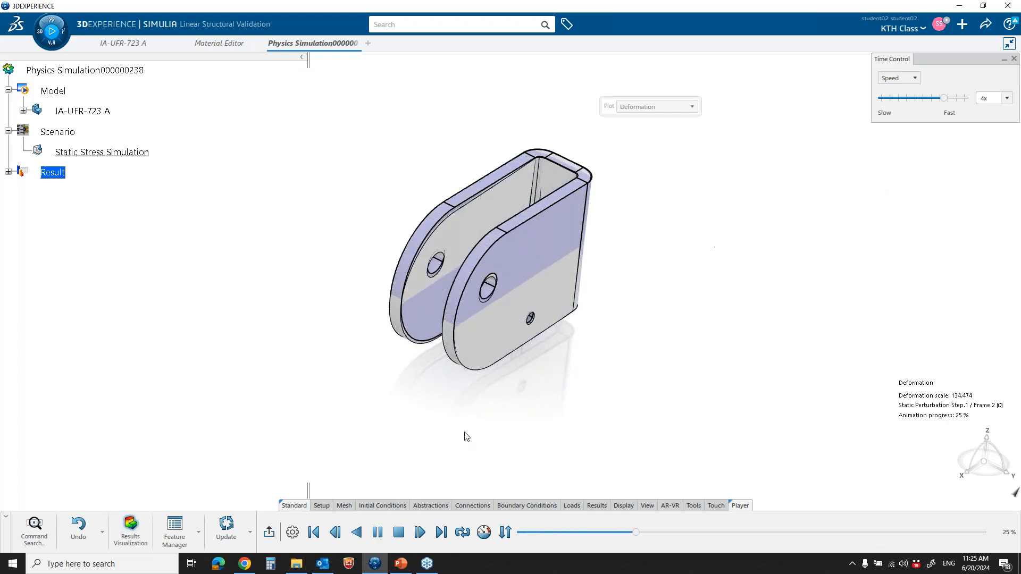
pyautogui.click(270, 534)
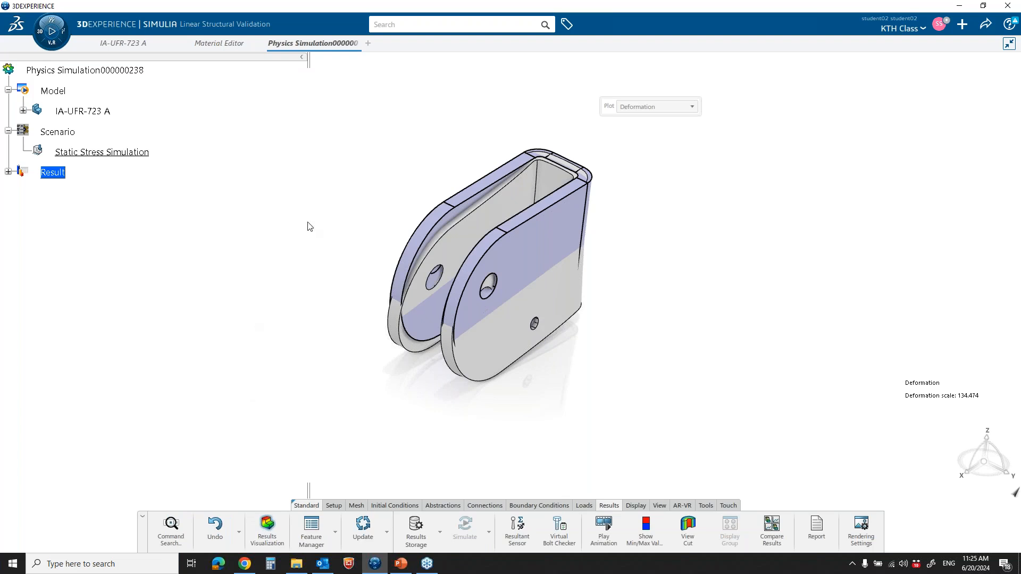
# Switch the results plot to Displacement and hide the original model geometry in the Rendering Settings
pyautogui.click(694, 108)
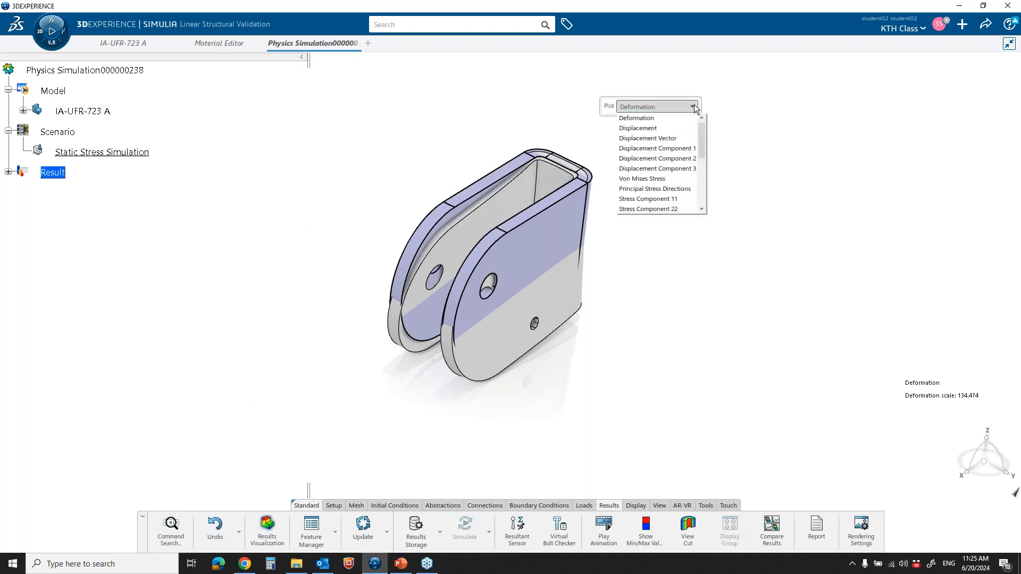
pyautogui.click(661, 128)
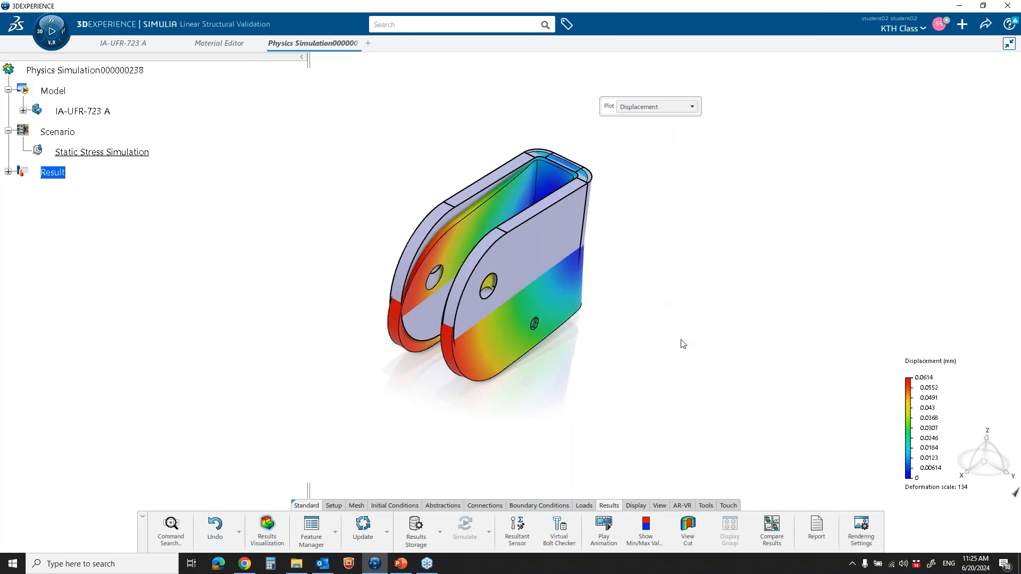
pyautogui.click(861, 526)
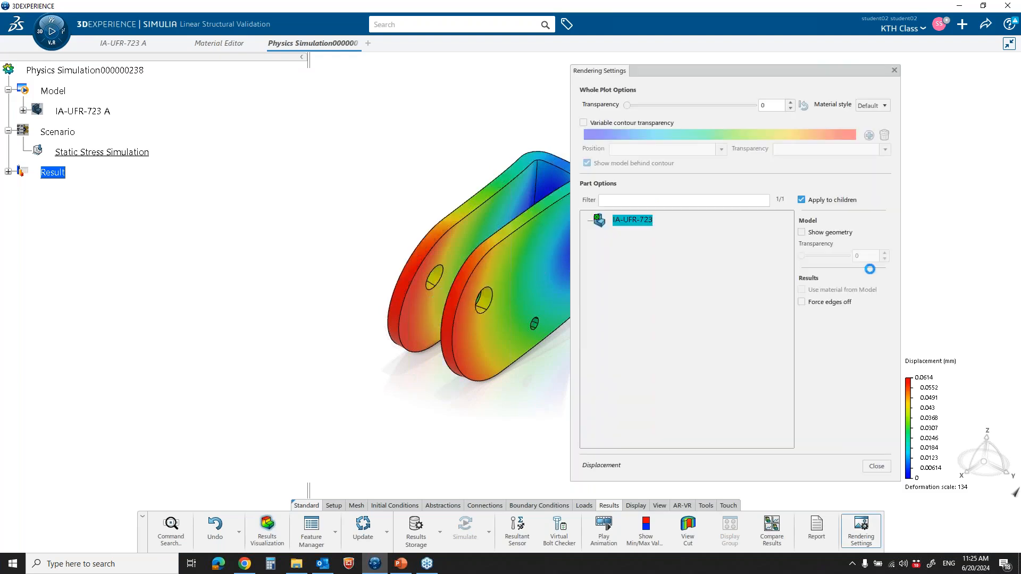
pyautogui.click(876, 466)
pyautogui.moveTo(611, 352)
pyautogui.mouseDown(button='middle')
pyautogui.moveTo(718, 289)
pyautogui.moveTo(613, 336)
pyautogui.mouseUp(button='middle')
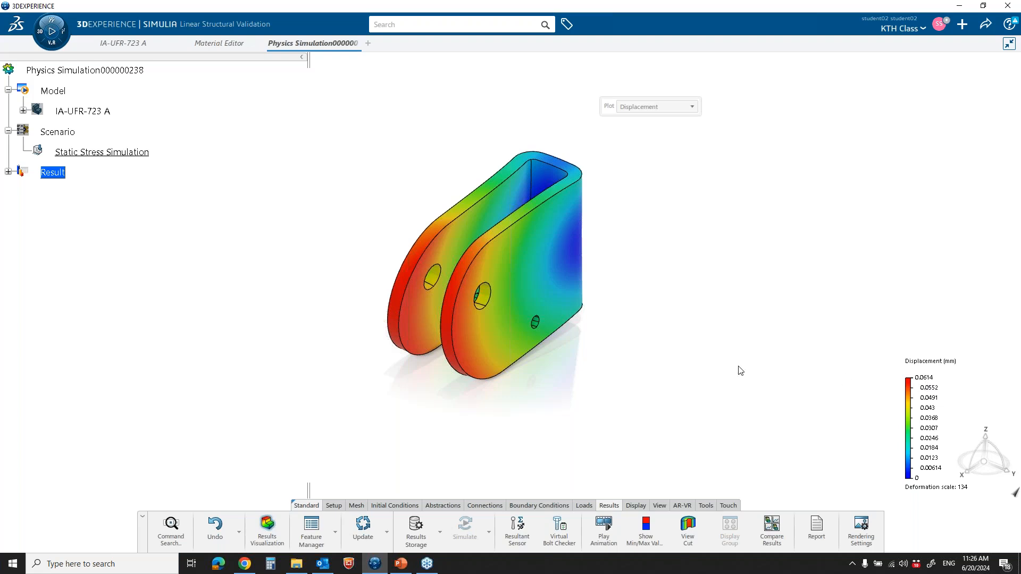
# Switch the results plot to Von Mises Stress and bring the bracket's back face with the two mounting holes into view
pyautogui.click(692, 107)
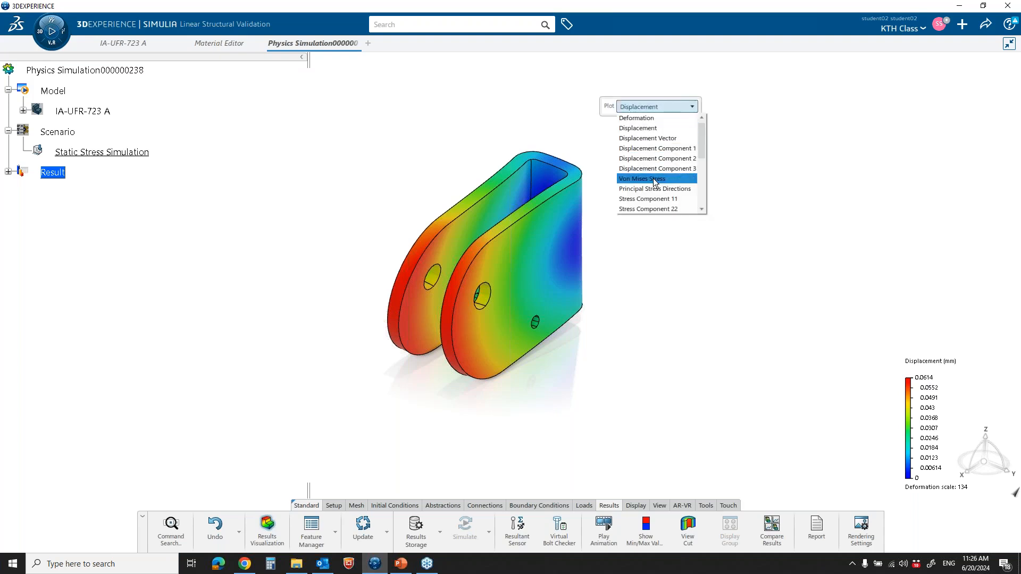
pyautogui.click(692, 179)
pyautogui.moveTo(696, 248); pyautogui.dragTo(711, 221, button='middle')
pyautogui.moveTo(695, 267); pyautogui.dragTo(721, 285, button='middle')
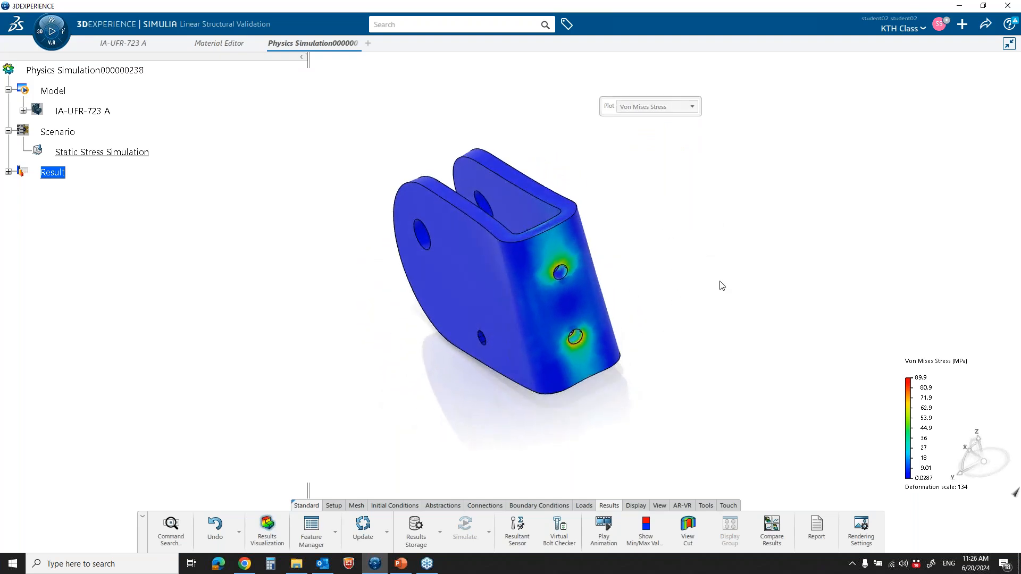
# Show only the maximum Von Mises stress value on the bracket, examine its location, and turn the min/max display off
pyautogui.click(645, 529)
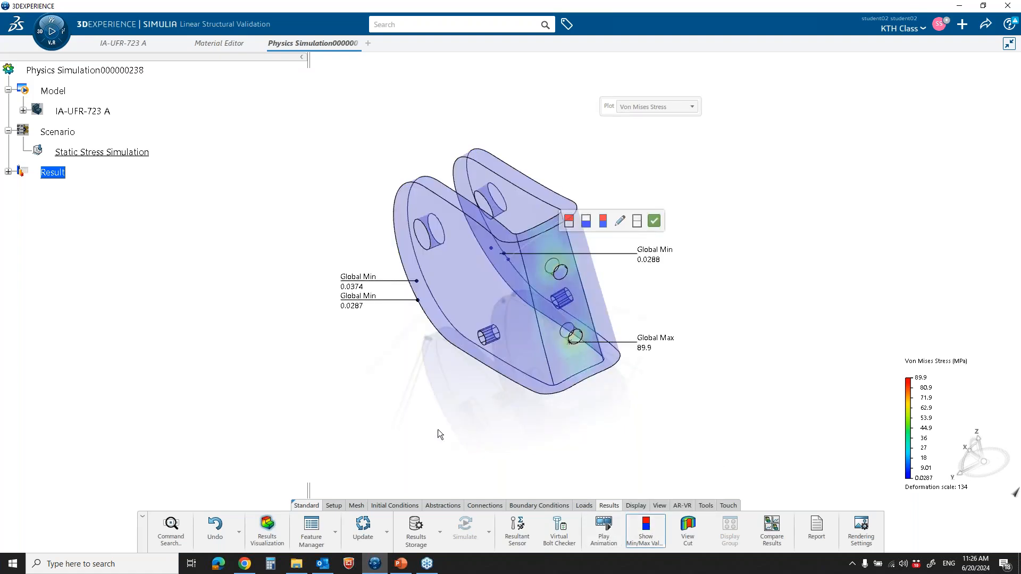
pyautogui.moveTo(439, 430); pyautogui.dragTo(328, 396, button='middle')
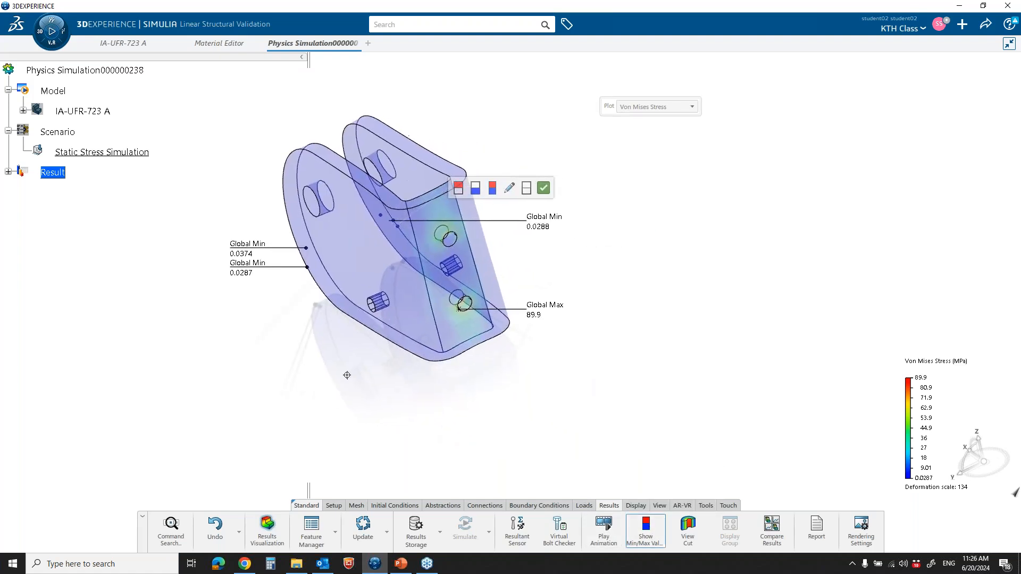
pyautogui.click(458, 188)
pyautogui.moveTo(504, 178); pyautogui.dragTo(627, 161)
pyautogui.moveTo(350, 308); pyautogui.dragTo(578, 333, button='middle')
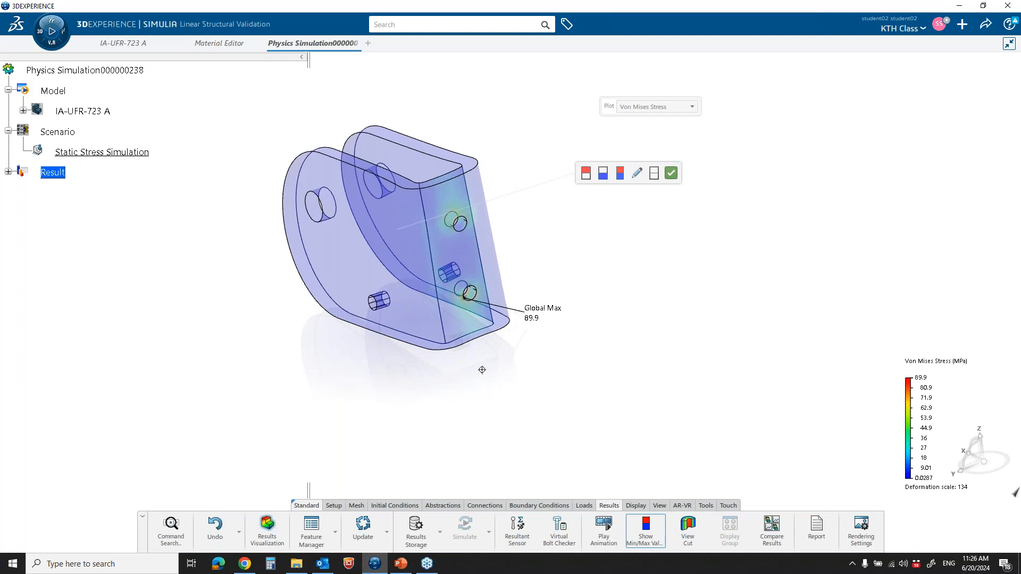
pyautogui.moveTo(481, 369); pyautogui.dragTo(527, 359, button='middle')
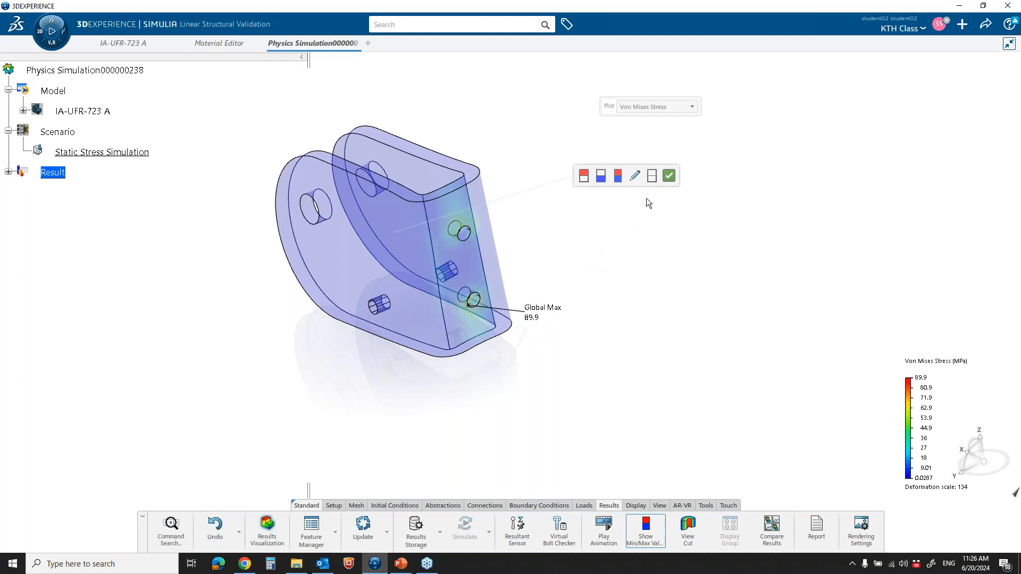
pyautogui.click(653, 177)
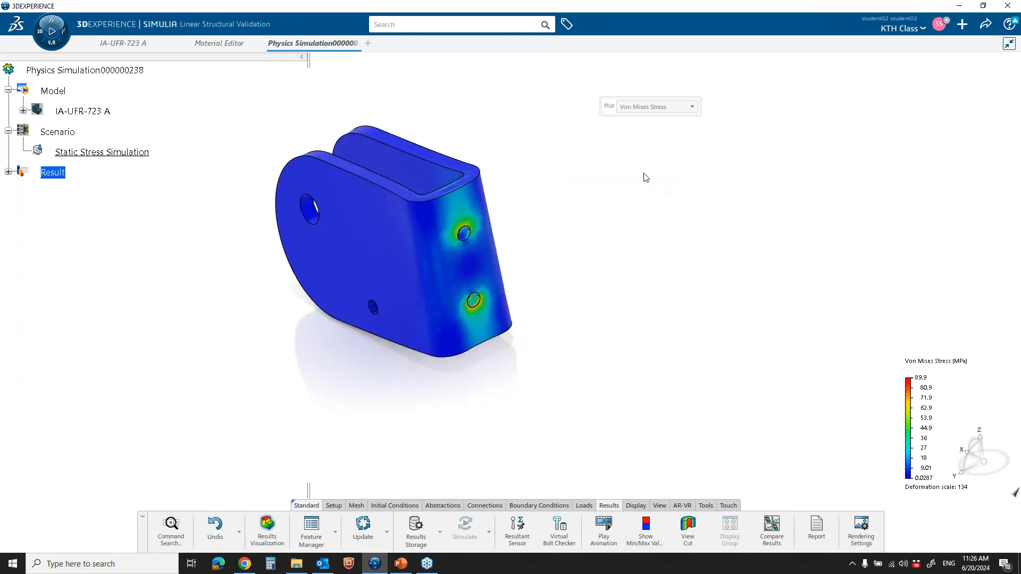
# Switch the results plot to Factor of Safety and inspect the areas around the two mounting holes up close
pyautogui.click(692, 107)
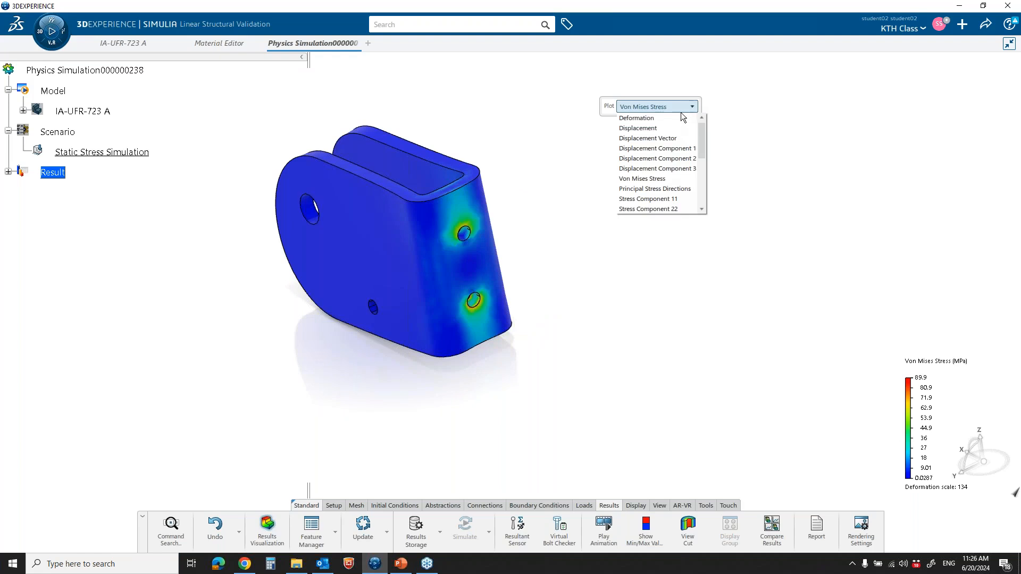
pyautogui.moveTo(702, 143); pyautogui.dragTo(696, 183)
pyautogui.click(650, 162)
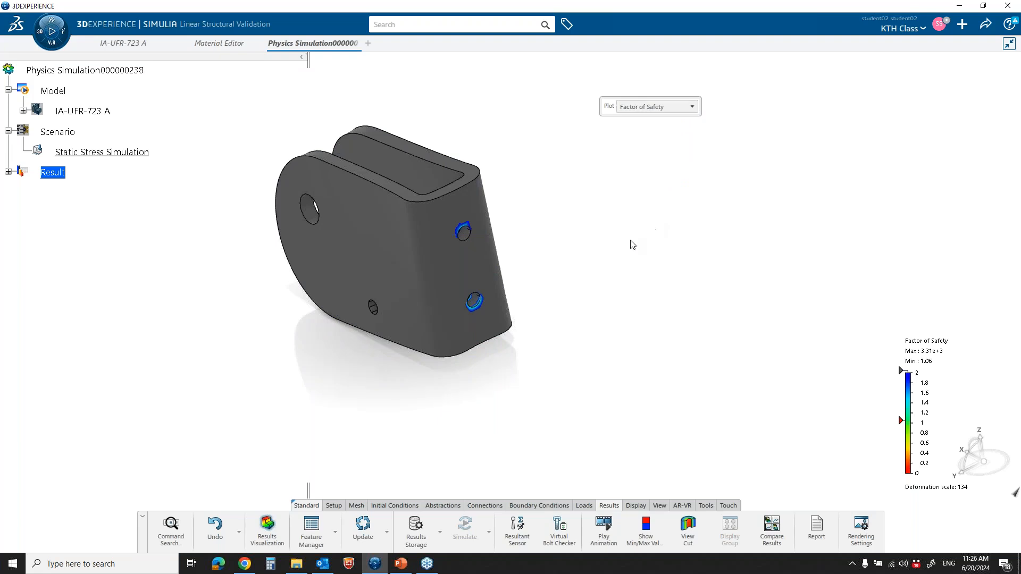
pyautogui.scroll(3, 579, 266)
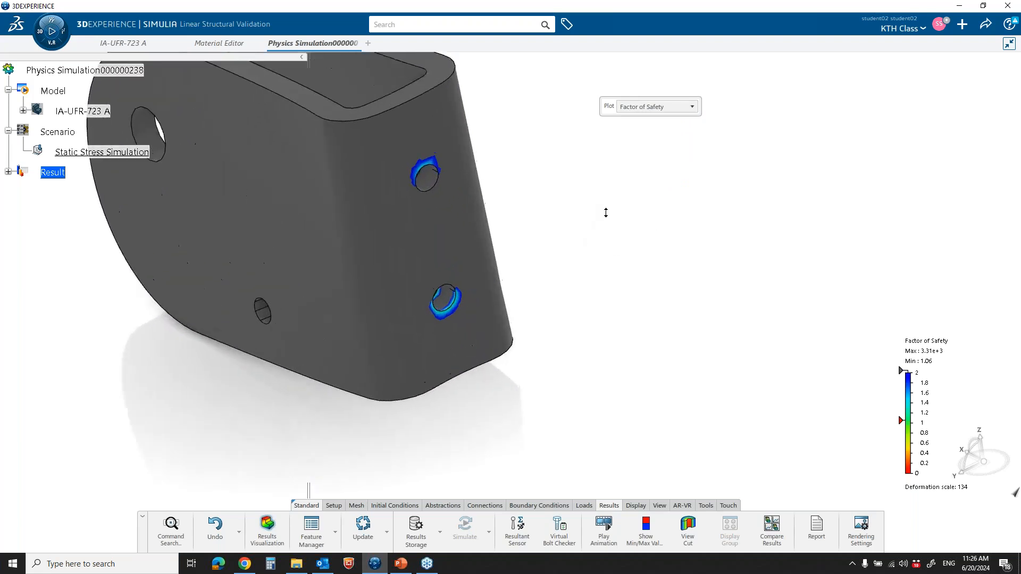
pyautogui.moveTo(598, 219); pyautogui.dragTo(621, 302, button='middle')
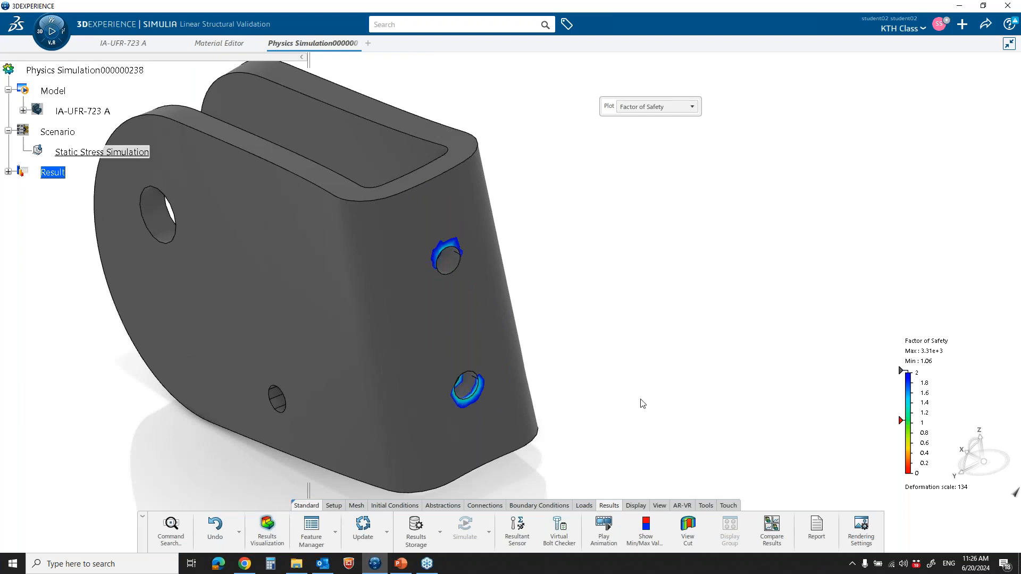
# Show only the minimum Factor of Safety value, examine its locations around the mounting holes, and leave the results display
pyautogui.click(647, 529)
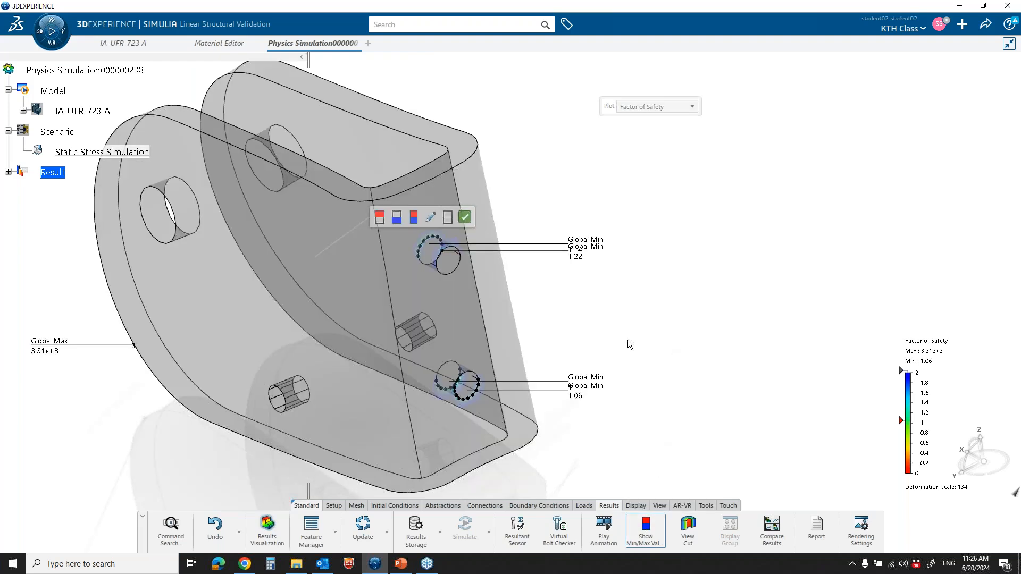
pyautogui.click(395, 218)
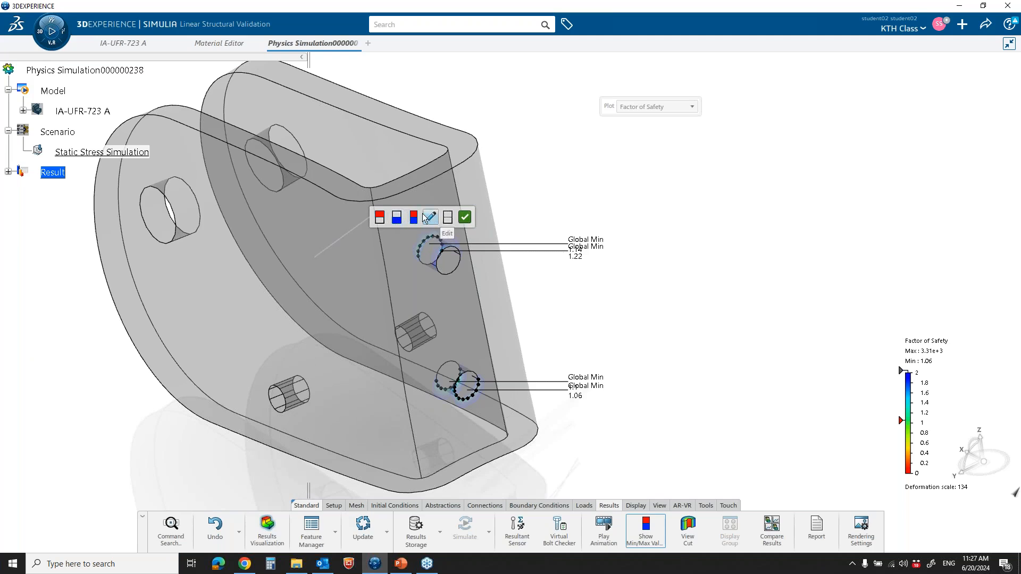
pyautogui.moveTo(416, 205); pyautogui.dragTo(670, 140)
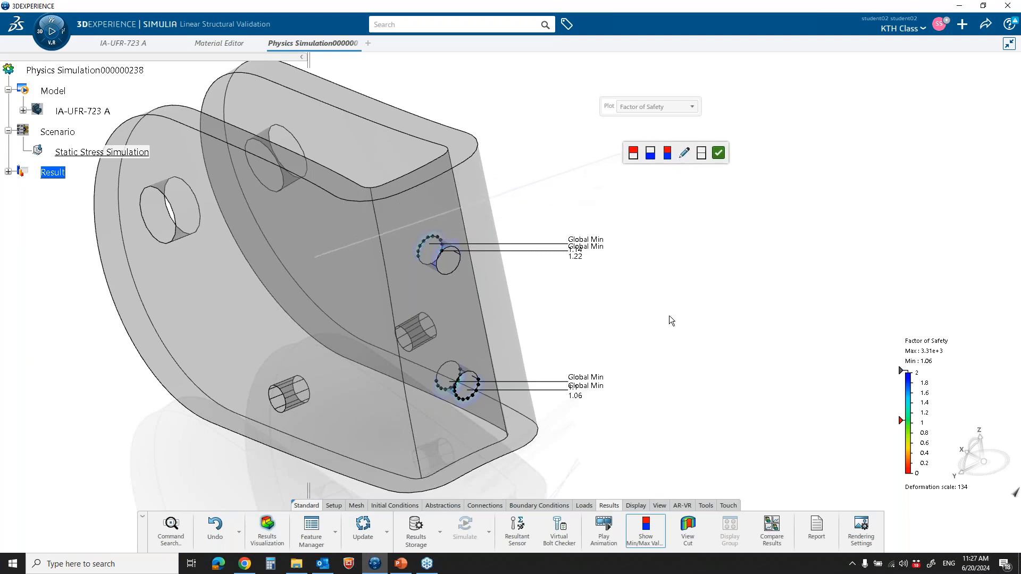
pyautogui.moveTo(588, 325); pyautogui.dragTo(628, 293, button='middle')
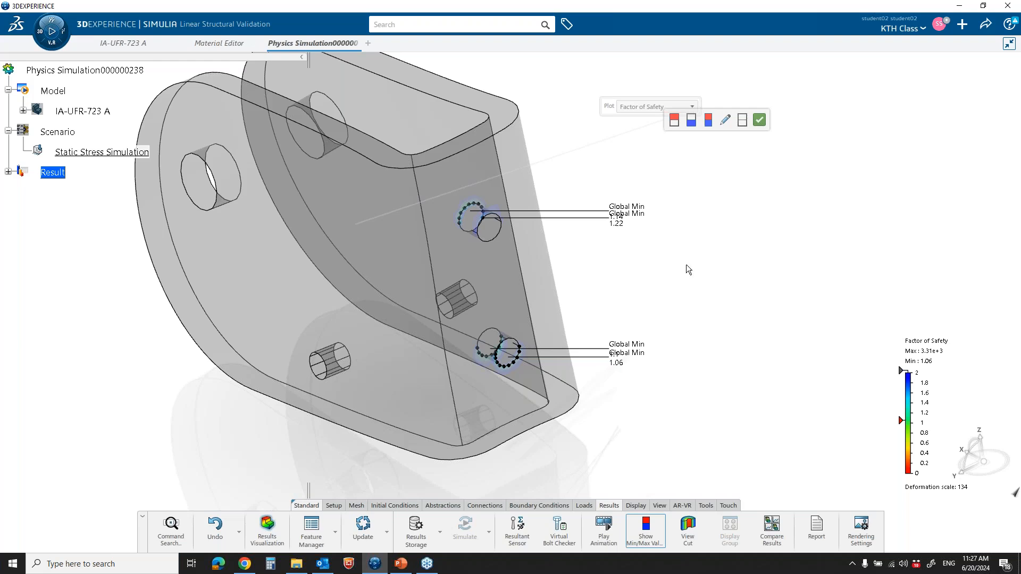
pyautogui.click(759, 120)
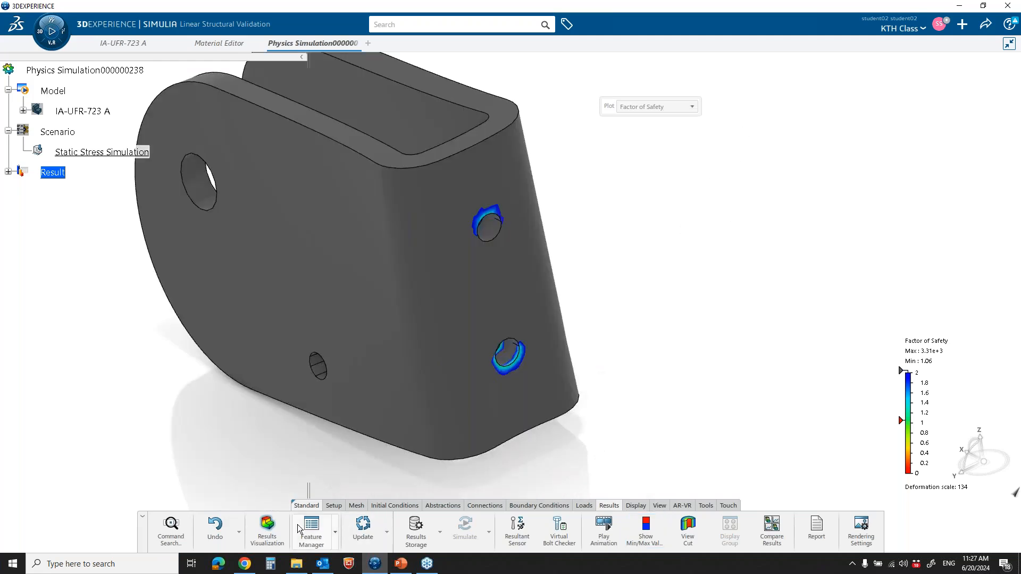
pyautogui.click(267, 532)
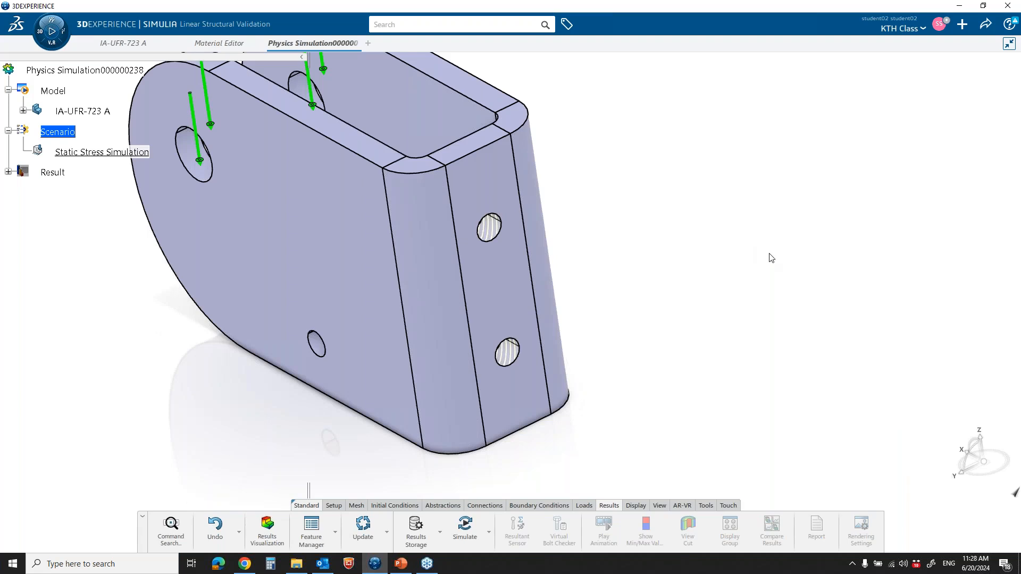
# Set the Thickness parameter of the IA-UFR-723 A bracket part to 6 mm
pyautogui.click(122, 43)
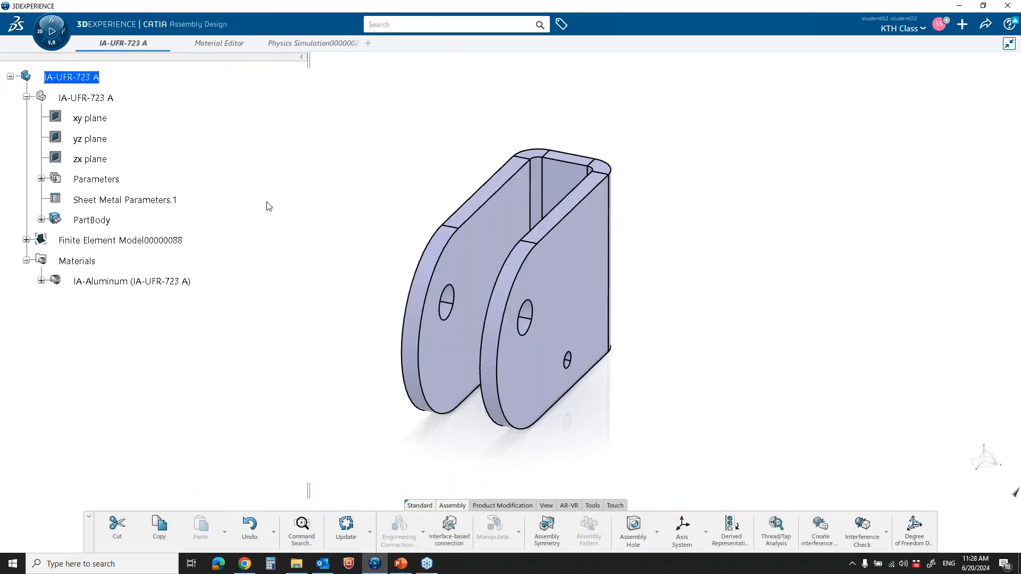
pyautogui.click(41, 179)
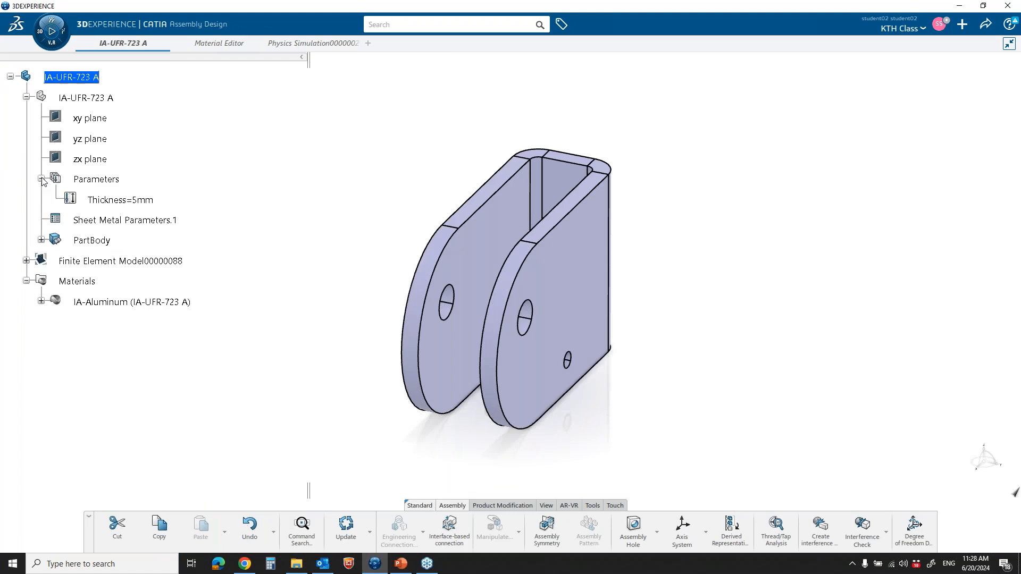
pyautogui.click(123, 201)
pyautogui.doubleClick(123, 201)
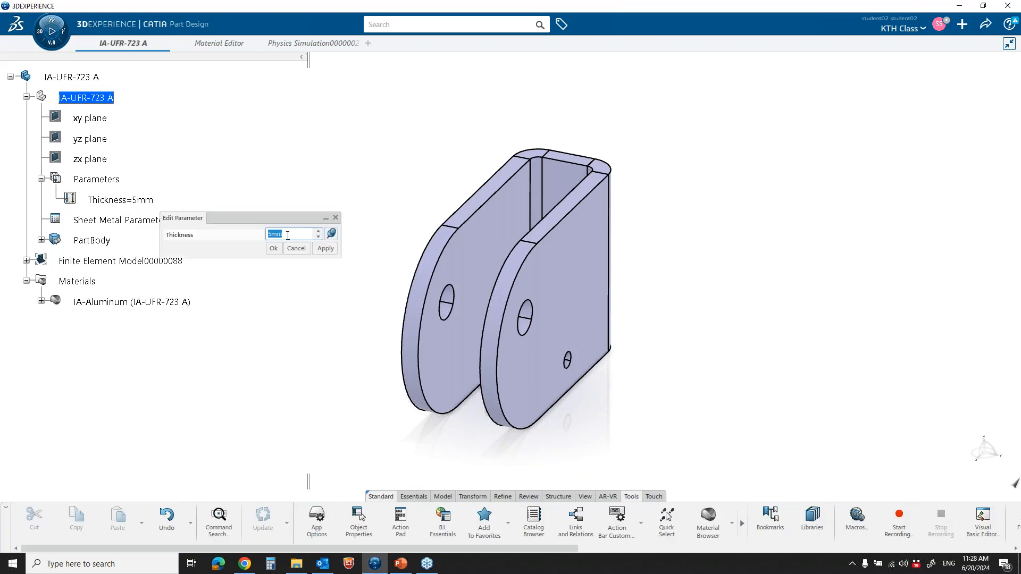
pyautogui.write('6')
pyautogui.click(275, 249)
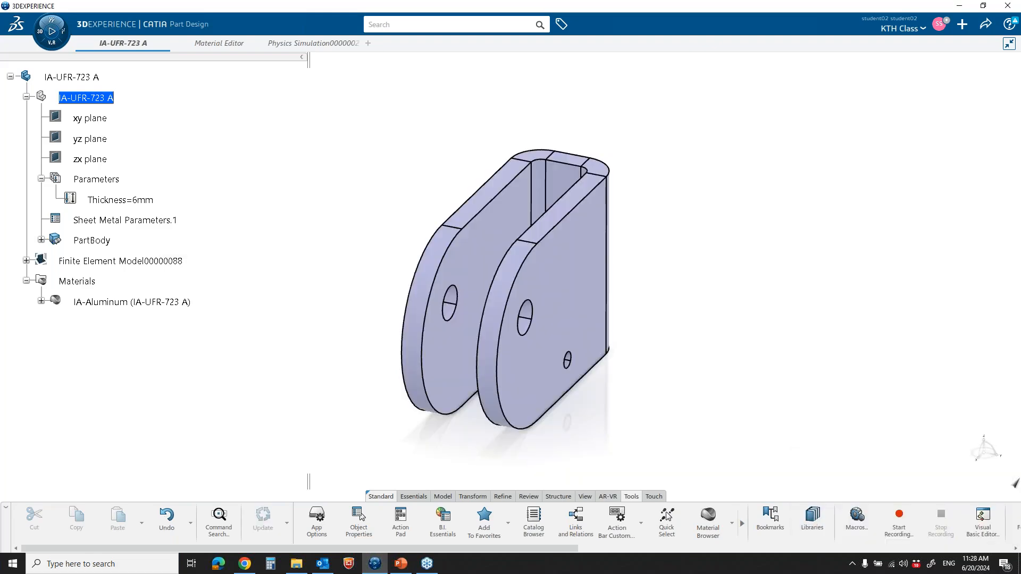
# Rerun the Static Stress Simulation on the thickened bracket with Local interactive, 4 cores and Overwrite previous, and dismiss the status report
pyautogui.click(296, 44)
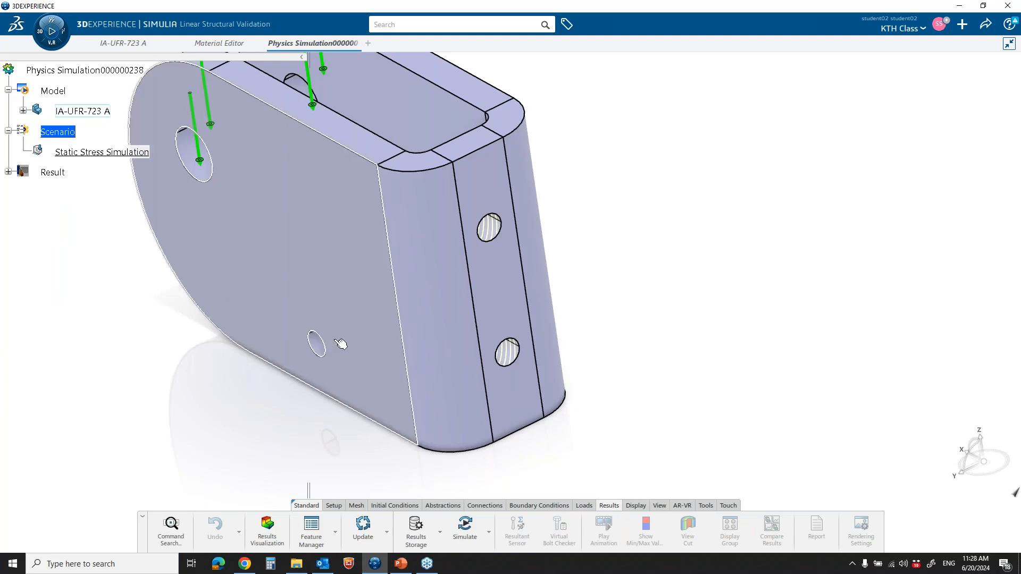
pyautogui.moveTo(342, 344); pyautogui.dragTo(481, 265, button='middle')
pyautogui.moveTo(246, 162); pyautogui.dragTo(400, 322, button='middle')
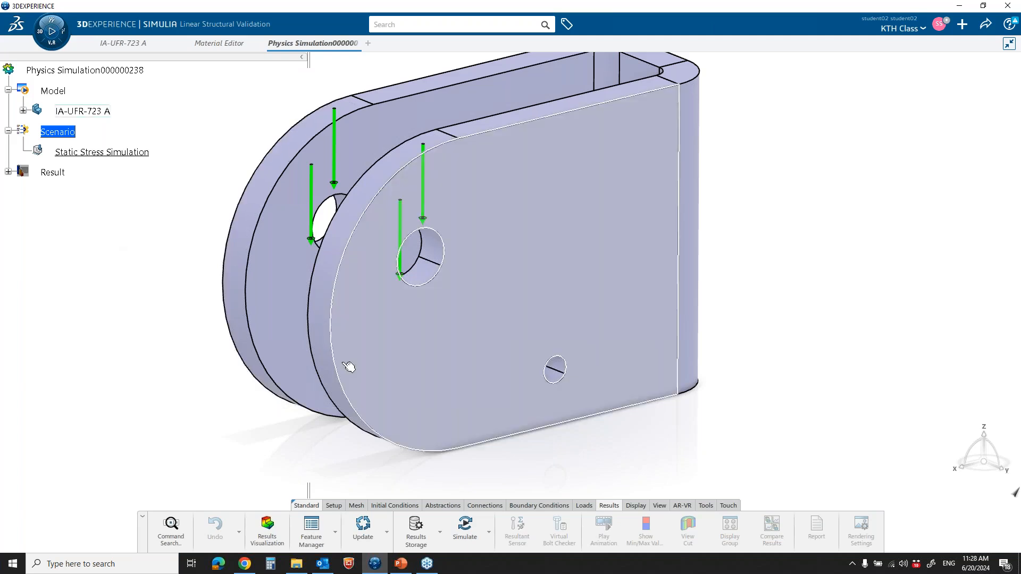
pyautogui.click(466, 528)
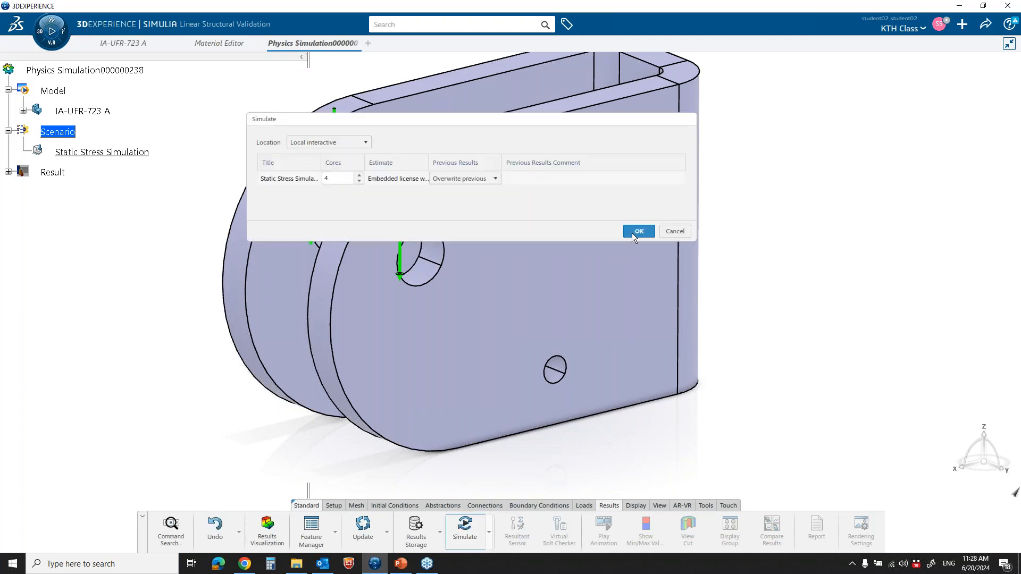
pyautogui.click(637, 233)
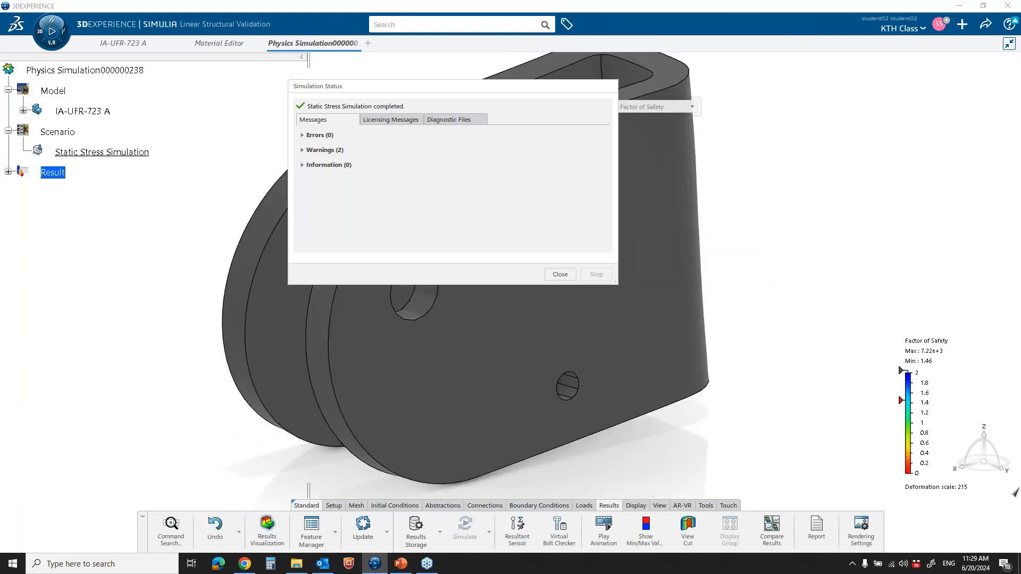
pyautogui.click(564, 273)
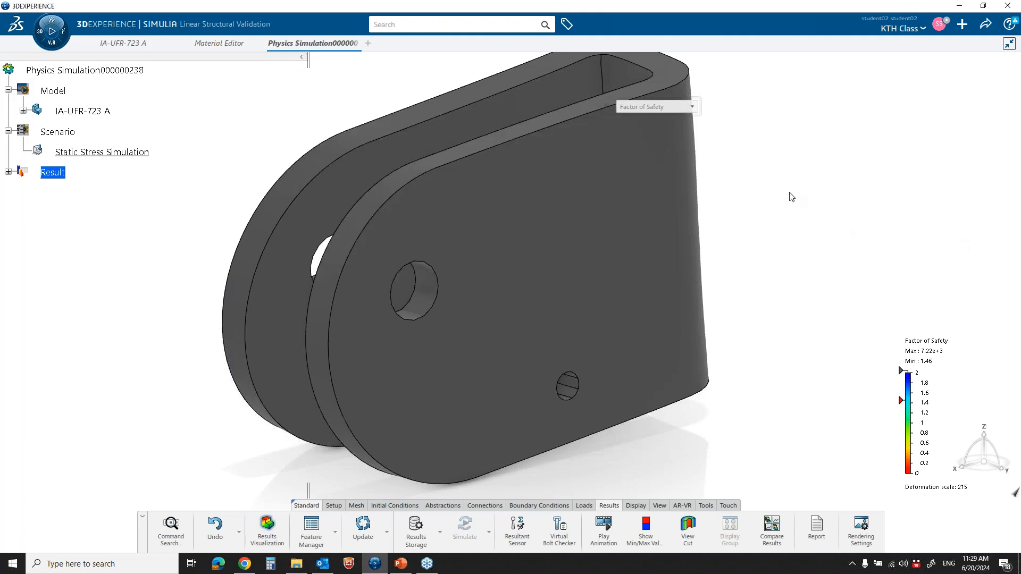
# Show only the minimum Factor of Safety value on the updated result and examine it at the bracket's two back mounting holes
pyautogui.moveTo(790, 194); pyautogui.dragTo(617, 243, button='middle')
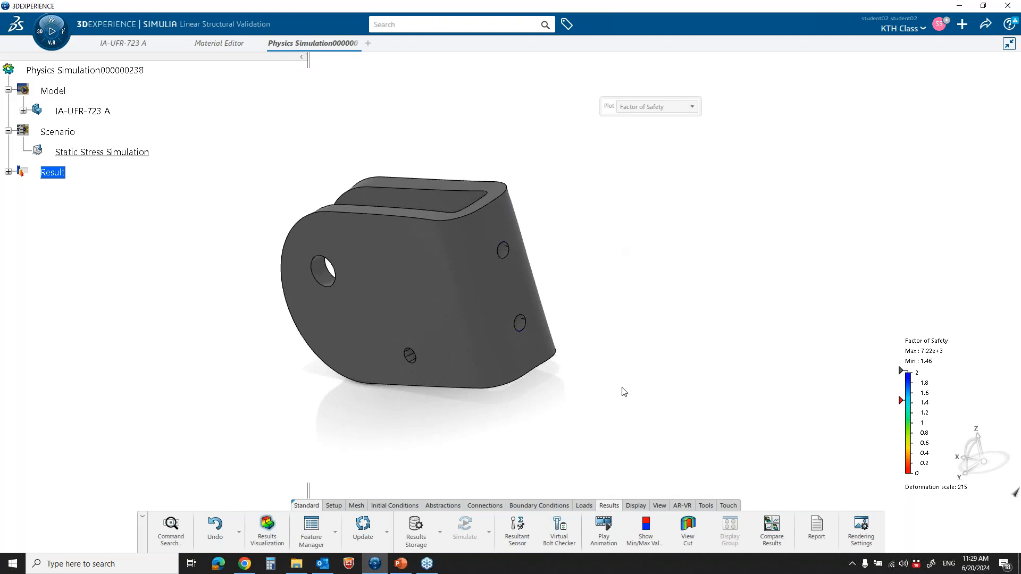
pyautogui.click(647, 534)
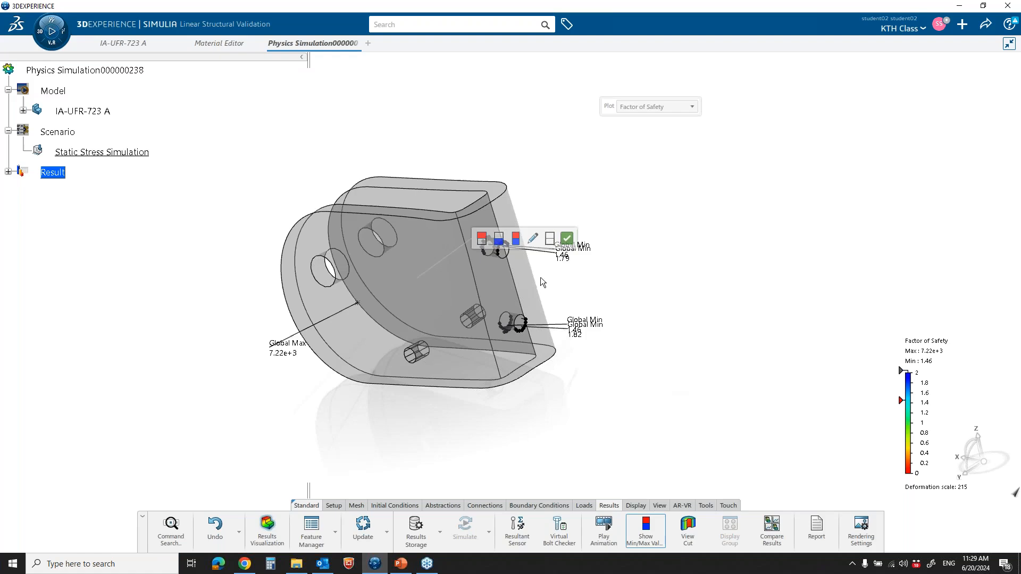
pyautogui.click(498, 238)
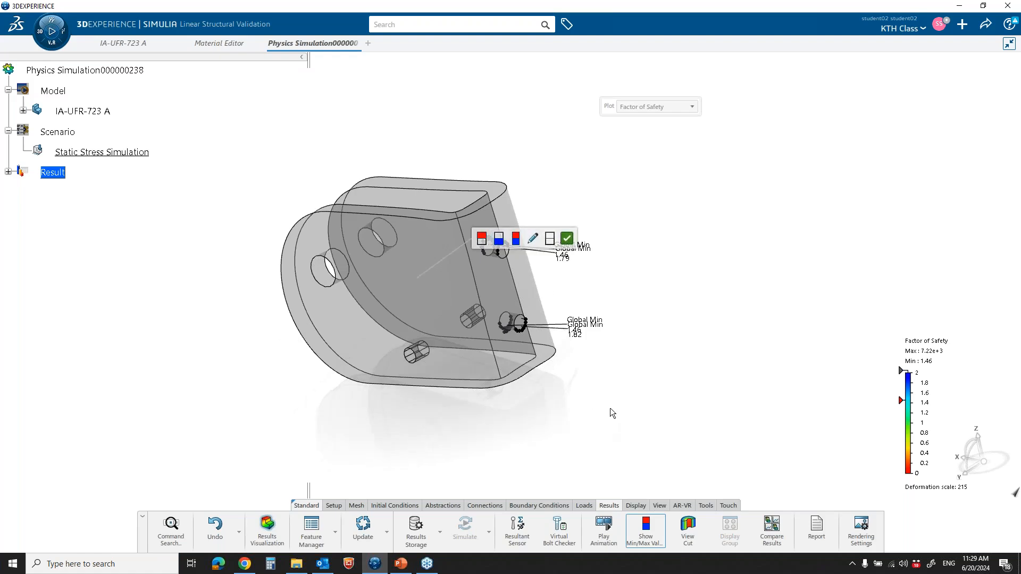
pyautogui.moveTo(611, 408); pyautogui.dragTo(573, 469, button='middle')
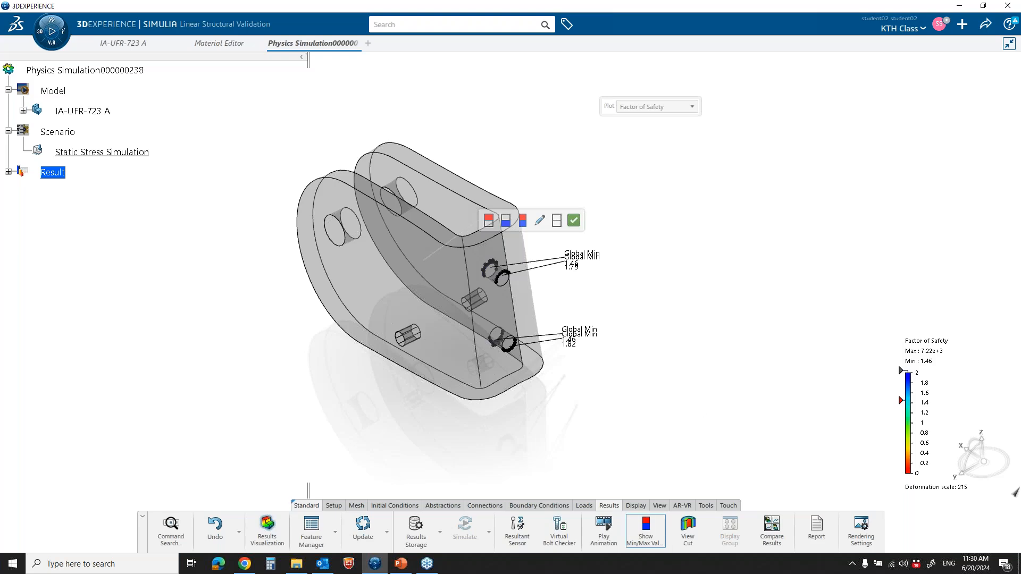
# Switch to the Webcast LSV.pptx presentation in PowerPoint and start the slide show from the Roles and Apps slide
pyautogui.click(401, 564)
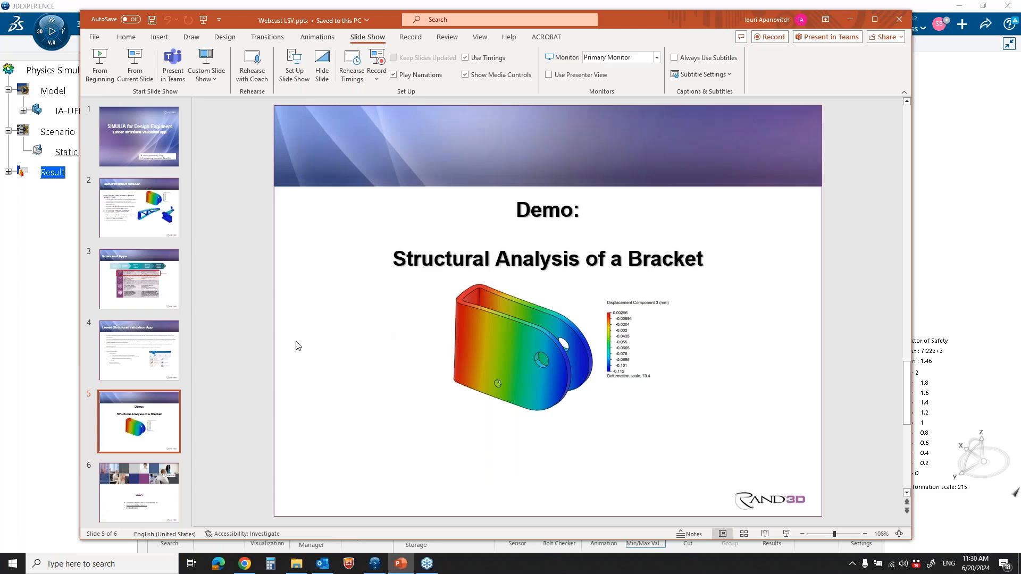
pyautogui.click(152, 291)
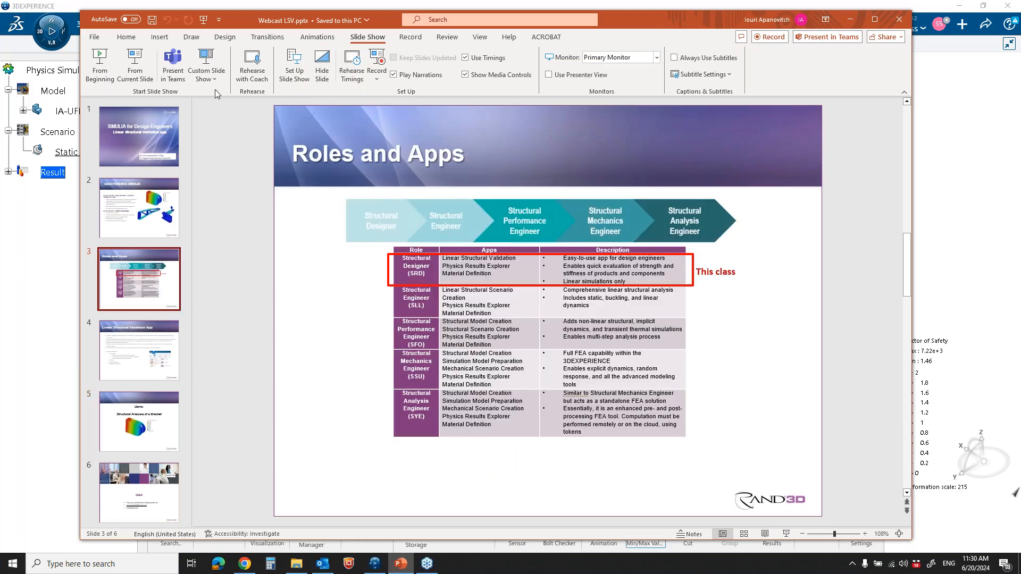
pyautogui.click(135, 66)
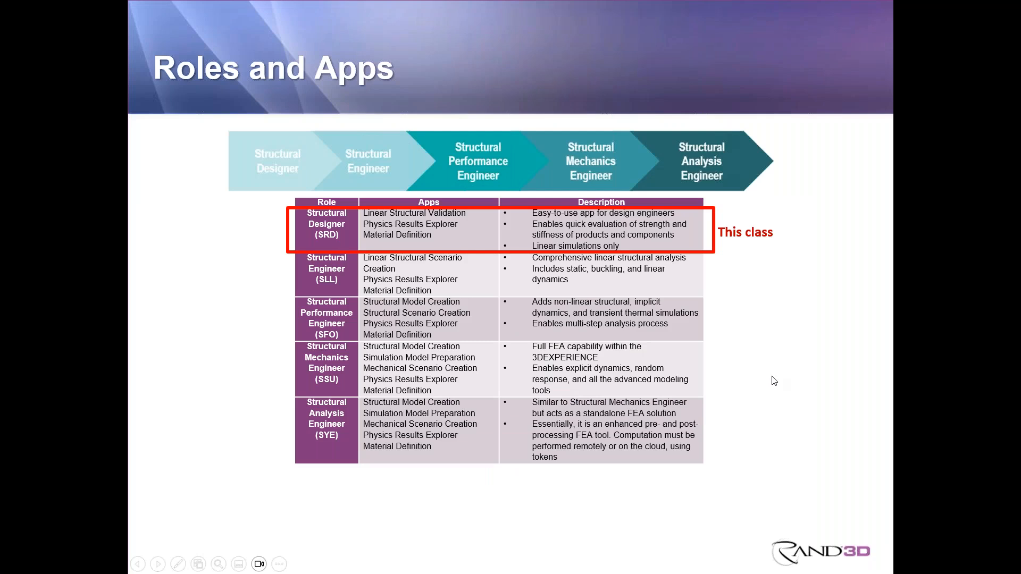